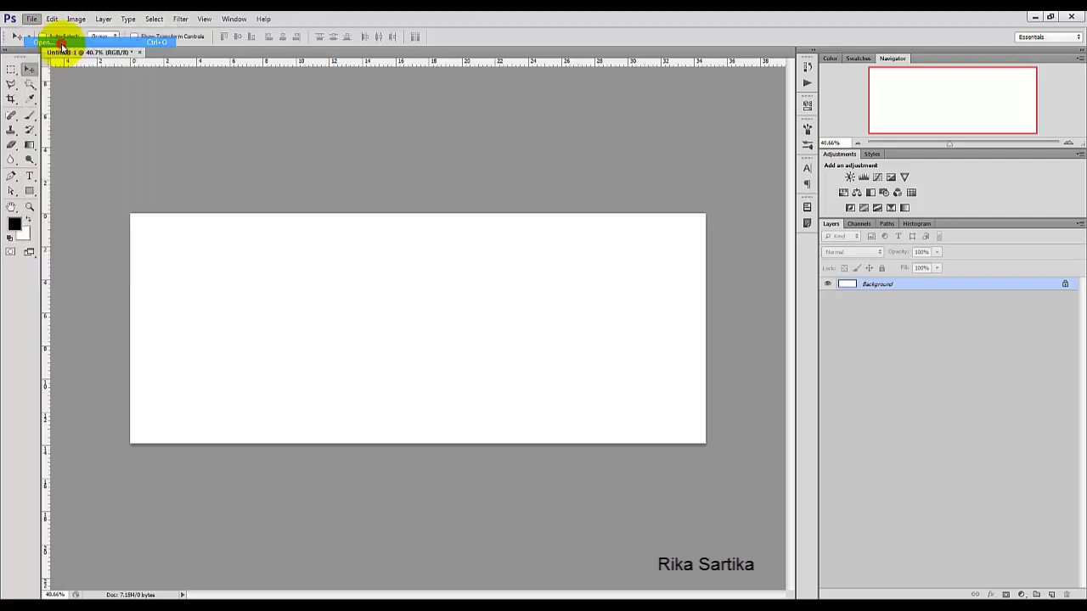
# Open the abstract-rounded-lines-halftone-transition_28594-939 image and define it as a brush preset with the suggested name.
pyautogui.click(459, 170)
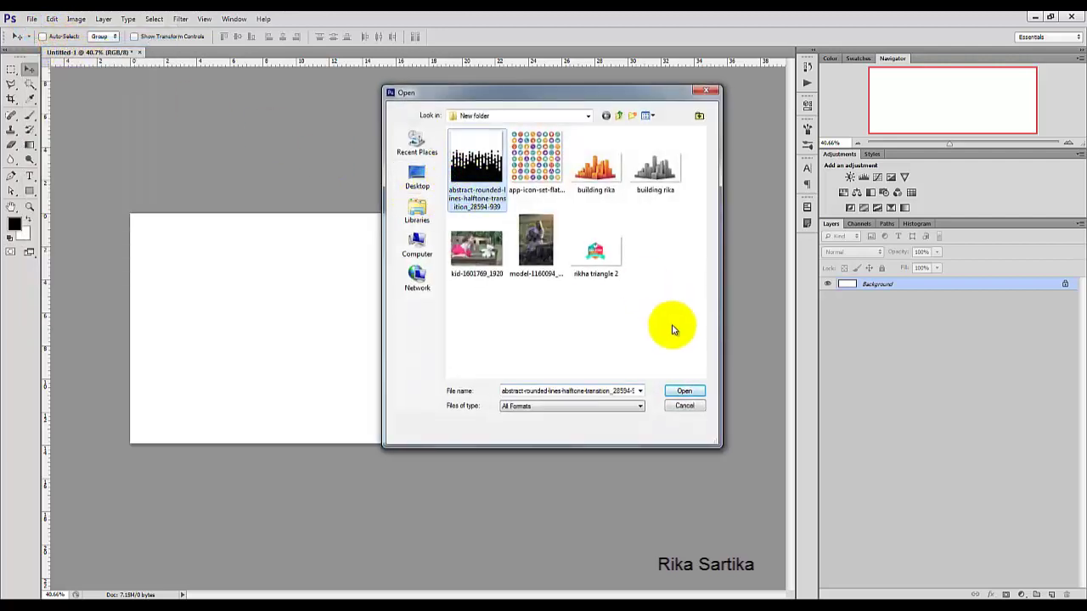
pyautogui.click(684, 390)
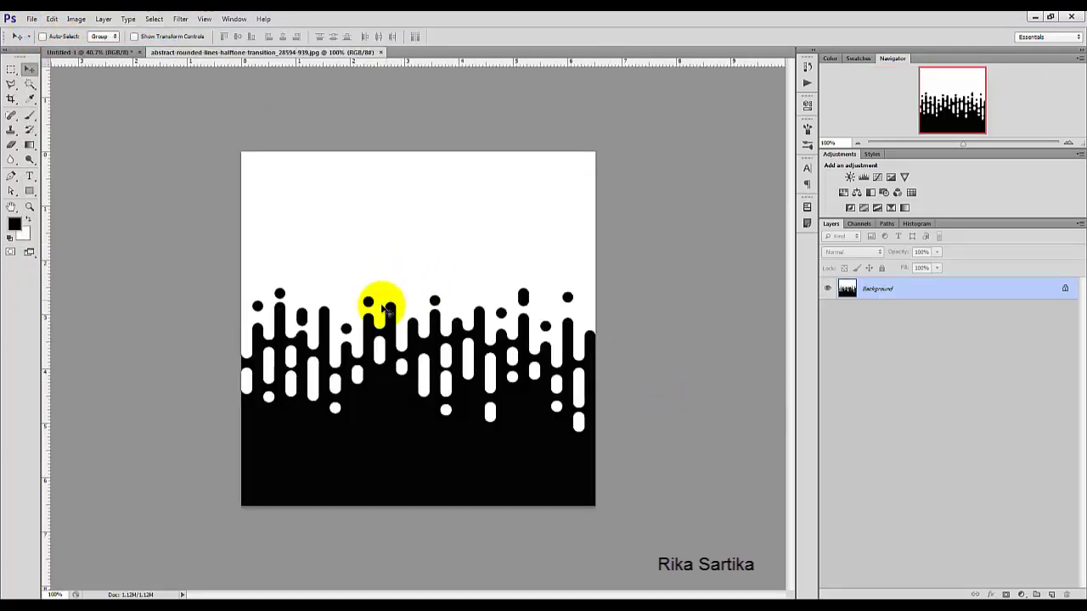
pyautogui.click(52, 20)
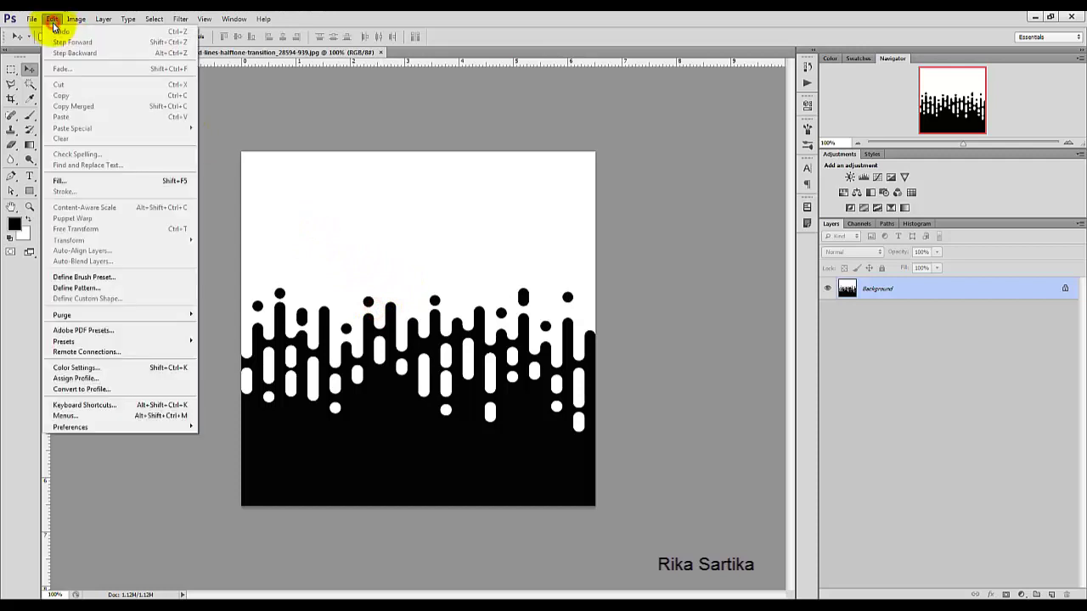
pyautogui.click(140, 277)
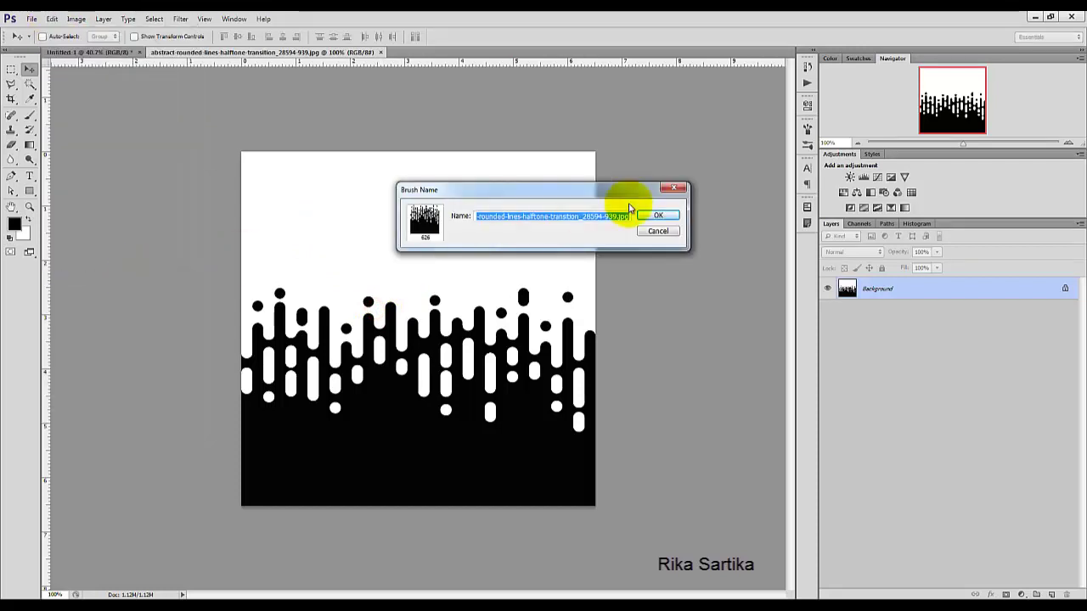
pyautogui.click(655, 217)
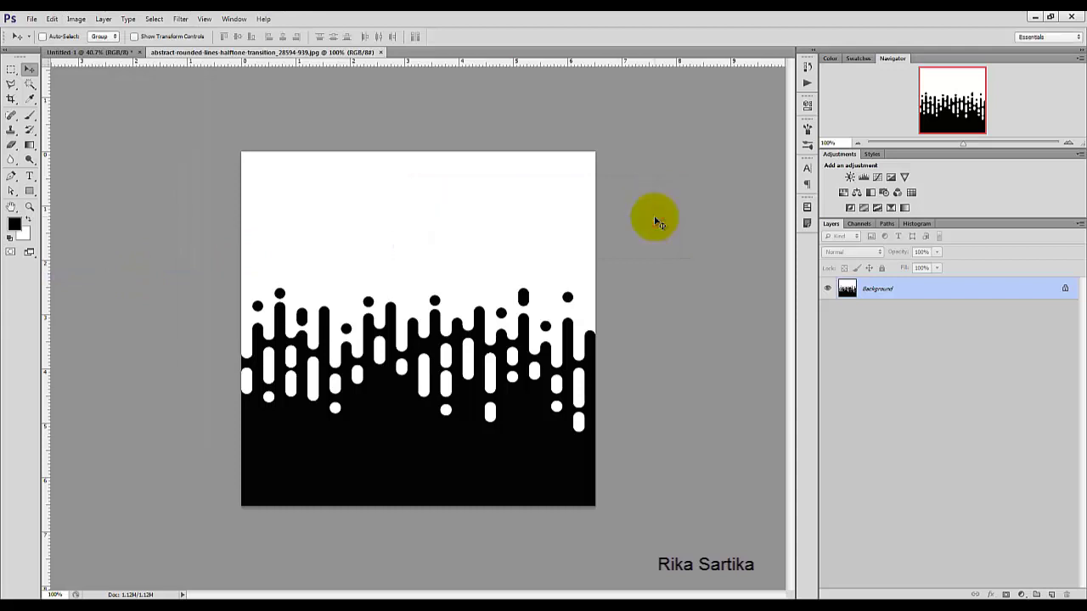
# Return to the Untitled-1 document and choose the Brush Tool with the 626 px rounded-lines brush.
pyautogui.click(95, 54)
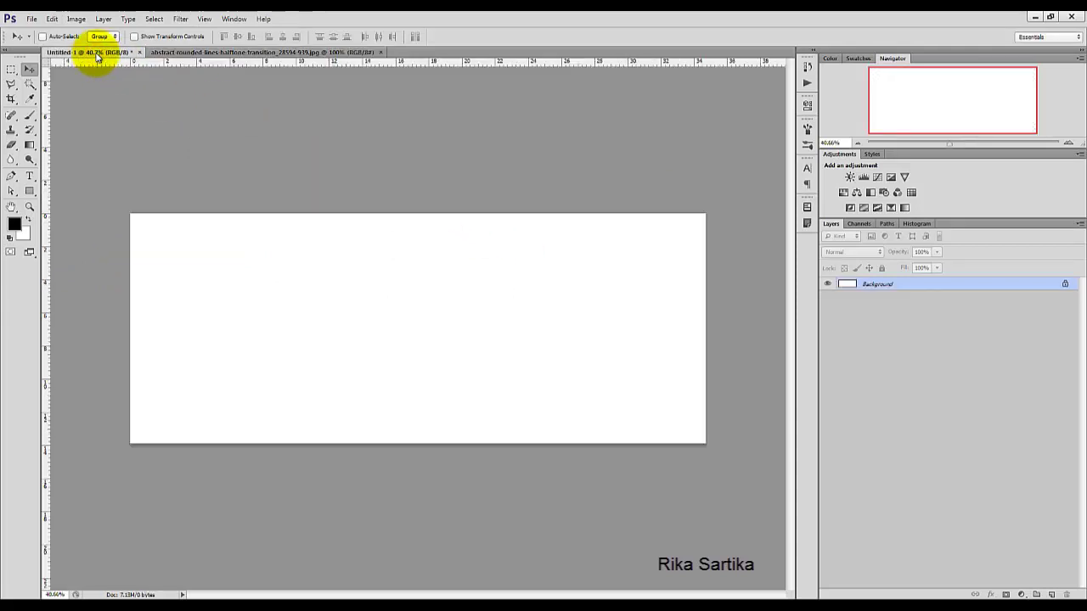
pyautogui.click(29, 115)
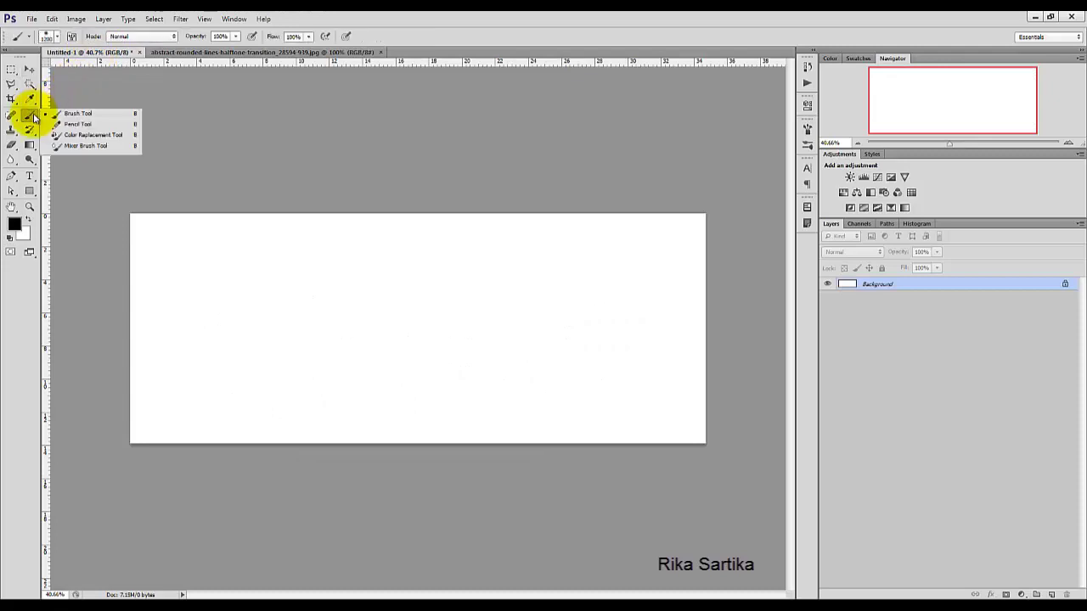
pyautogui.click(99, 117)
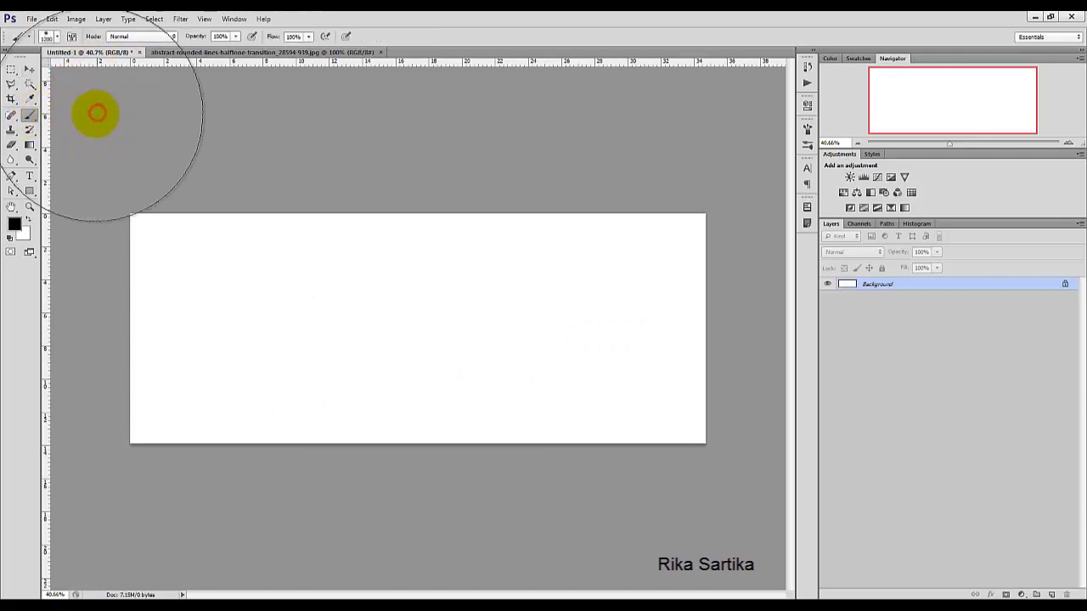
pyautogui.click(61, 40)
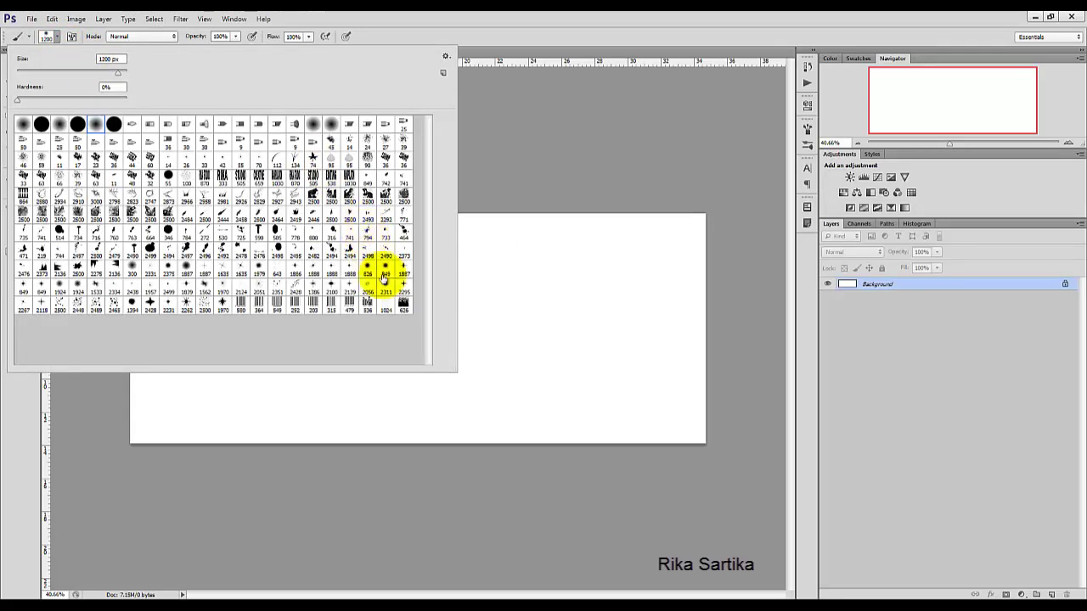
pyautogui.click(405, 304)
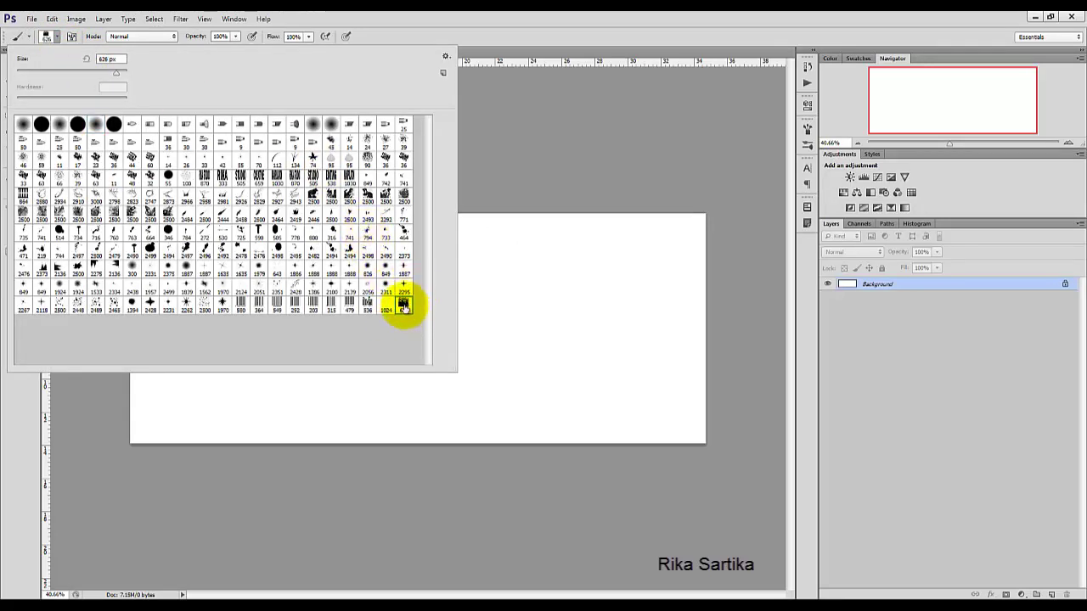
pyautogui.doubleClick(406, 306)
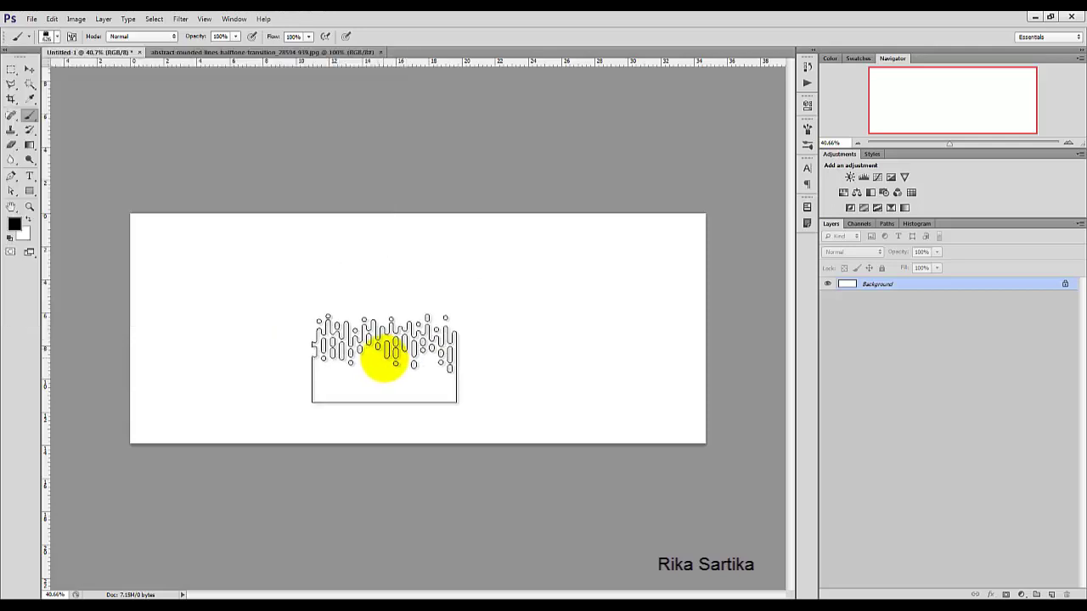
# Enlarge the brush to 1200 px and stamp it once in black on a new layer, along the canvas's bottom edge.
pyautogui.press(']')
pyautogui.press(']')
pyautogui.press(']')
pyautogui.press(']')
pyautogui.press(']')
pyautogui.press(']')
pyautogui.press(']')
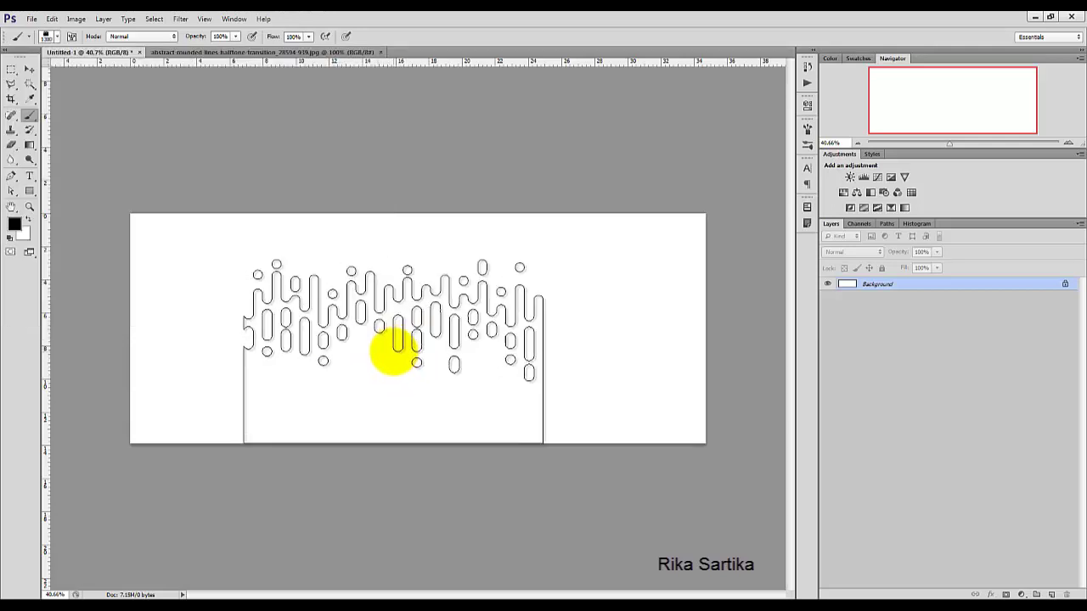
pyautogui.press('[')
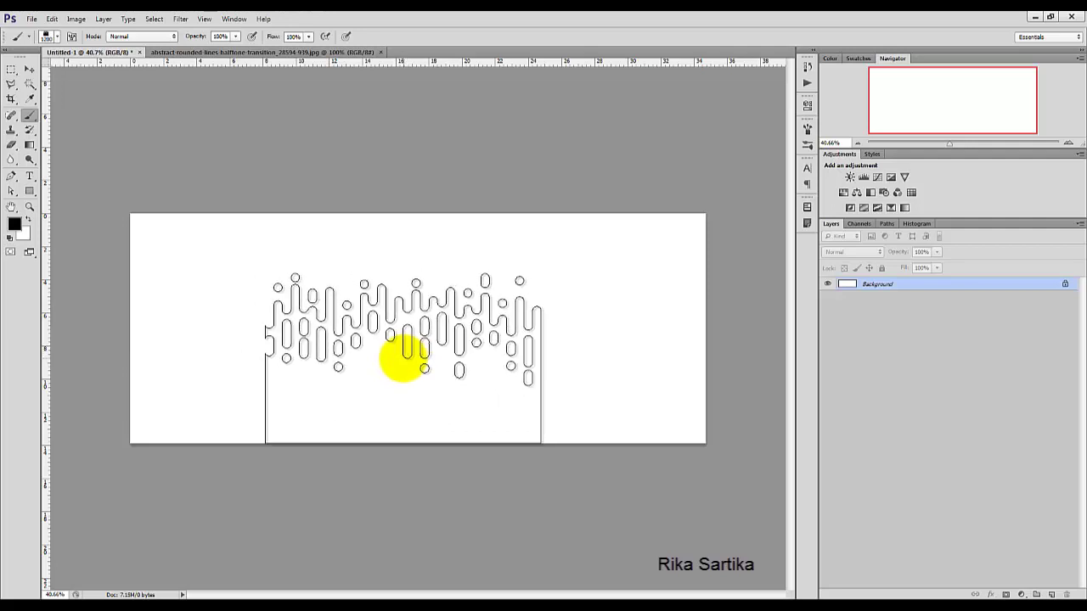
pyautogui.click(1051, 595)
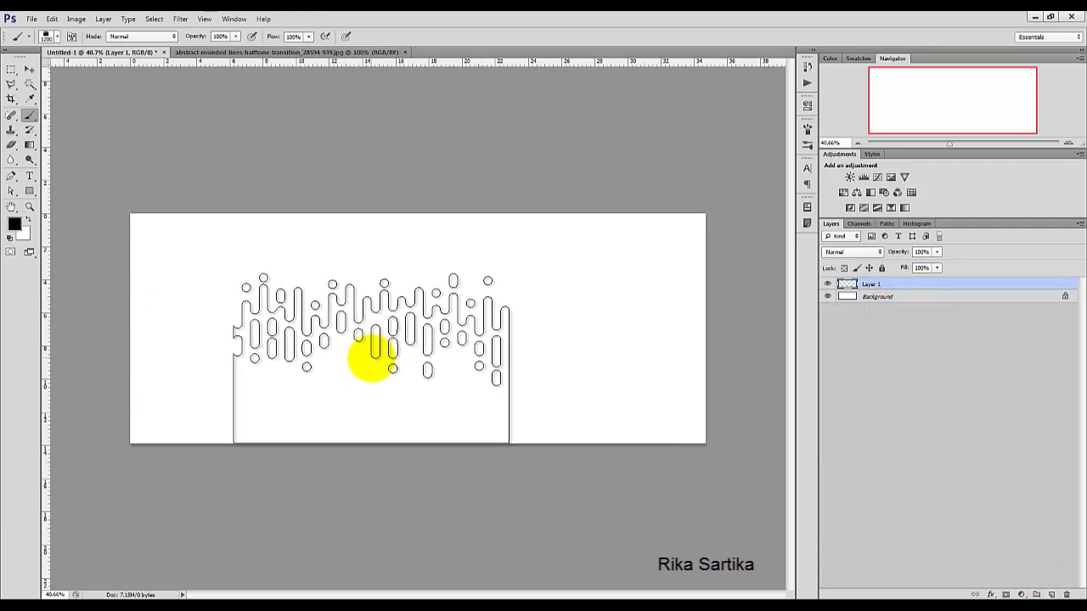
pyautogui.click(369, 359)
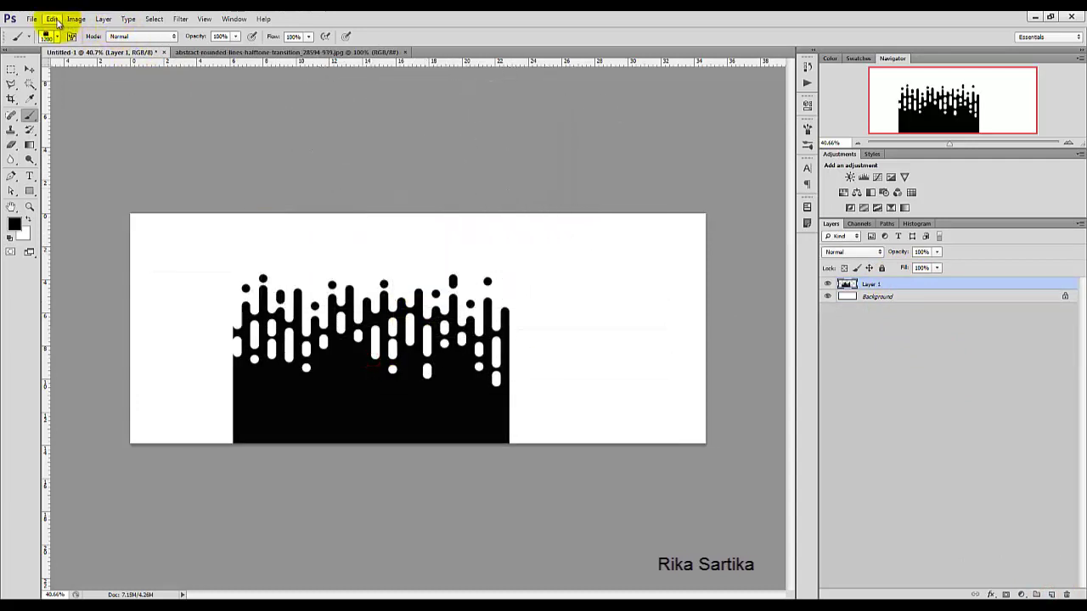
# Rotate the stamped shape 90° clockwise and move it about 6.2 in right and 0.4 in up to span the canvas height.
pyautogui.click(56, 20)
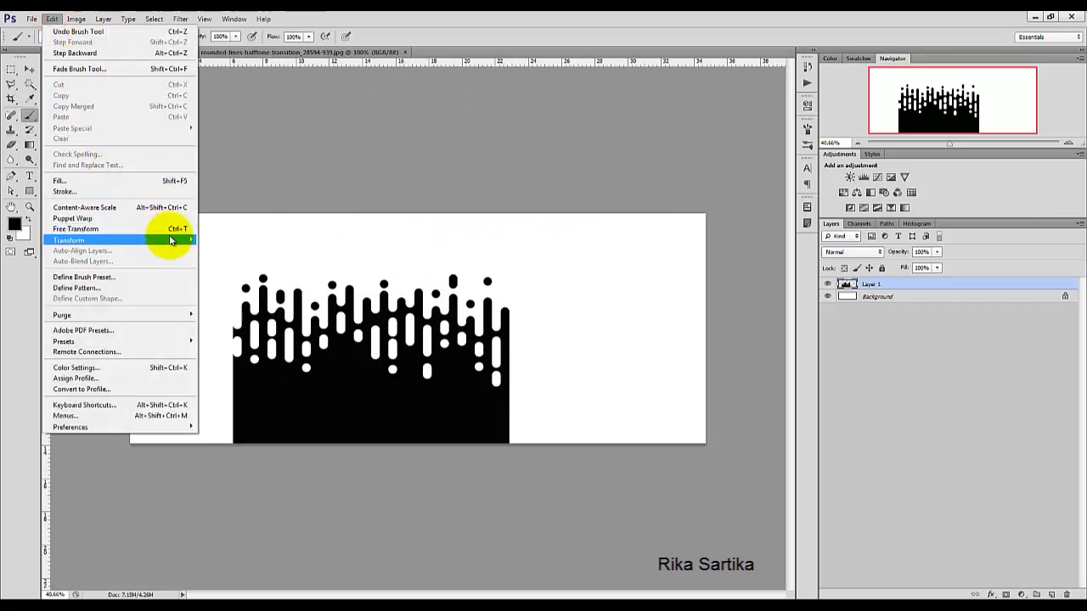
pyautogui.moveTo(169, 241)
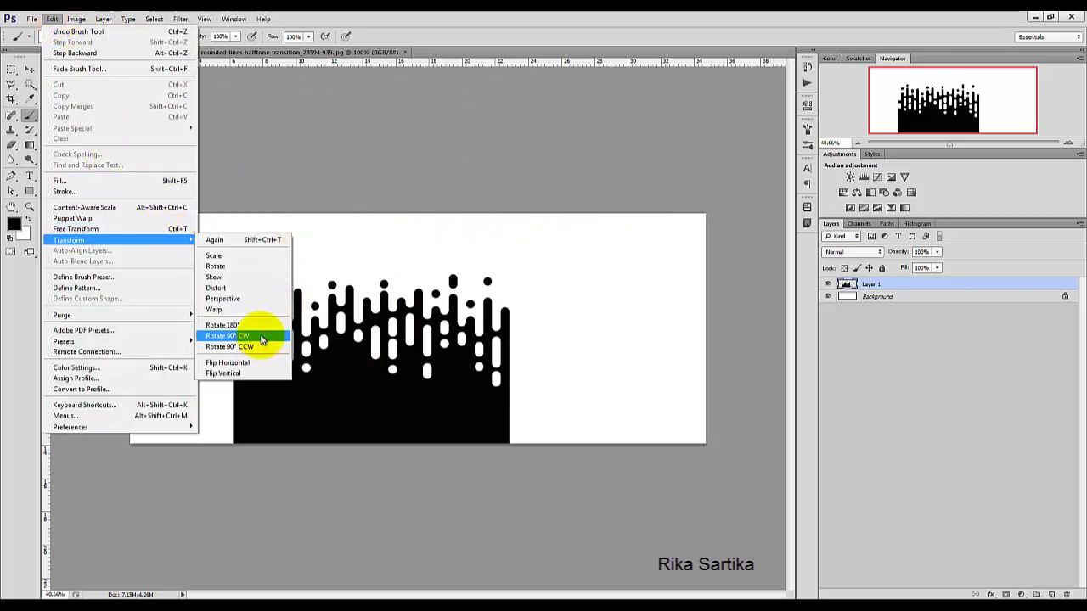
pyautogui.click(265, 337)
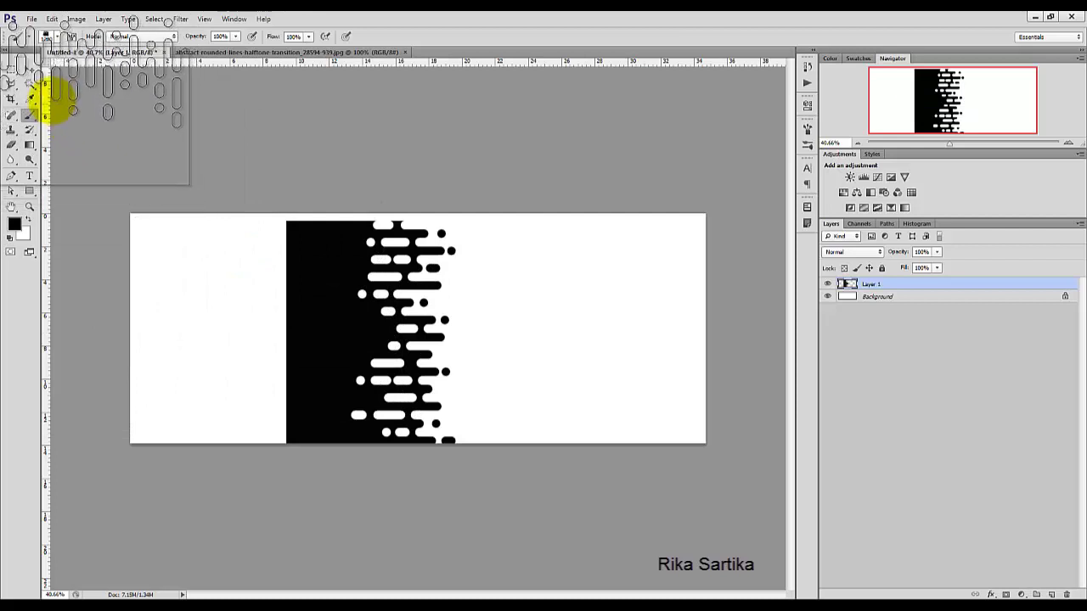
pyautogui.click(30, 69)
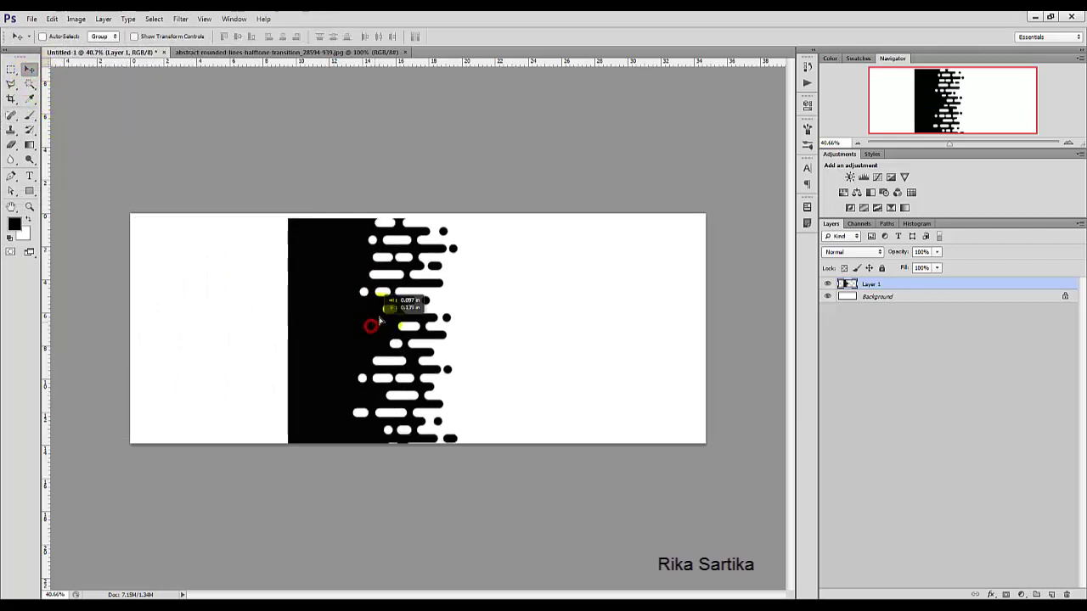
pyautogui.moveTo(371, 320); pyautogui.dragTo(473, 321)
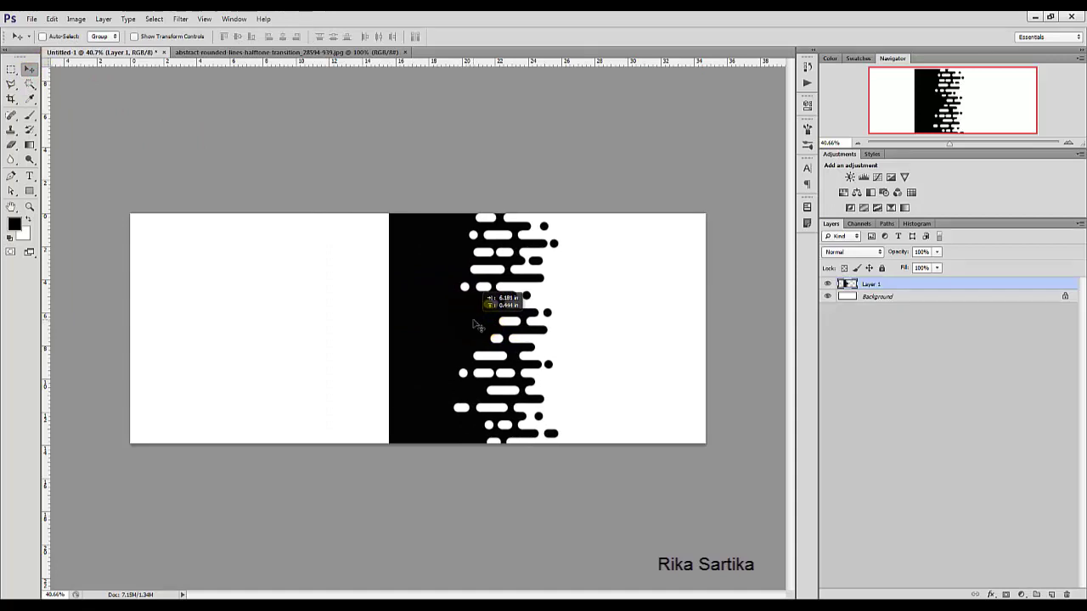
# Apply a red f2012e Color Overlay to Layer 1 and collapse its effects list.
pyautogui.doubleClick(934, 288)
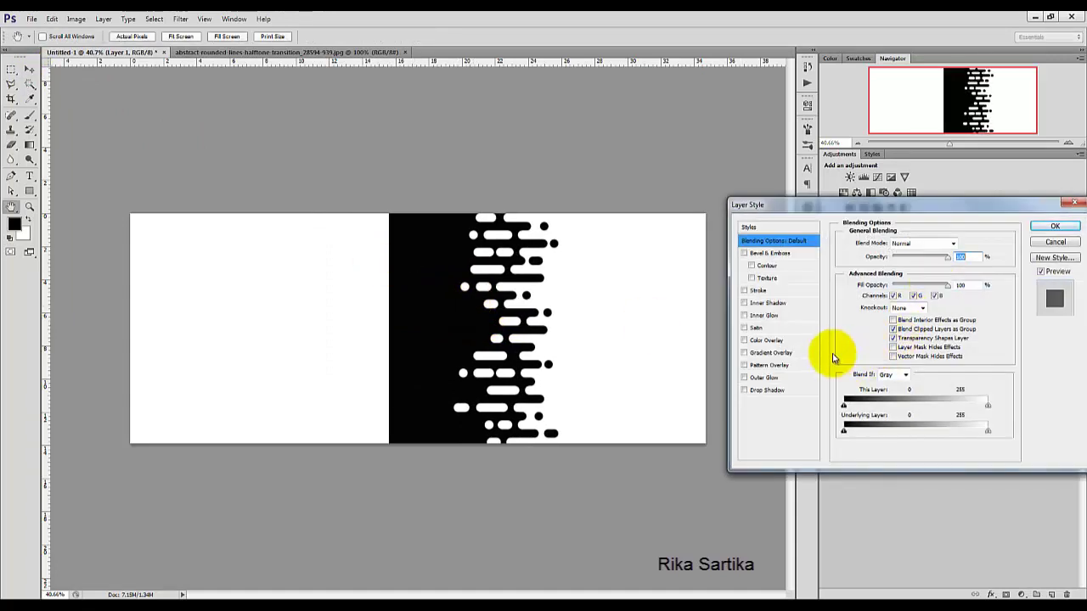
pyautogui.click(776, 340)
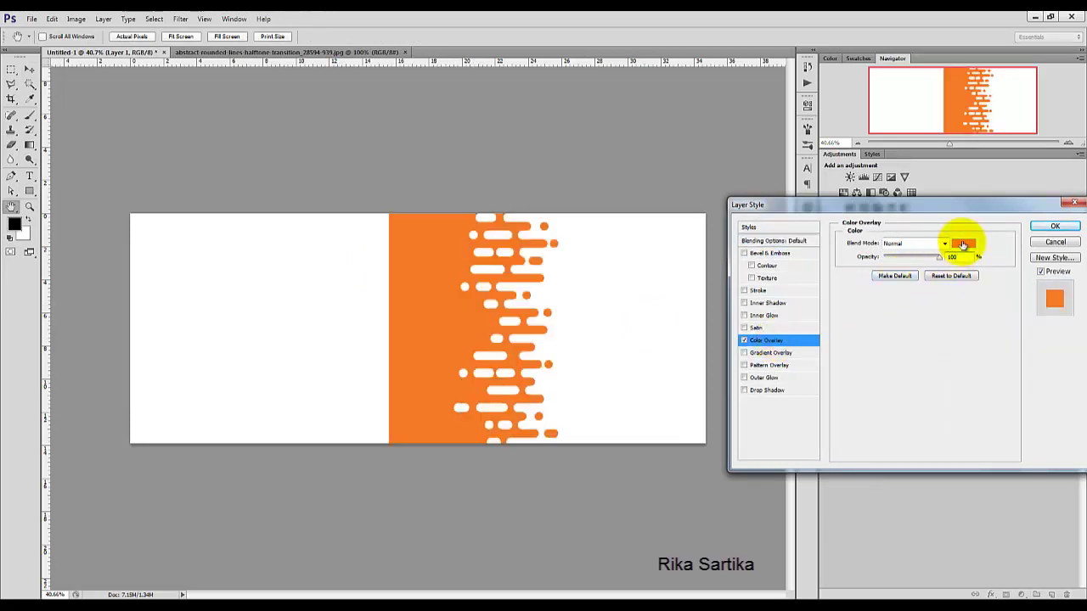
pyautogui.click(963, 245)
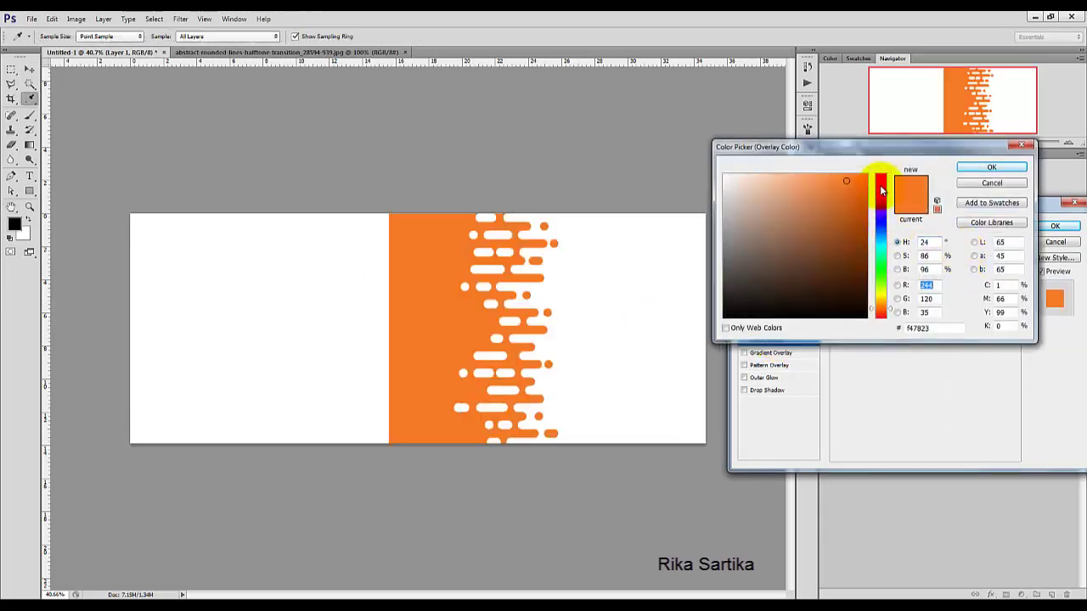
pyautogui.click(882, 184)
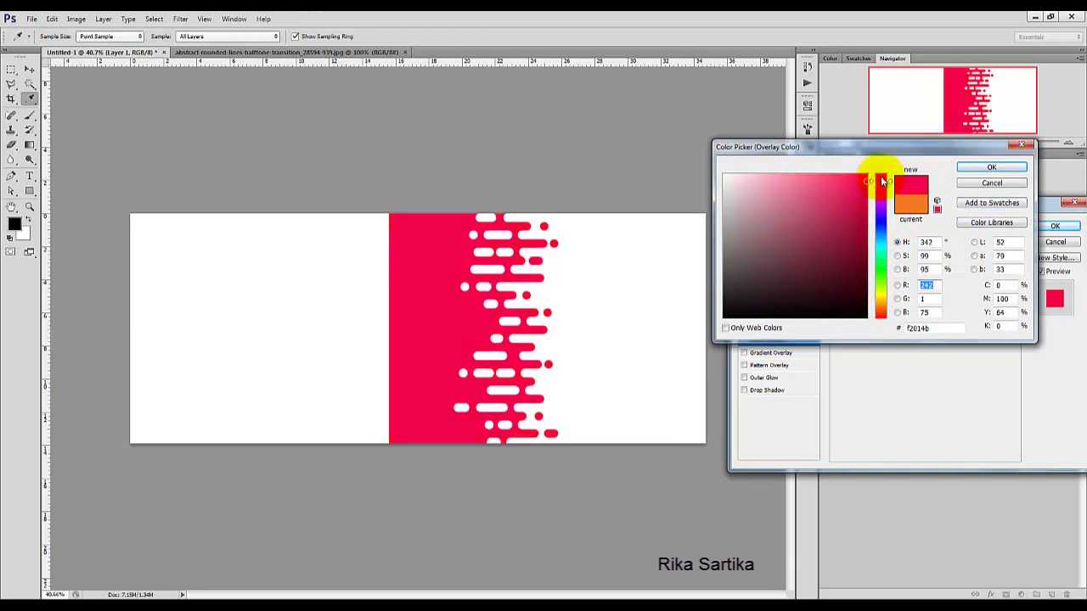
pyautogui.click(881, 179)
pyautogui.click(961, 172)
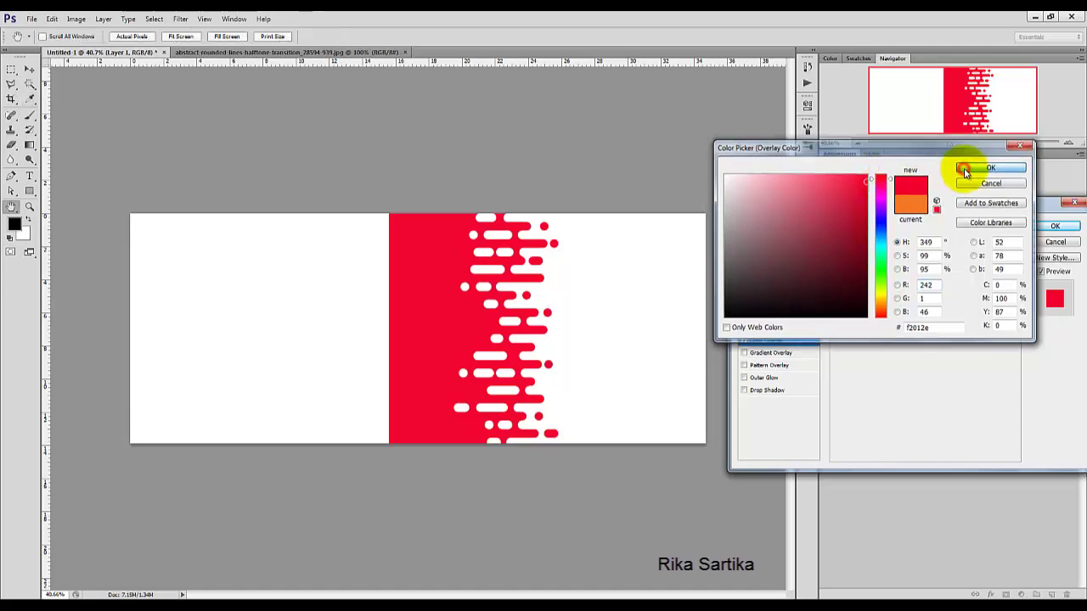
pyautogui.click(1049, 228)
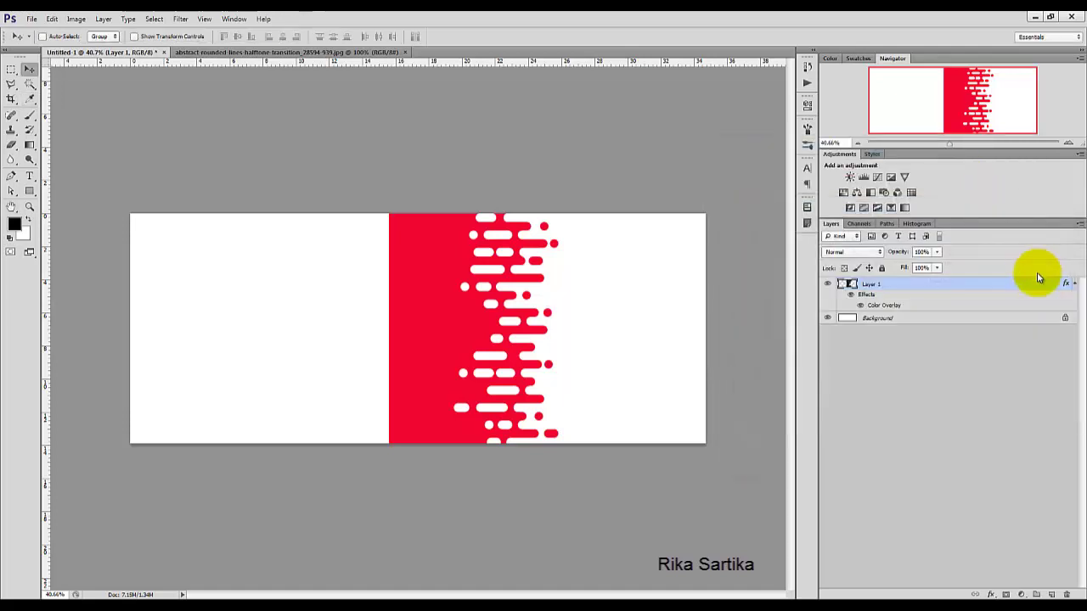
pyautogui.click(1074, 285)
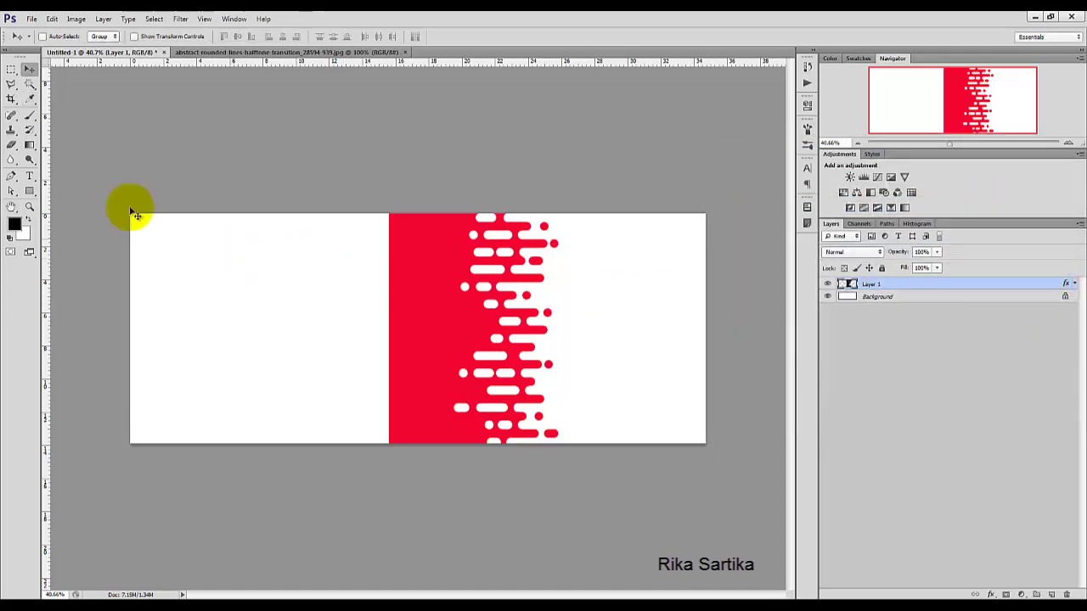
# Draw a black rectangle of about 1247 by 1065 px covering the canvas's left side up to the red shape.
pyautogui.rightClick(31, 192)
pyautogui.click(68, 184)
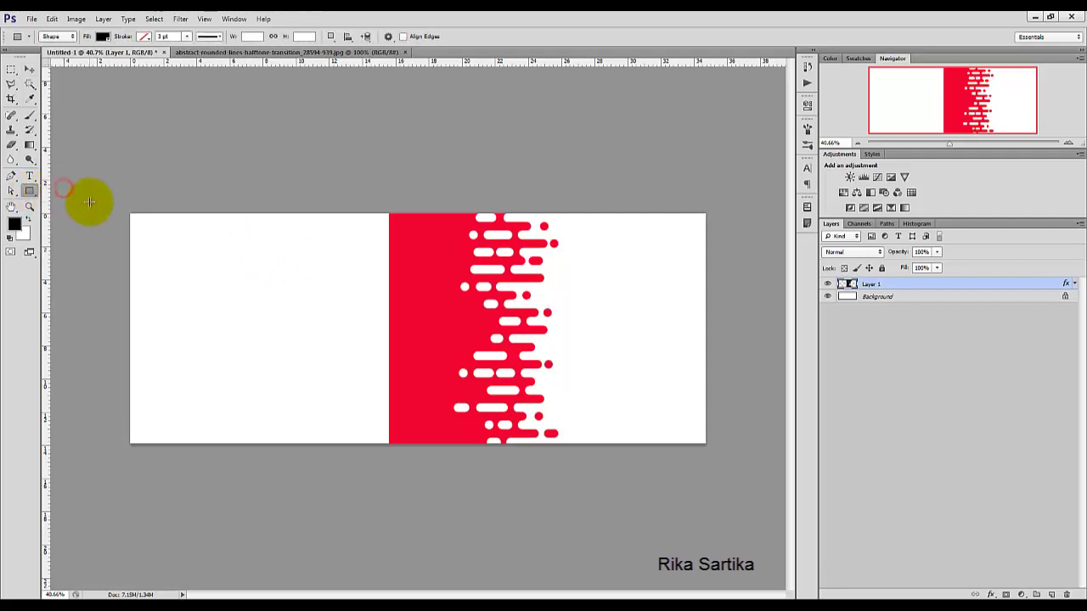
pyautogui.moveTo(251, 355); pyautogui.dragTo(400, 444)
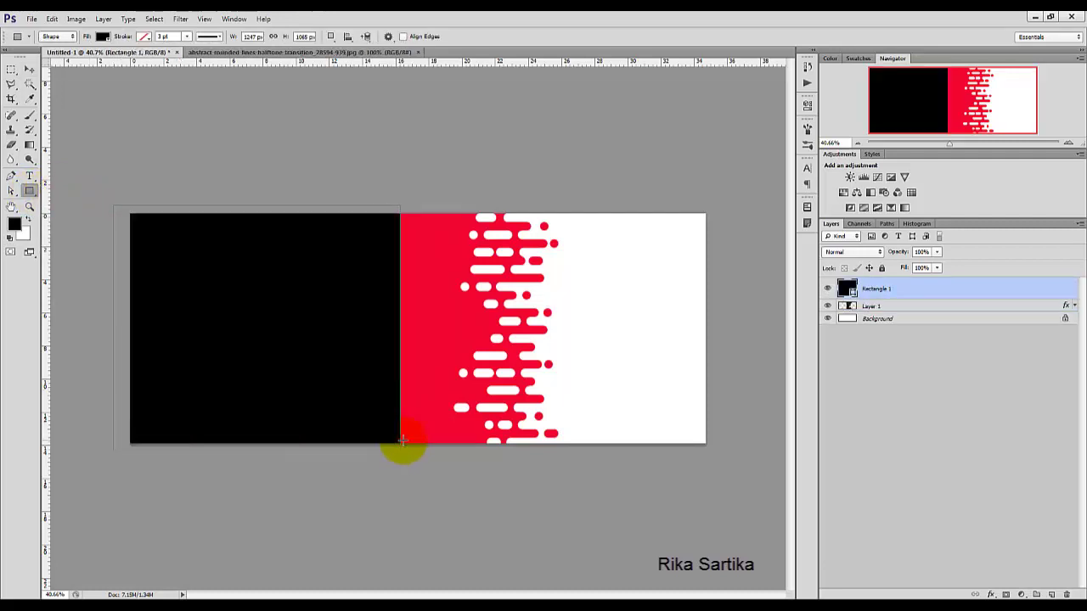
# Apply a Color Overlay to the rectangle layer with red sampled from the halftone shape, and collapse its effects list.
pyautogui.doubleClick(946, 292)
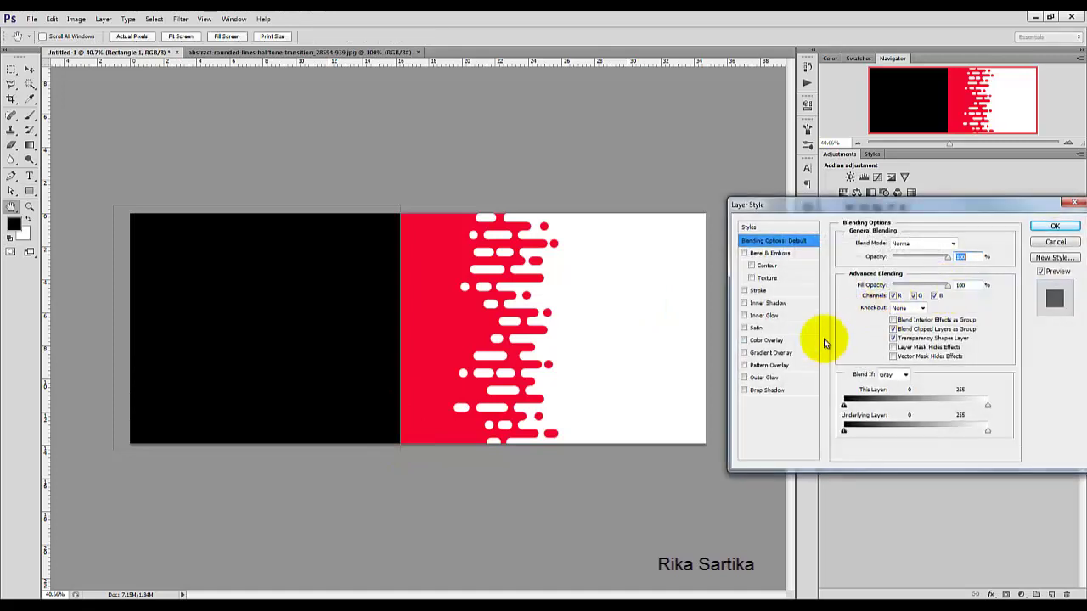
pyautogui.click(768, 340)
pyautogui.click(960, 244)
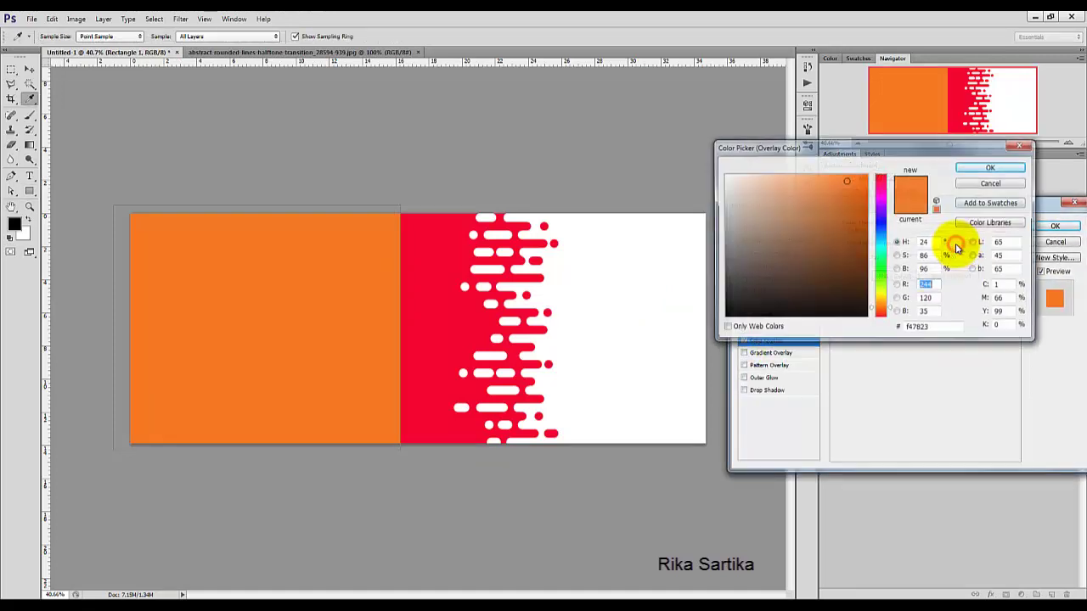
pyautogui.click(439, 309)
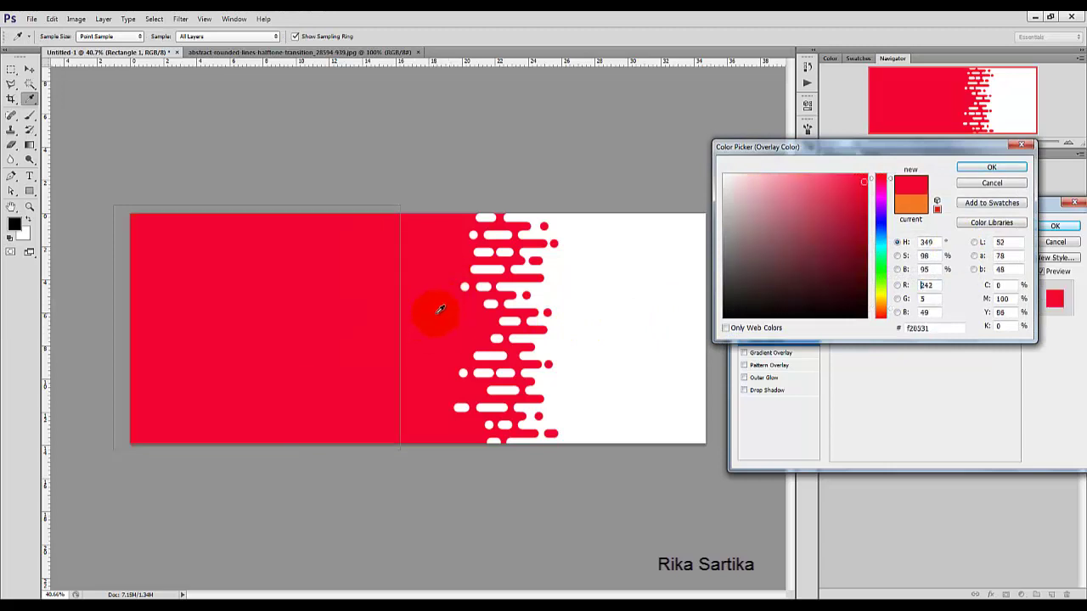
pyautogui.click(973, 173)
pyautogui.click(1048, 227)
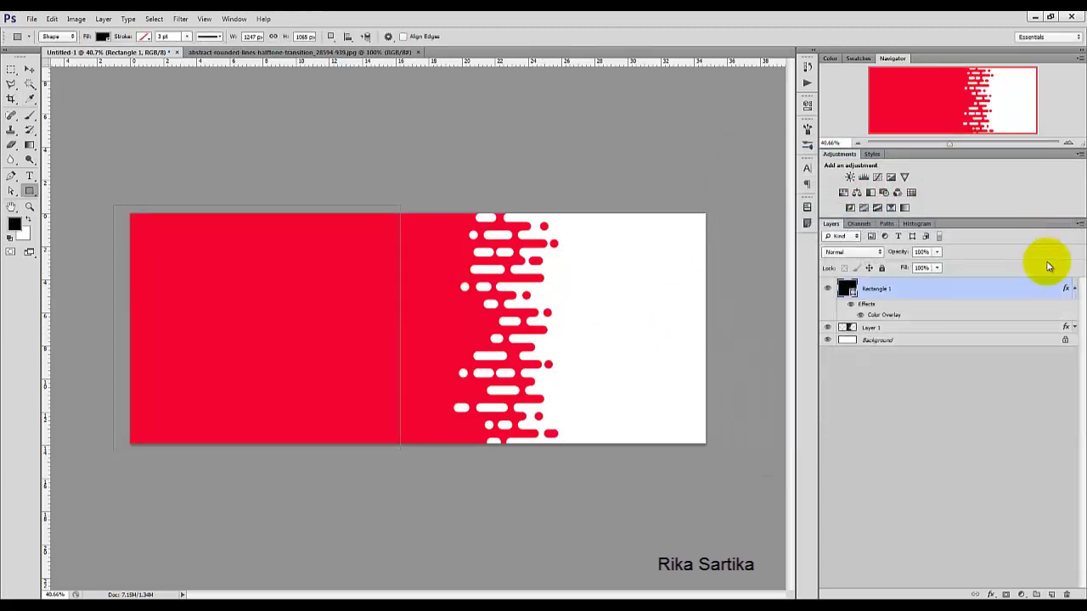
pyautogui.click(1074, 288)
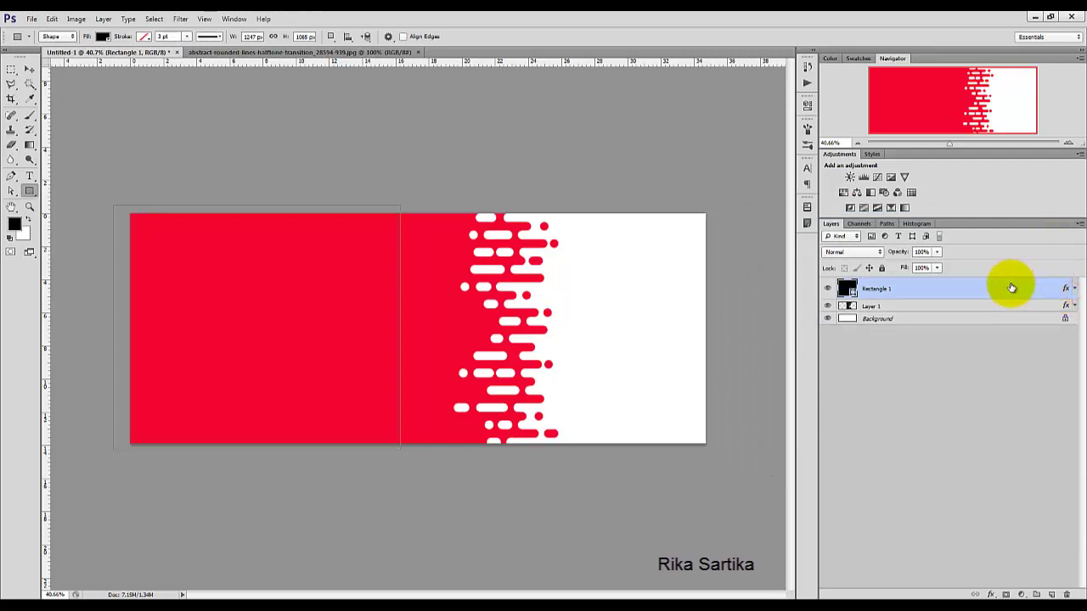
# Place the model-1160094_960_720 image into the banner above the Rectangle 1 layer.
pyautogui.click(965, 320)
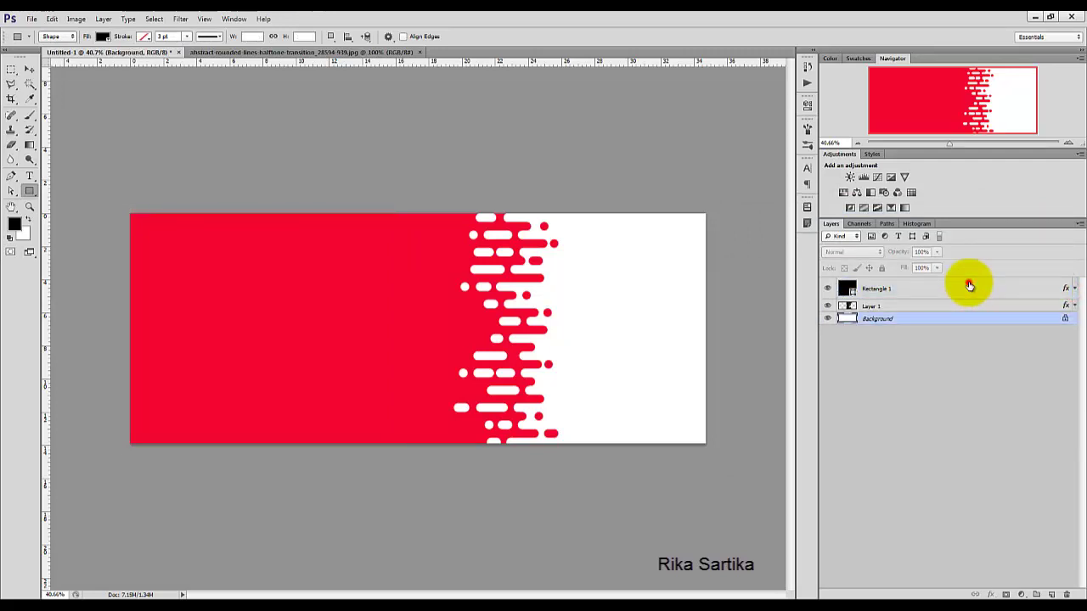
pyautogui.click(966, 289)
pyautogui.click(31, 18)
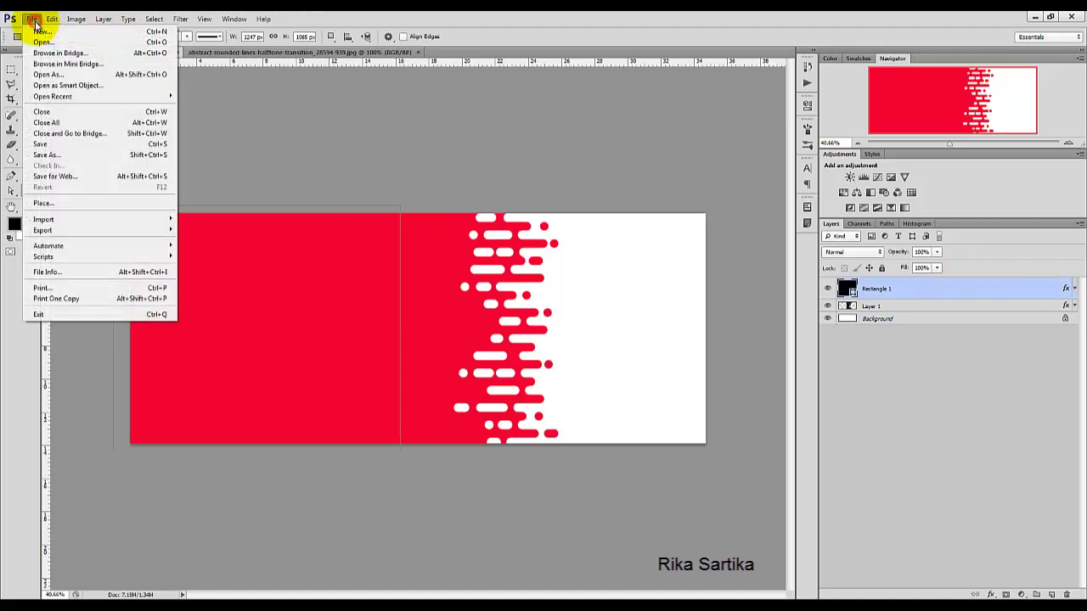
pyautogui.click(73, 203)
pyautogui.click(520, 240)
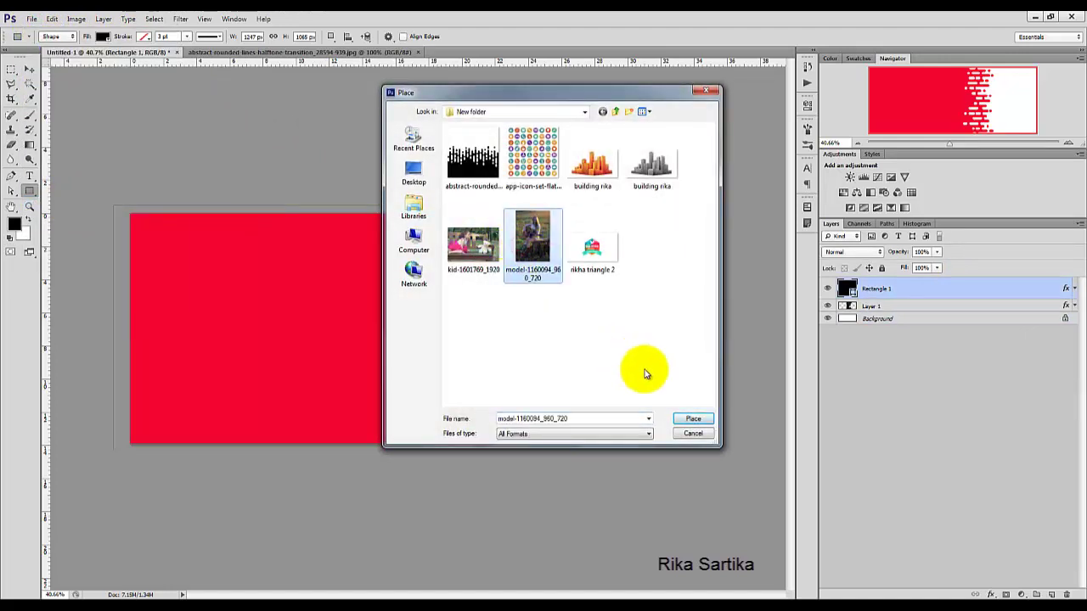
pyautogui.click(691, 419)
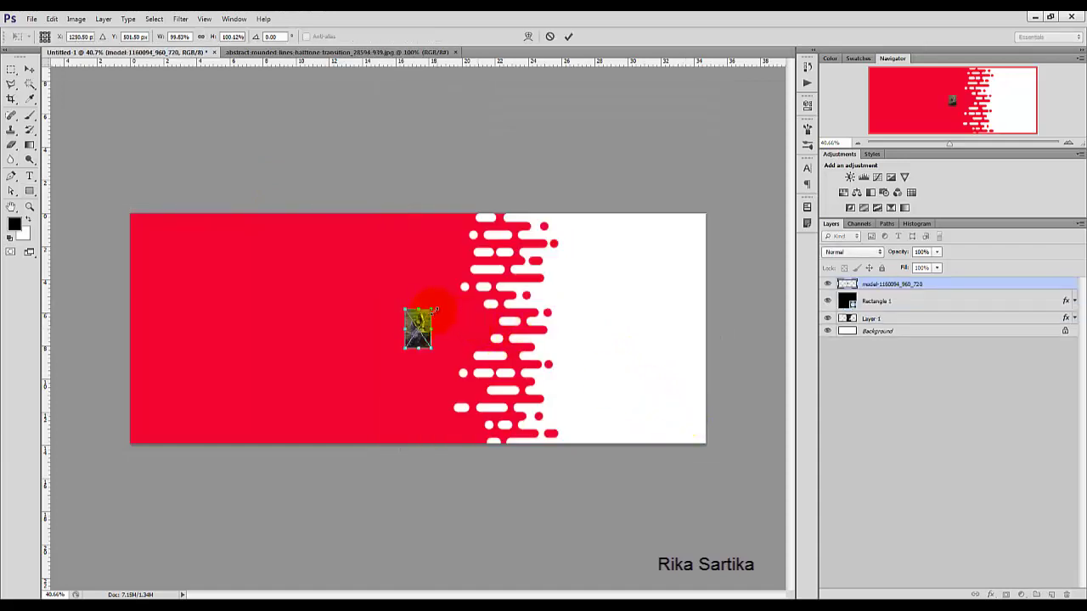
# Enlarge the placed photo to about 1160% over the canvas's right part and move its layer beneath Layer 1.
pyautogui.moveTo(433, 311); pyautogui.dragTo(578, 90)
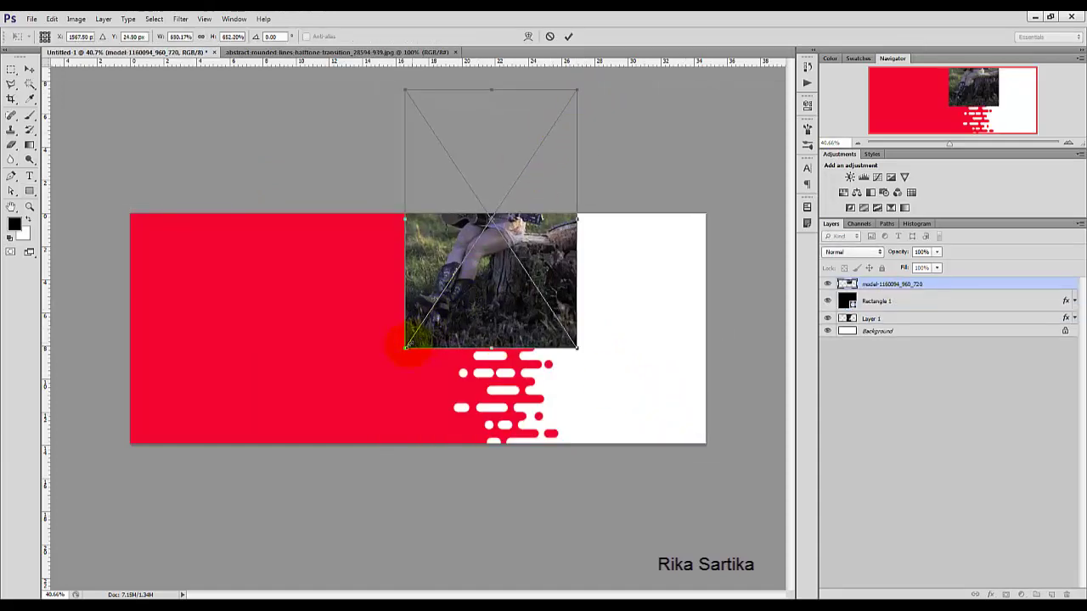
pyautogui.moveTo(406, 347); pyautogui.dragTo(272, 526)
pyautogui.moveTo(350, 342); pyautogui.dragTo(531, 401)
pyautogui.moveTo(585, 269); pyautogui.dragTo(585, 284)
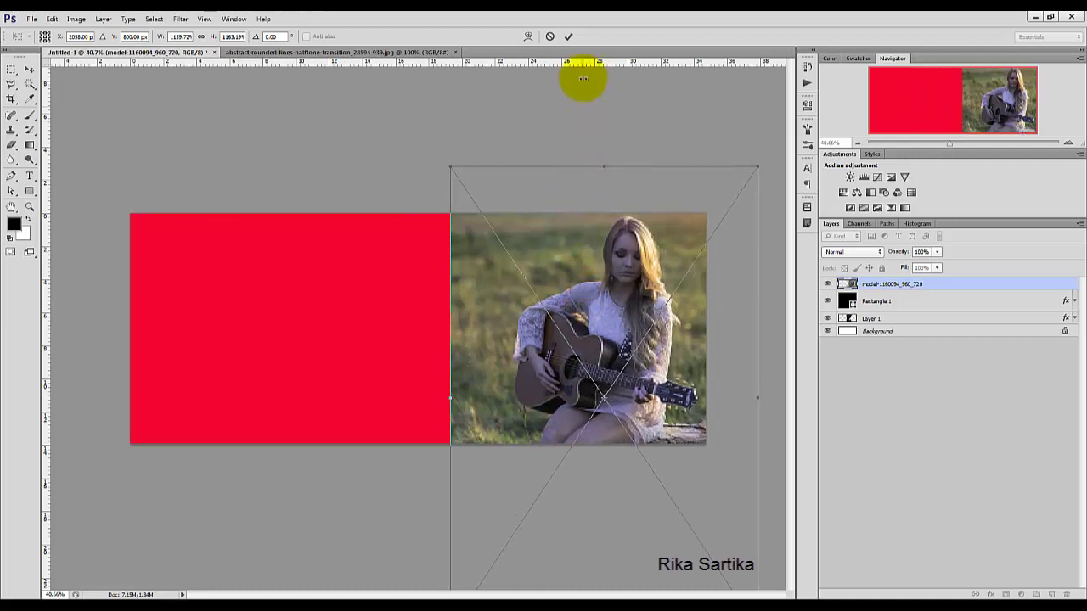
pyautogui.click(568, 37)
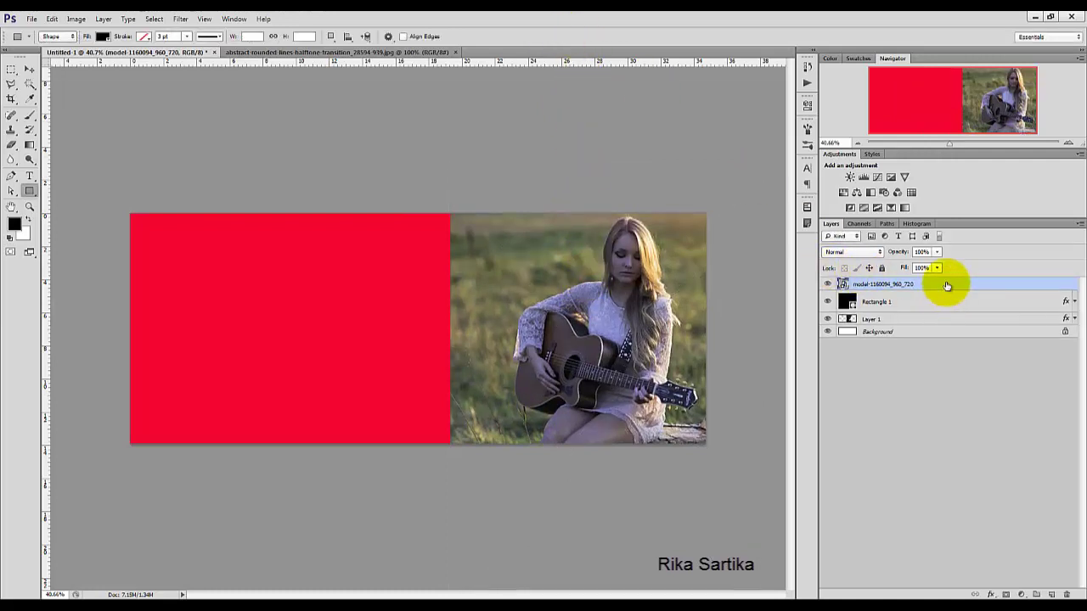
pyautogui.moveTo(943, 284); pyautogui.dragTo(948, 320)
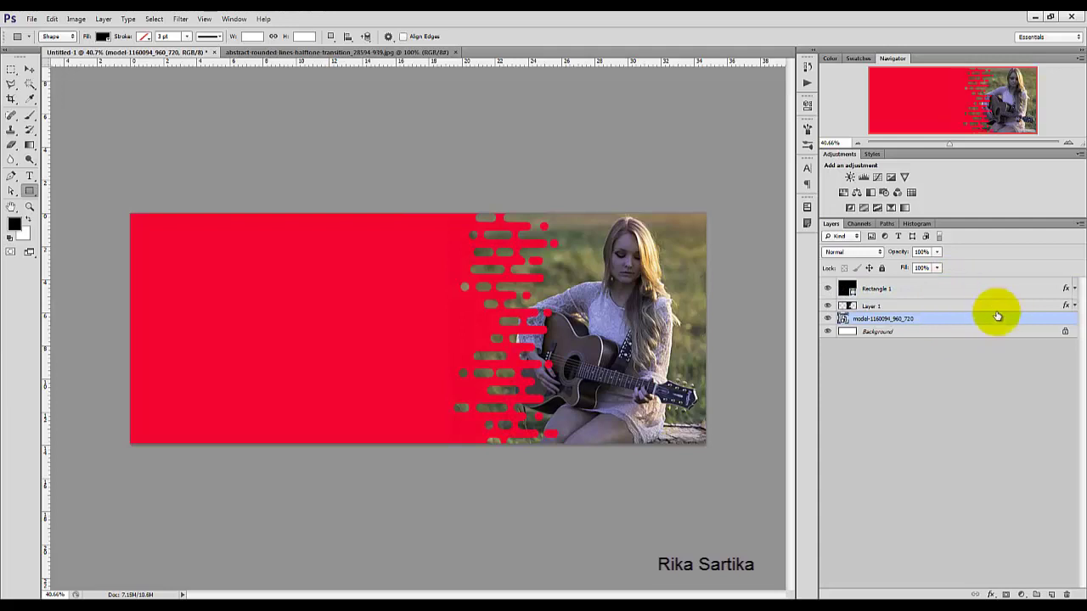
# Add a Color Balance adjustment above the photo with midtones Cyan–Red at +53.
pyautogui.click(1020, 594)
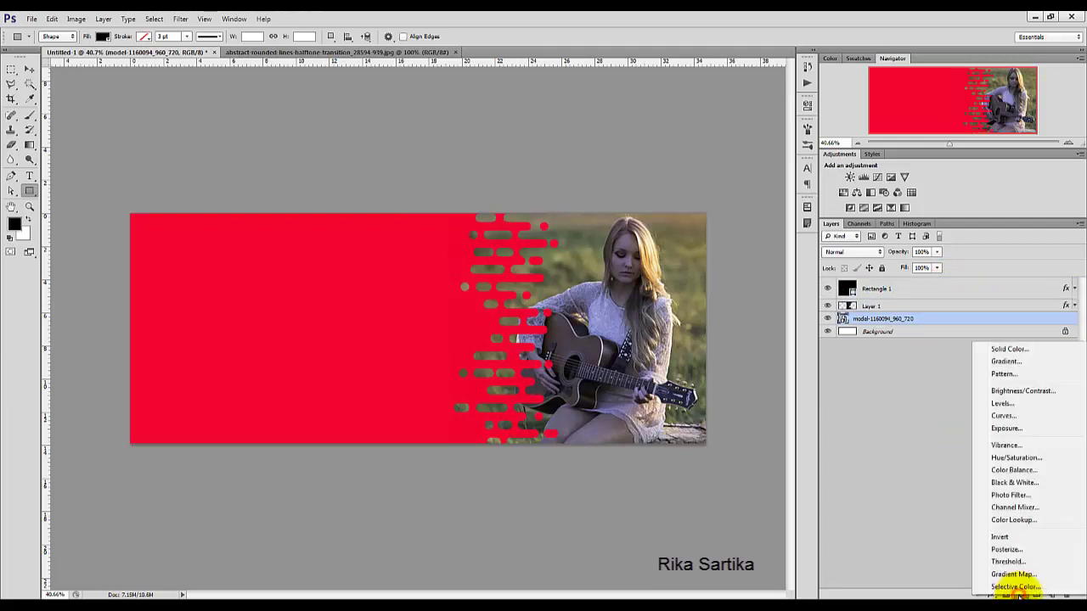
pyautogui.click(1016, 470)
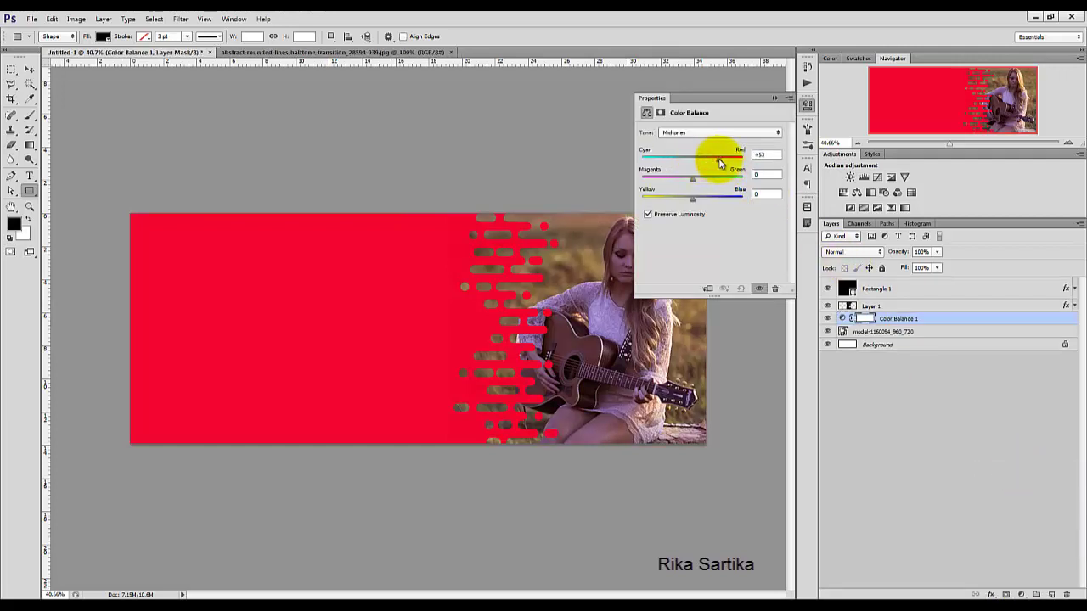
pyautogui.click(772, 98)
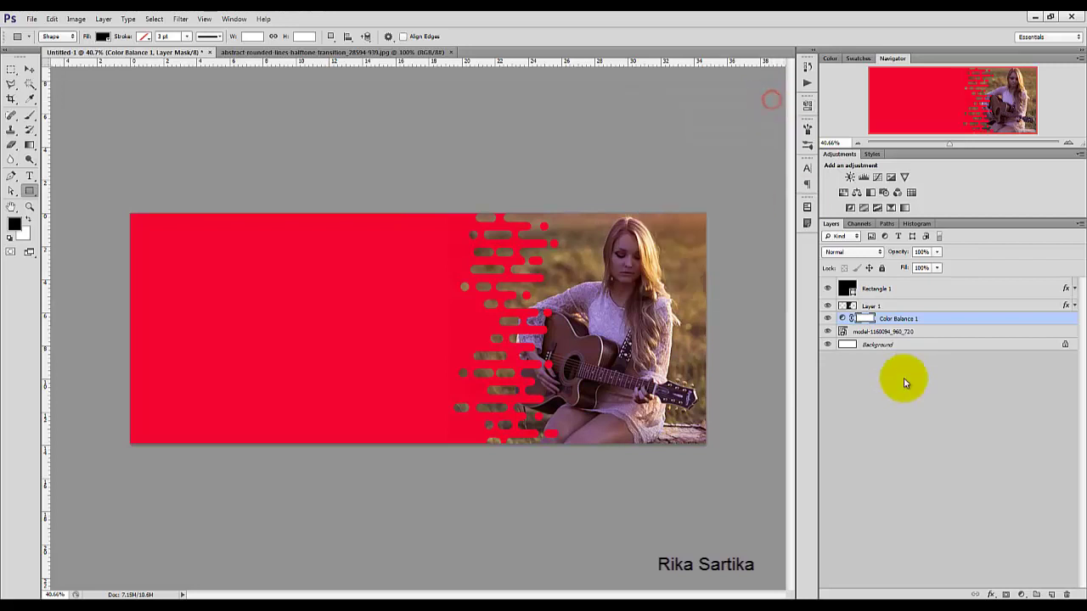
# Add a Gradient Map adjustment above Color Balance 1 using the Orange, Yellow, Orange preset.
pyautogui.click(1021, 594)
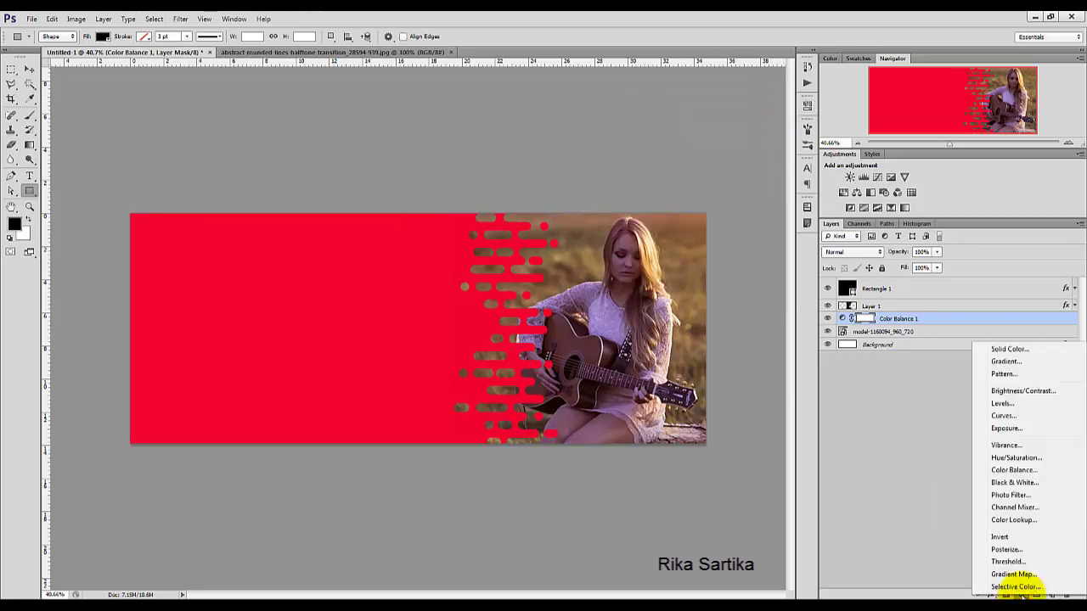
pyautogui.click(1015, 575)
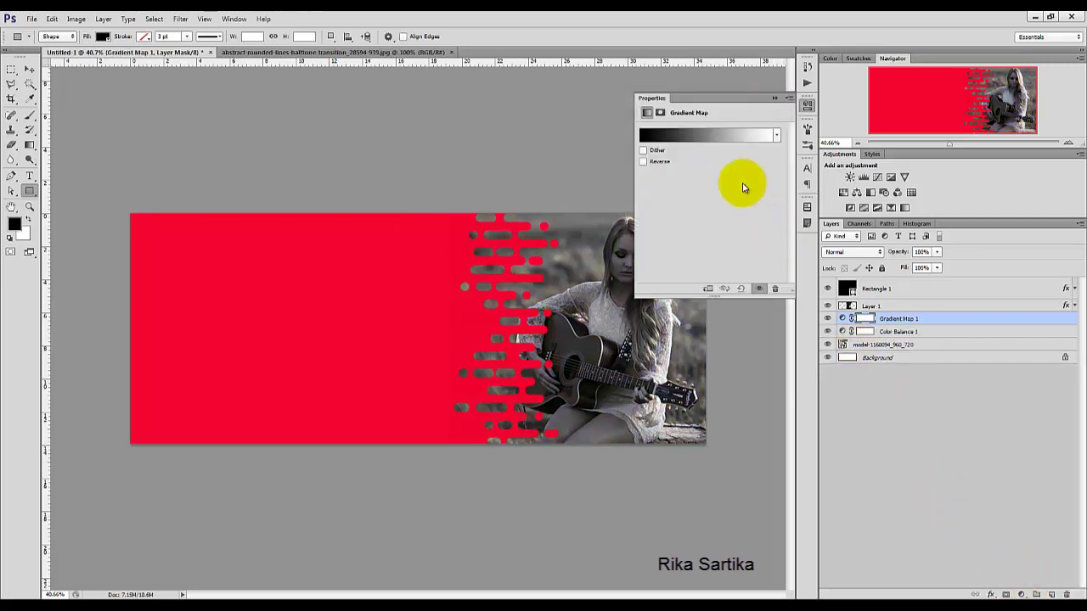
pyautogui.click(707, 135)
pyautogui.click(925, 278)
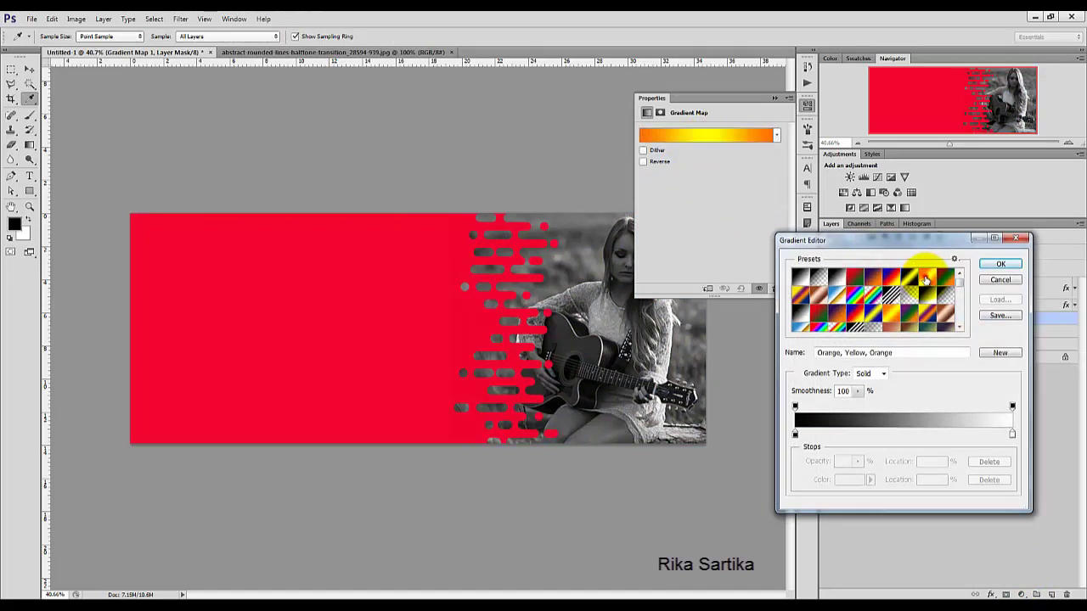
pyautogui.click(1000, 264)
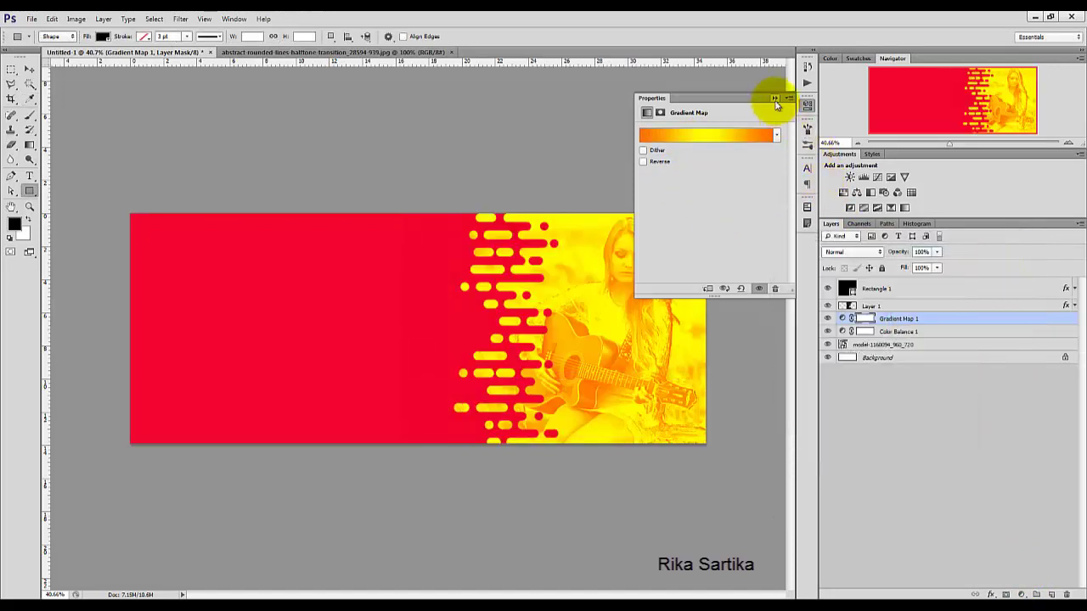
pyautogui.click(774, 100)
# Set the Gradient Map layer to Soft Light blending and about 28% opacity.
pyautogui.click(852, 252)
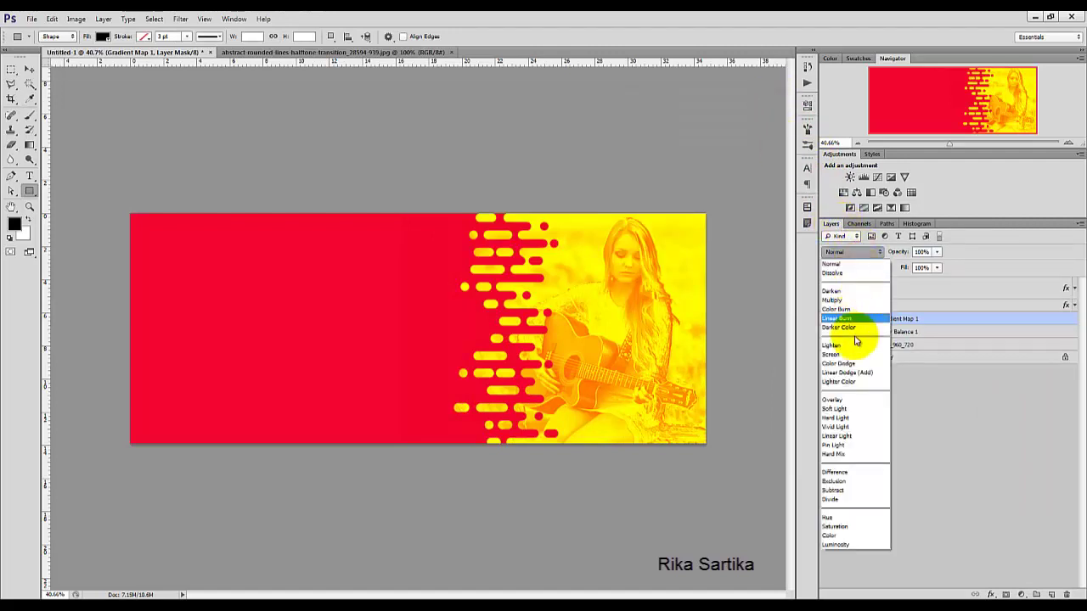
pyautogui.click(841, 408)
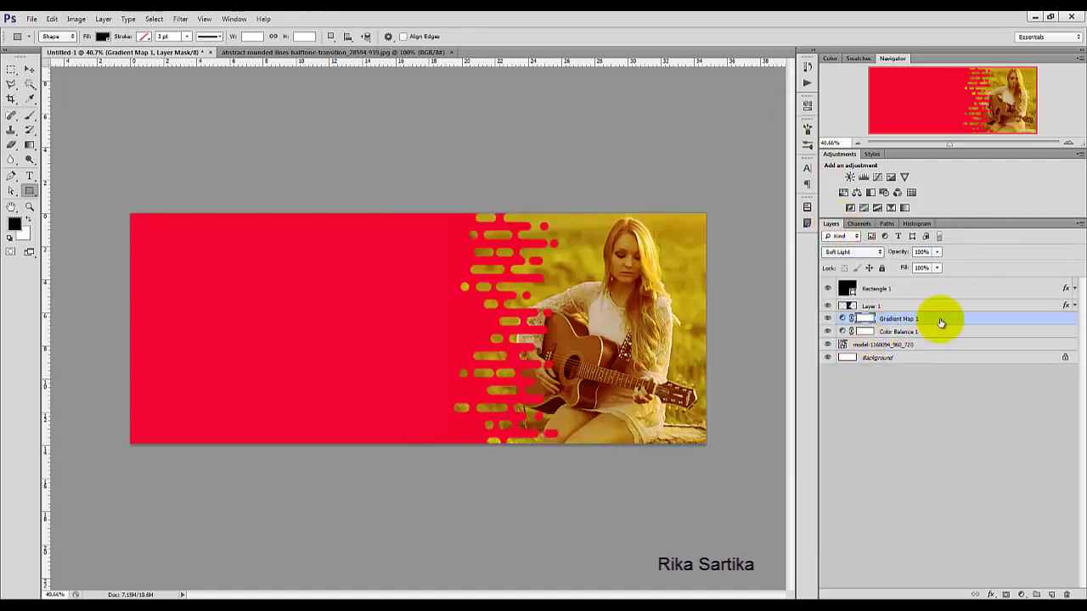
pyautogui.click(937, 252)
pyautogui.moveTo(918, 265); pyautogui.dragTo(900, 269)
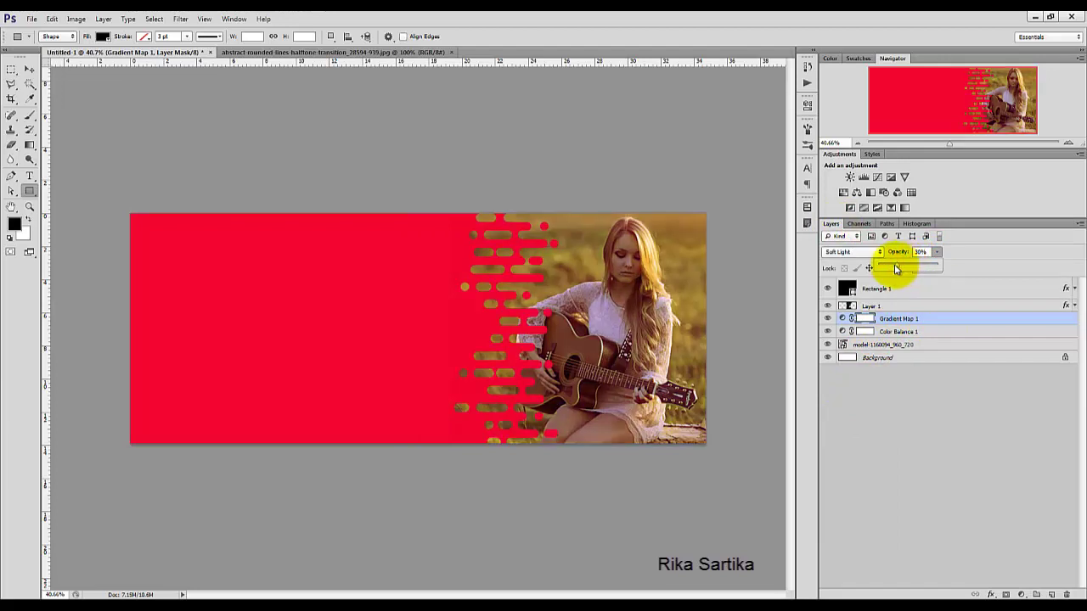
pyautogui.click(959, 255)
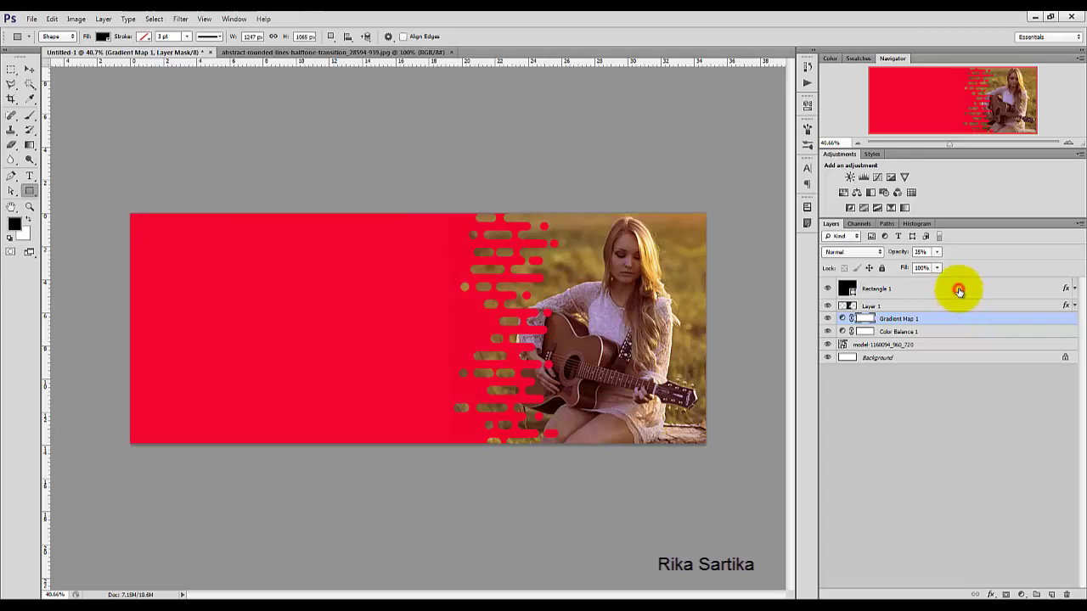
# Merge Rectangle 1 and Layer 1 into one layer and toggle its visibility to check the result.
pyautogui.click(959, 290)
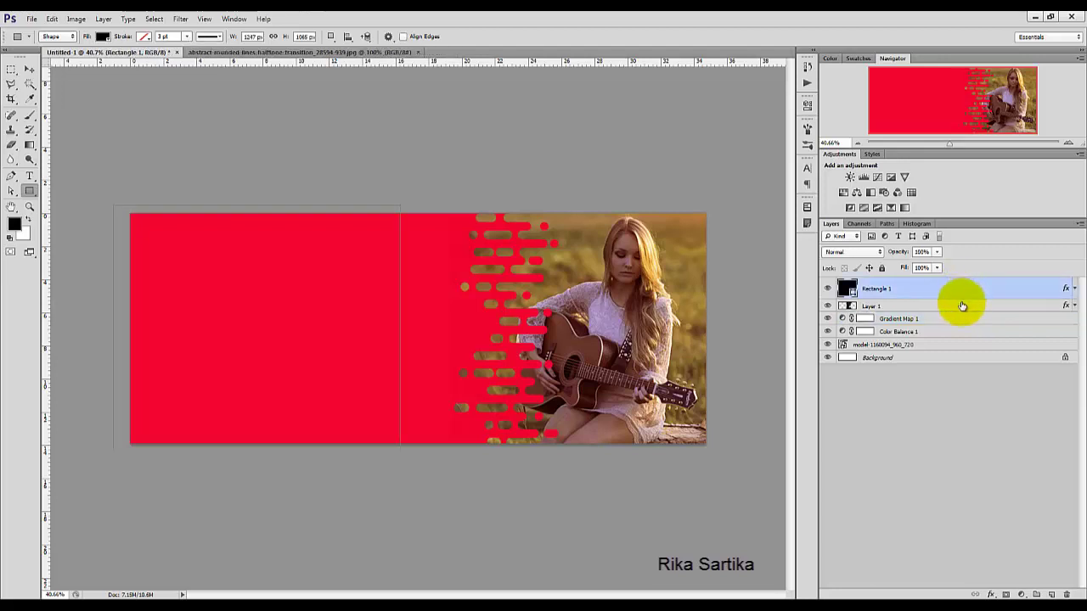
pyautogui.keyDown('shift'); pyautogui.click(962, 306); pyautogui.keyUp('shift')
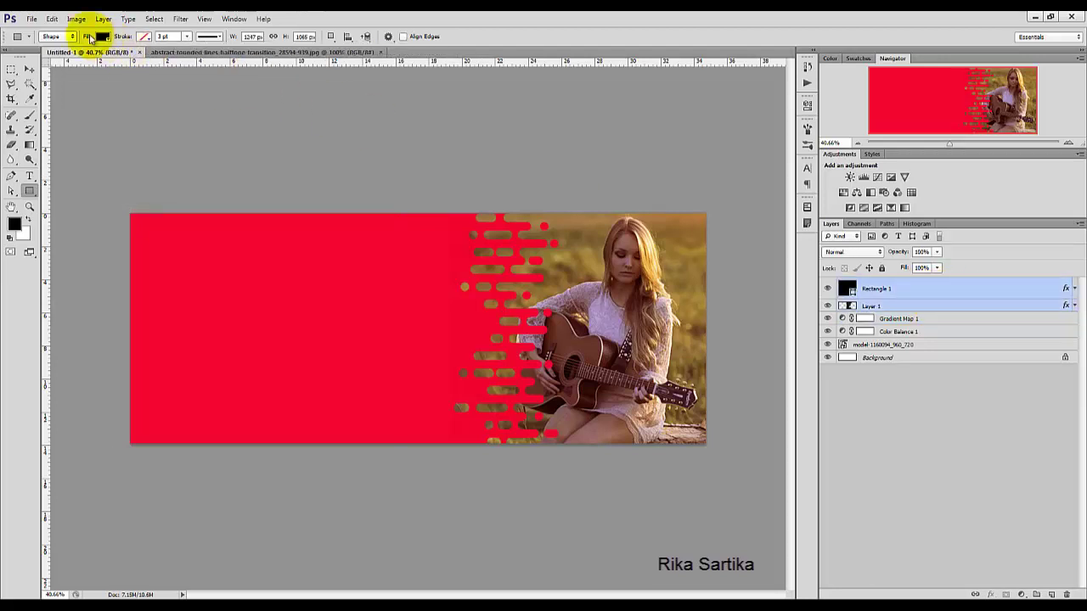
pyautogui.click(102, 18)
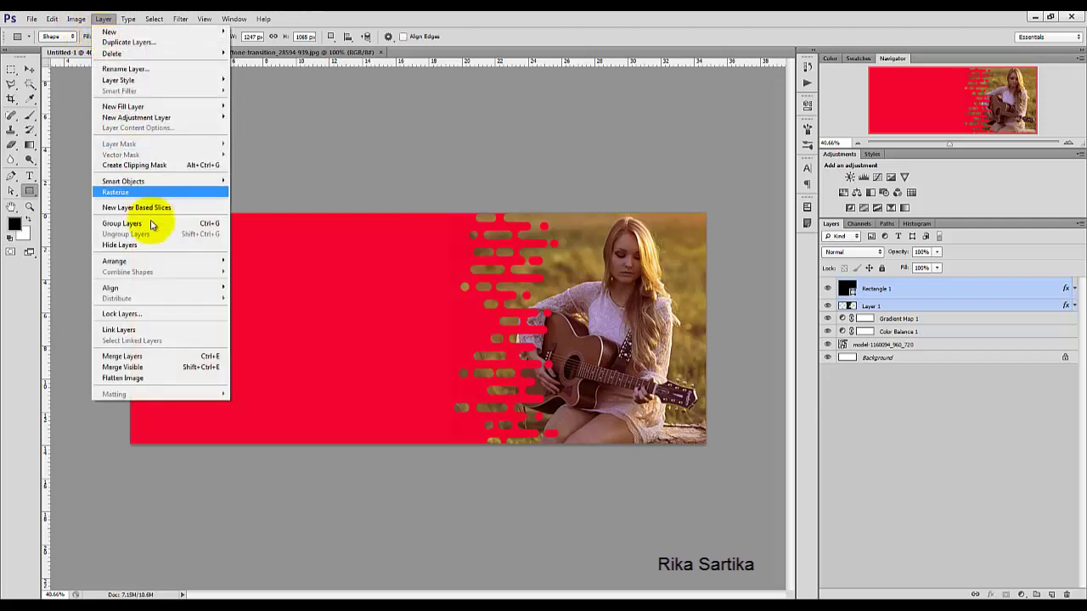
pyautogui.click(156, 356)
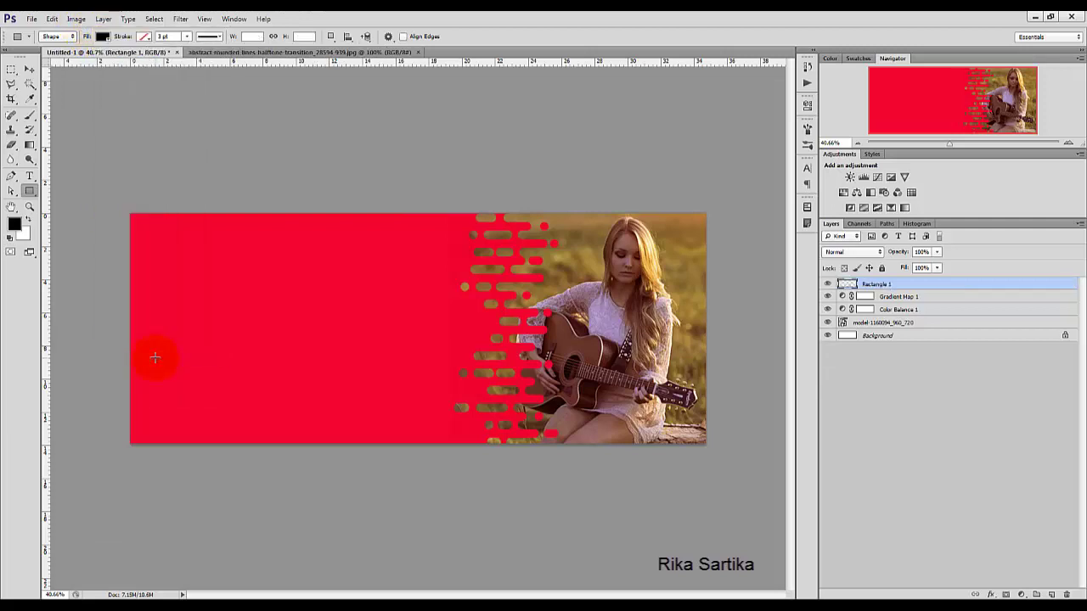
pyautogui.click(827, 285)
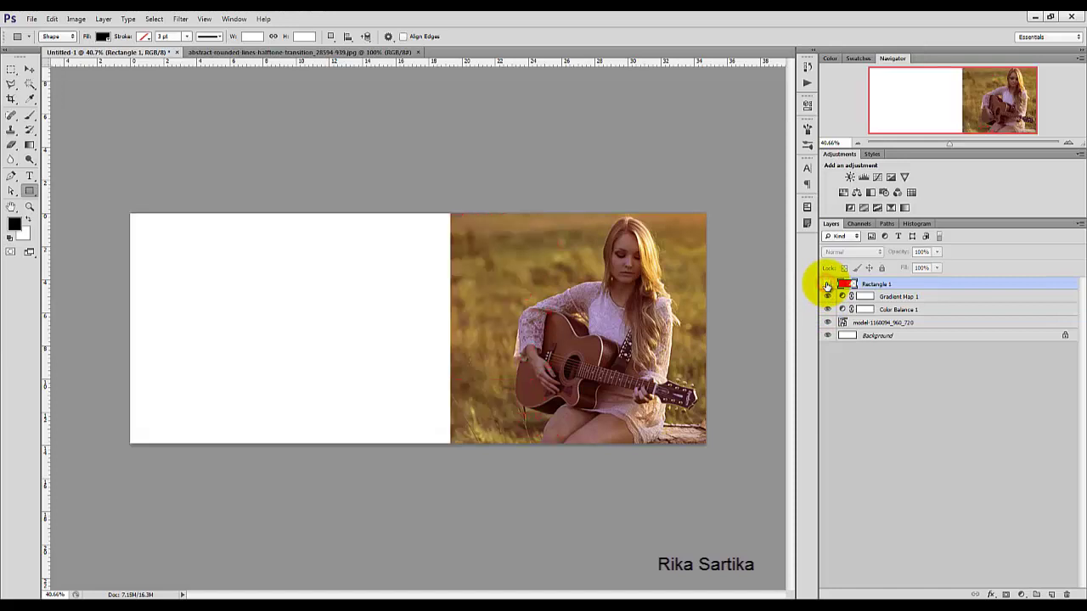
pyautogui.click(827, 286)
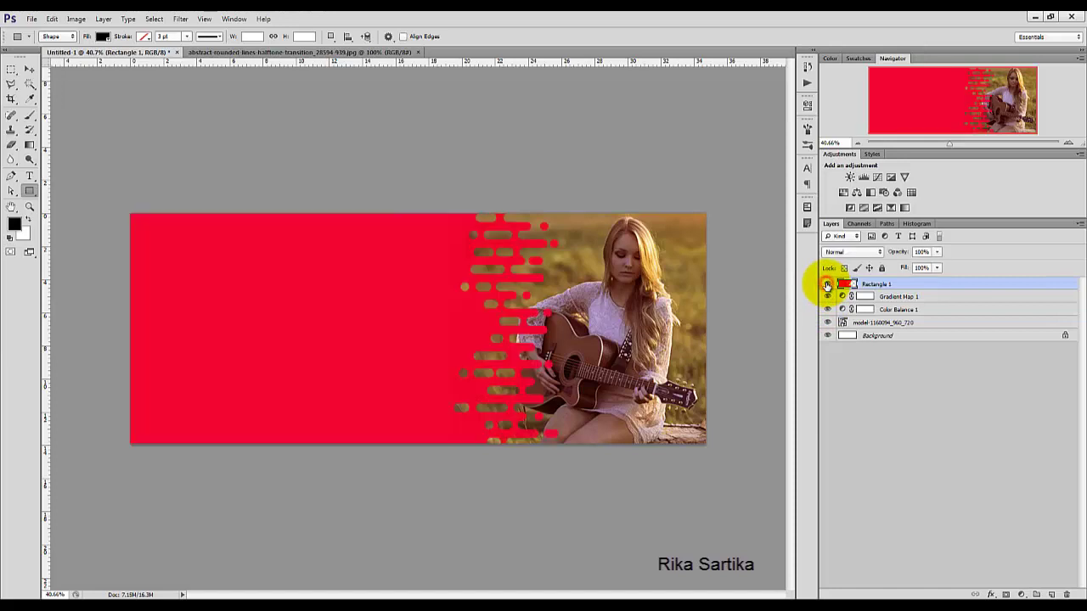
# Apply a Drop Shadow with Use Global Light off and a reduced distance to the merged red layer, and collapse its effects list.
pyautogui.doubleClick(985, 286)
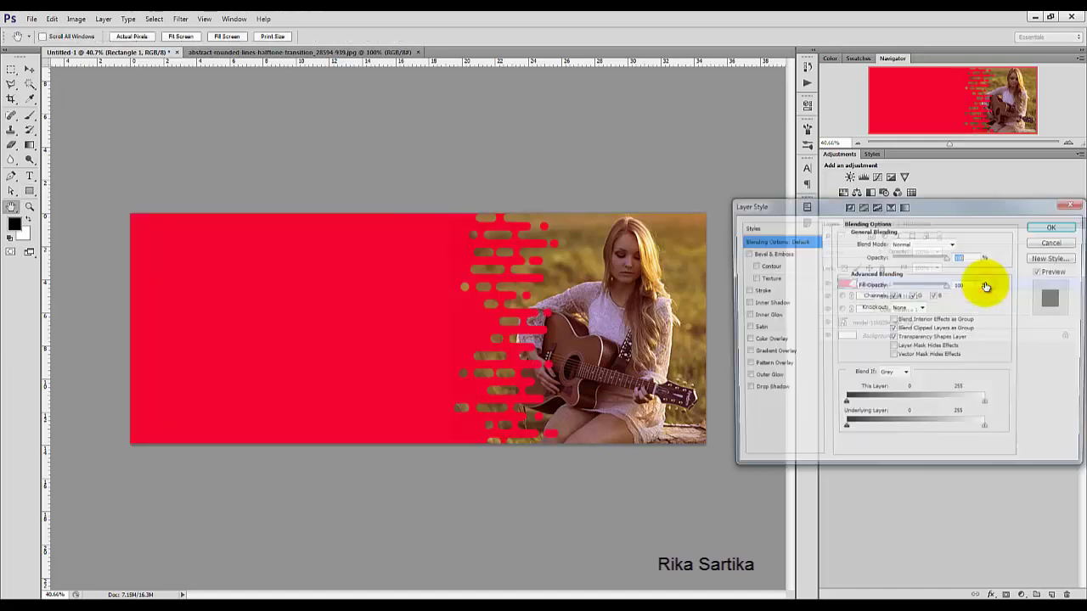
pyautogui.click(767, 391)
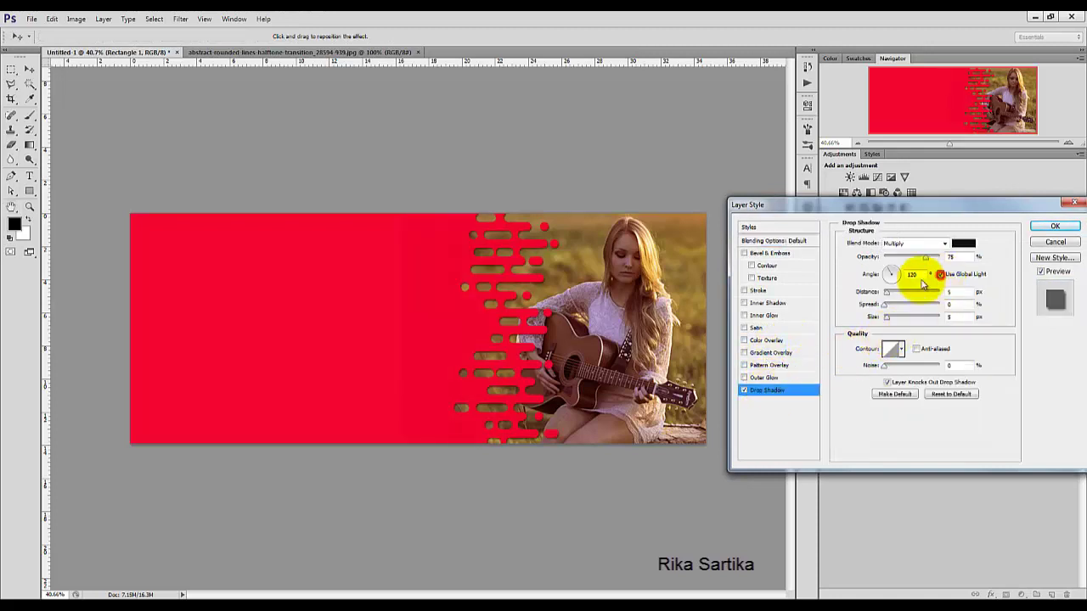
pyautogui.click(940, 274)
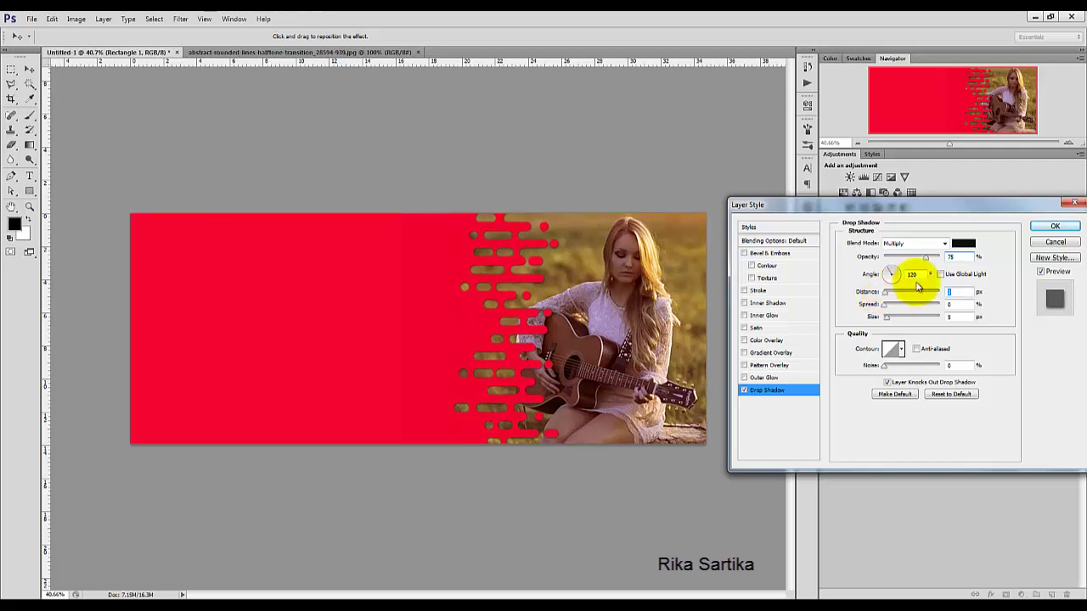
pyautogui.click(1057, 227)
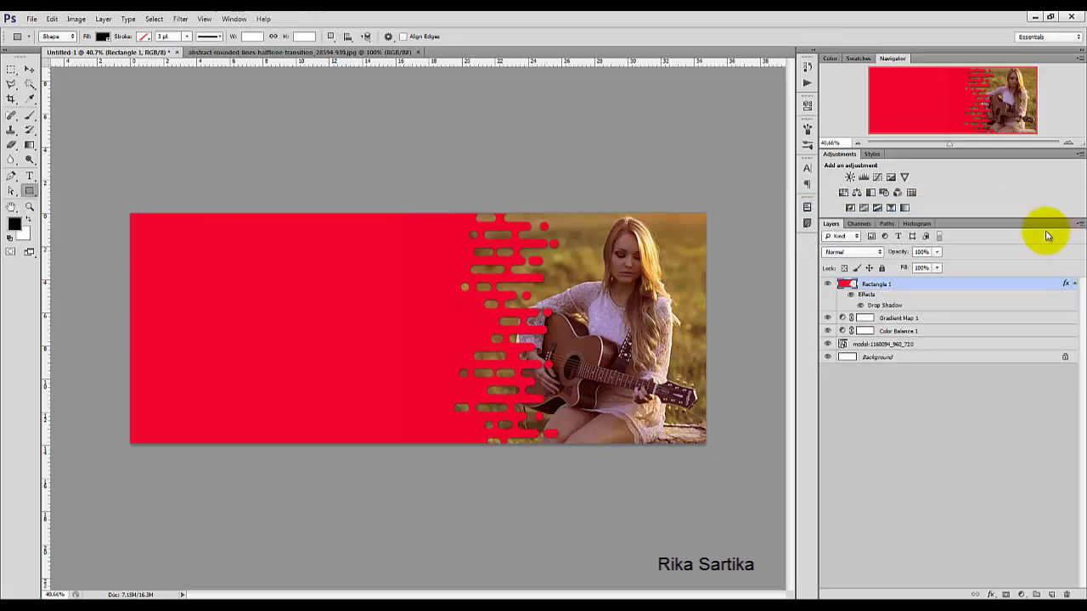
pyautogui.click(1074, 286)
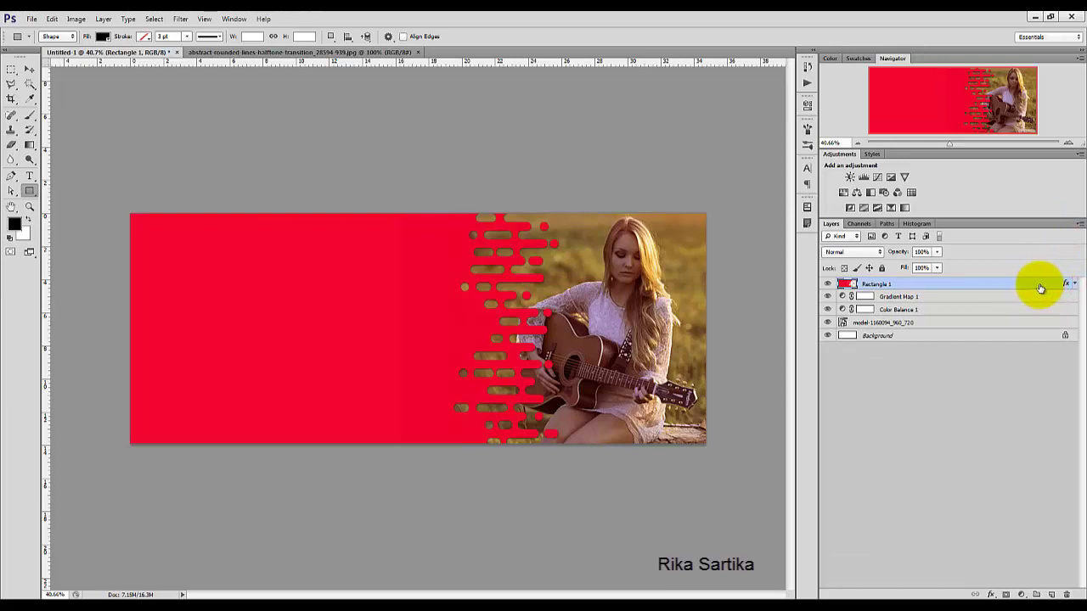
# Add the horizontal text BANNER DESIGN in Arial Bold, 60 pt, near the upper edge of the red area.
pyautogui.click(29, 176)
pyautogui.click(88, 175)
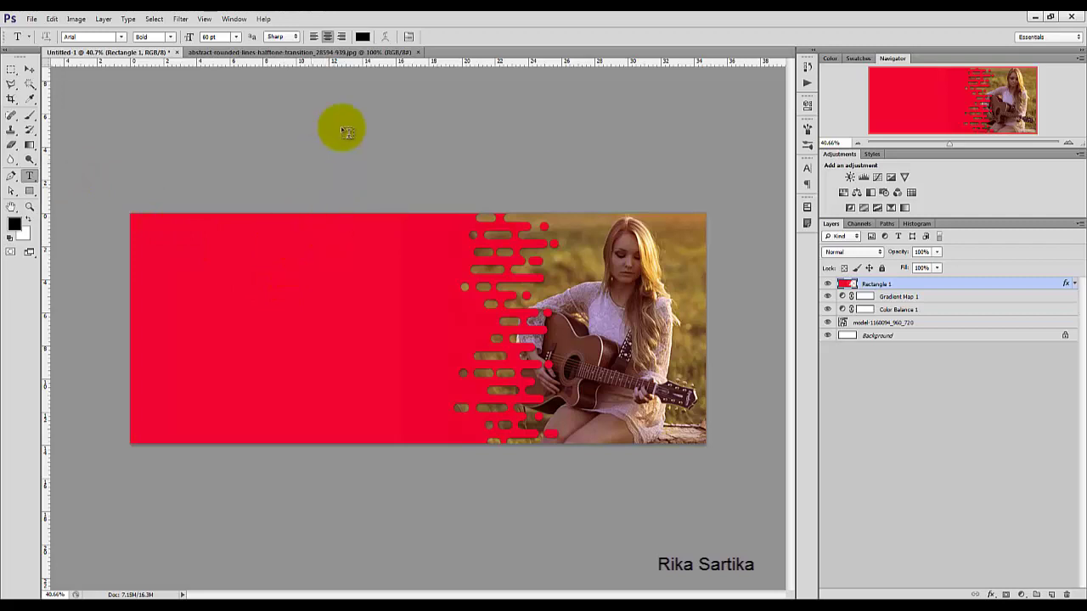
pyautogui.click(294, 241)
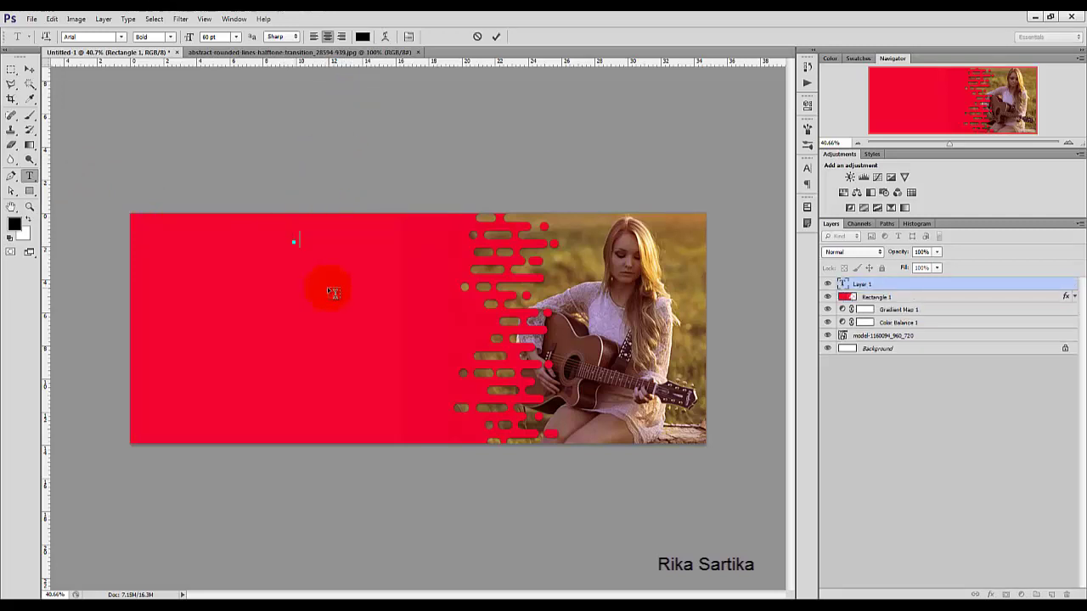
pyautogui.write('BANNER DESIGN')
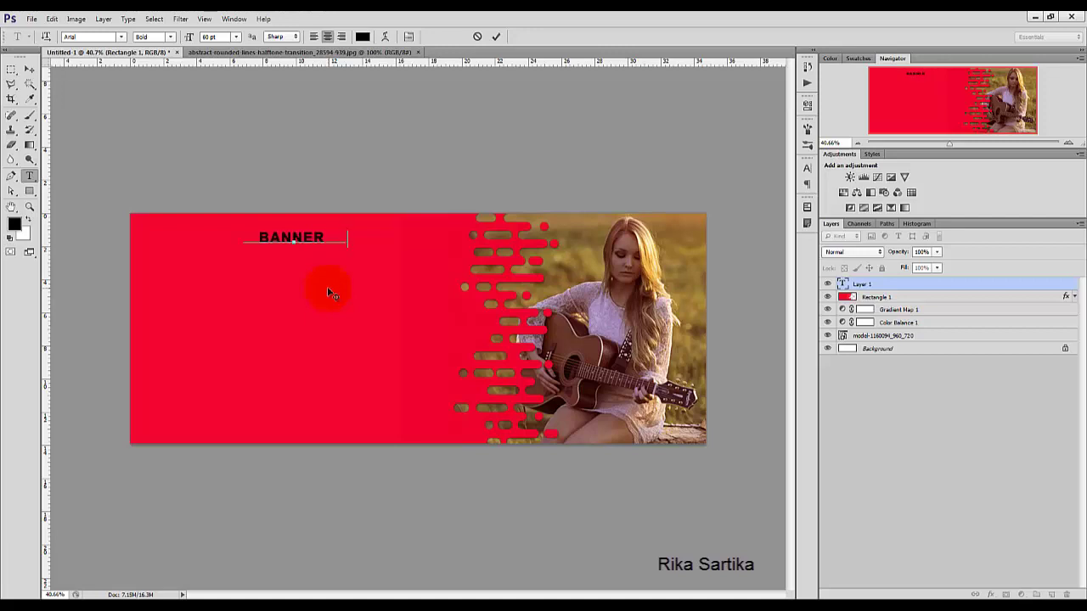
# Recolor the whole BANNER DESIGN title white and commit the text.
pyautogui.press('ctrl')
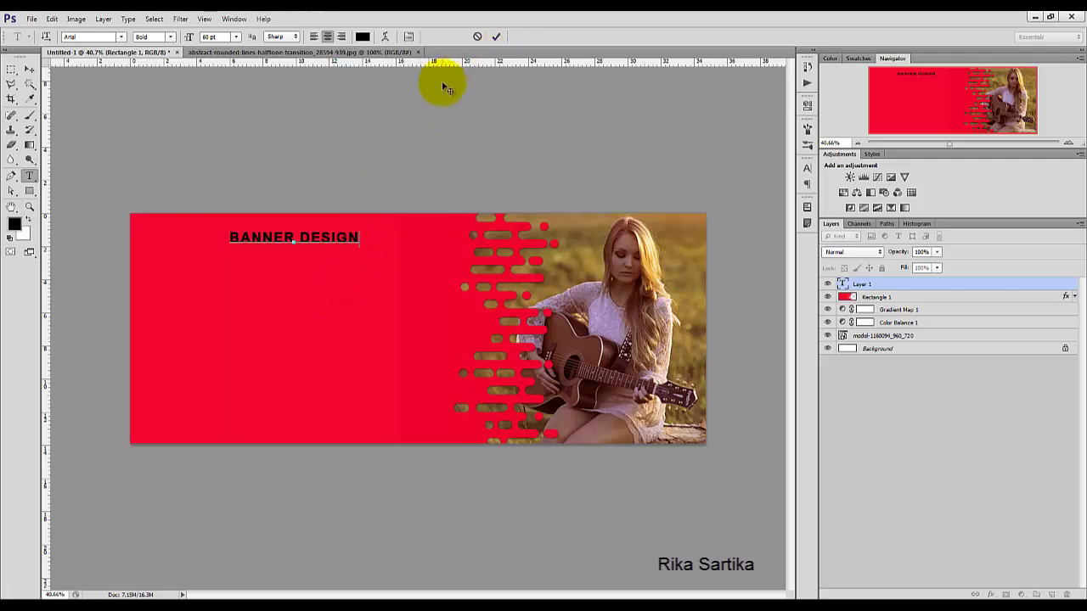
pyautogui.hotkey('ctrl', 'a')
pyautogui.click(363, 36)
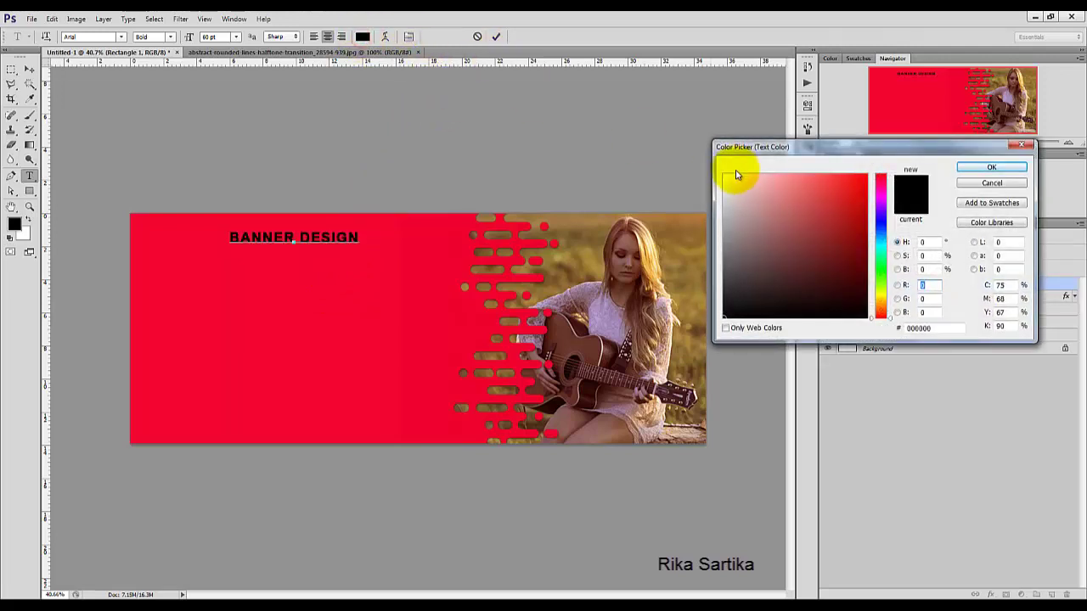
pyautogui.click(976, 168)
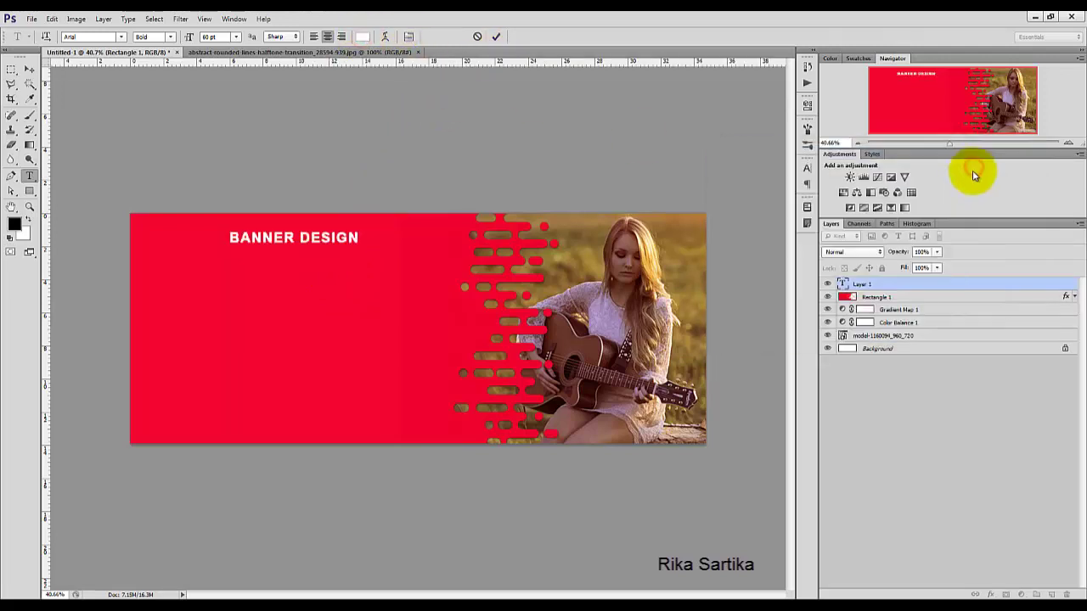
pyautogui.click(497, 37)
# Scale the title to about 190% with Free Transform and move it about 3.1 in left and 0.6 in down.
pyautogui.click(50, 18)
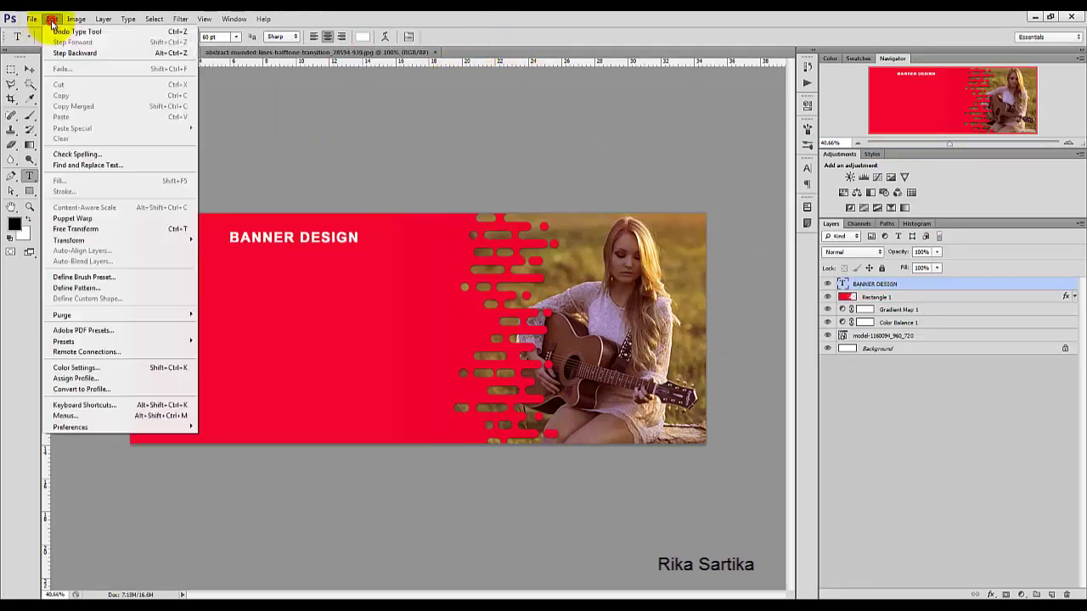
pyautogui.click(141, 232)
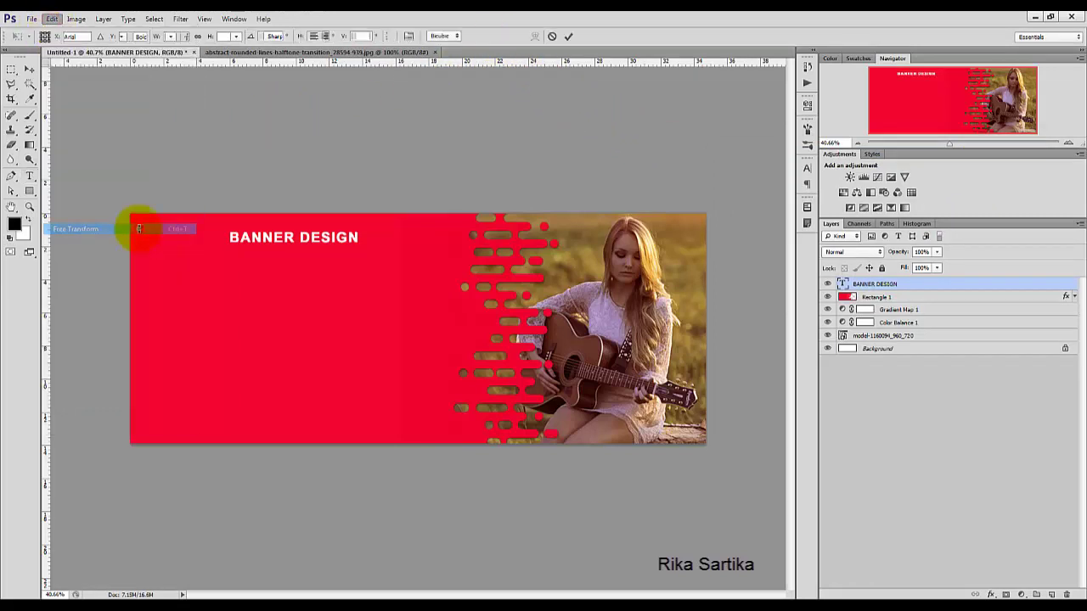
pyautogui.moveTo(361, 246); pyautogui.dragTo(479, 299)
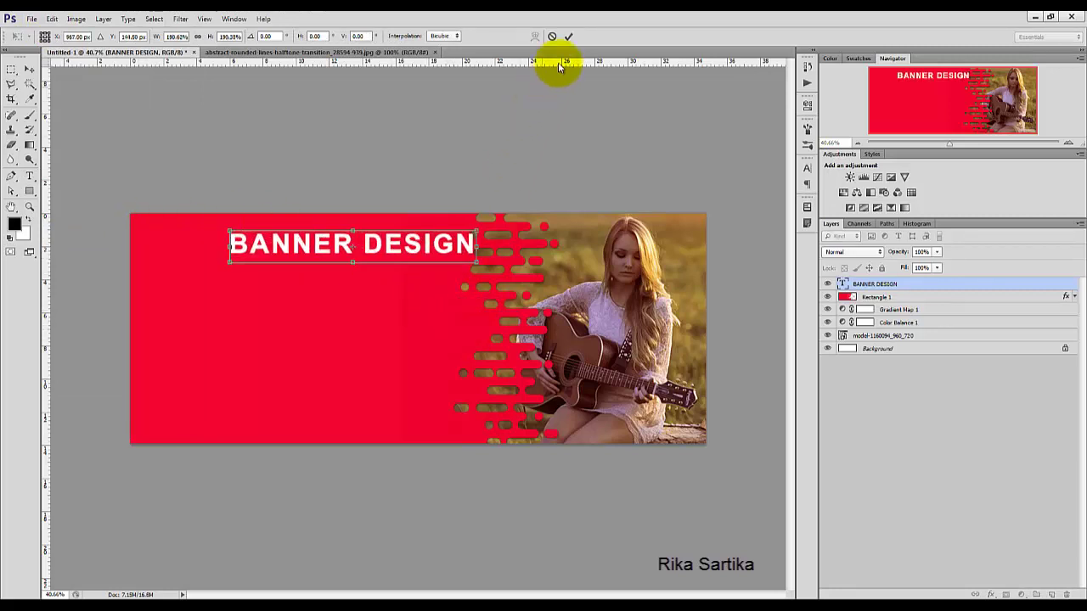
pyautogui.click(568, 37)
pyautogui.click(29, 69)
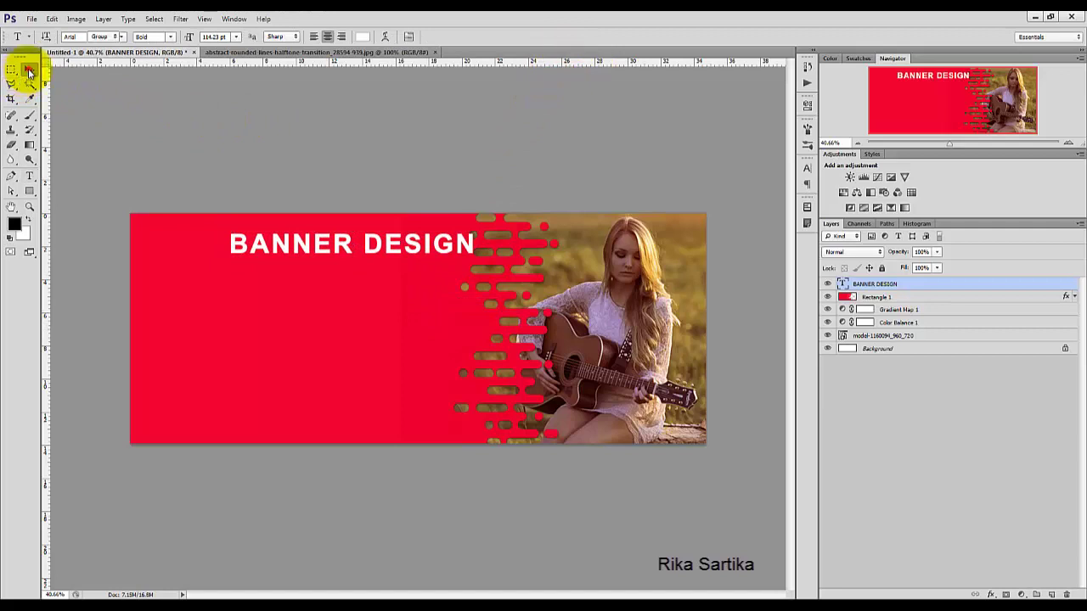
pyautogui.moveTo(328, 245); pyautogui.dragTo(279, 257)
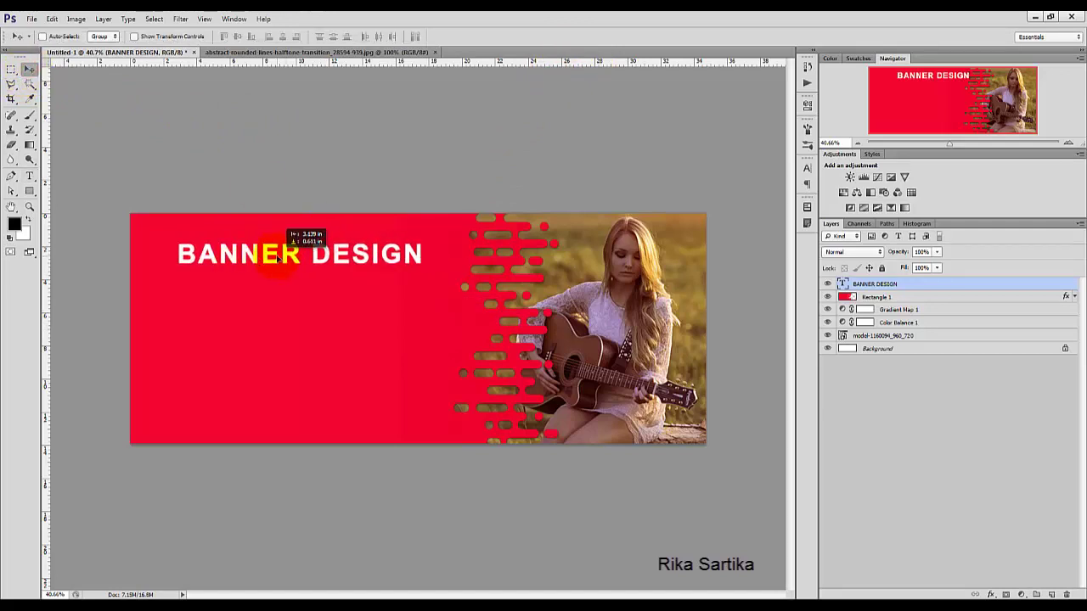
# Add a paragraph text box below the title, matching its width, with the Lorem Ipsum dummy text ending "ever since the 1500s".
pyautogui.click(28, 176)
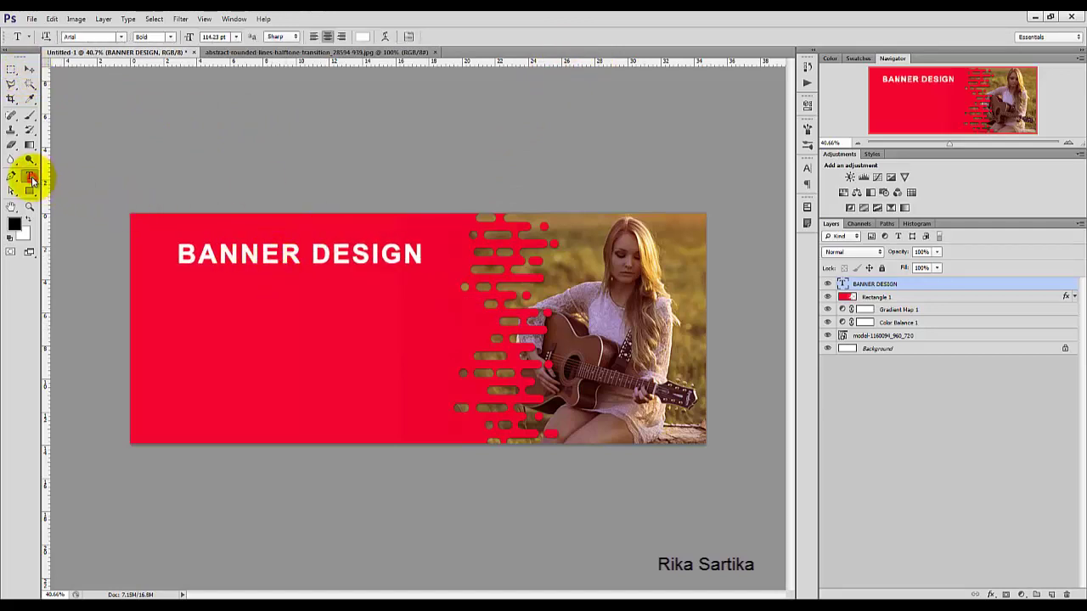
pyautogui.moveTo(180, 279); pyautogui.dragTo(421, 331)
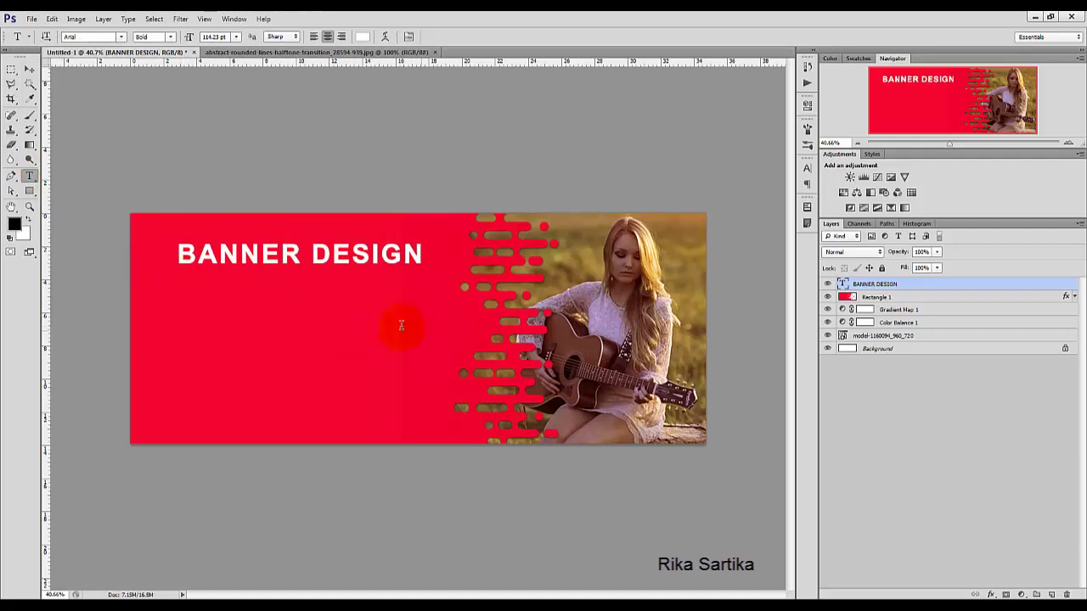
pyautogui.write('Lorem Ipsum is simply dummy text of the printing and typesetting industry. Lorem Ipsum has')
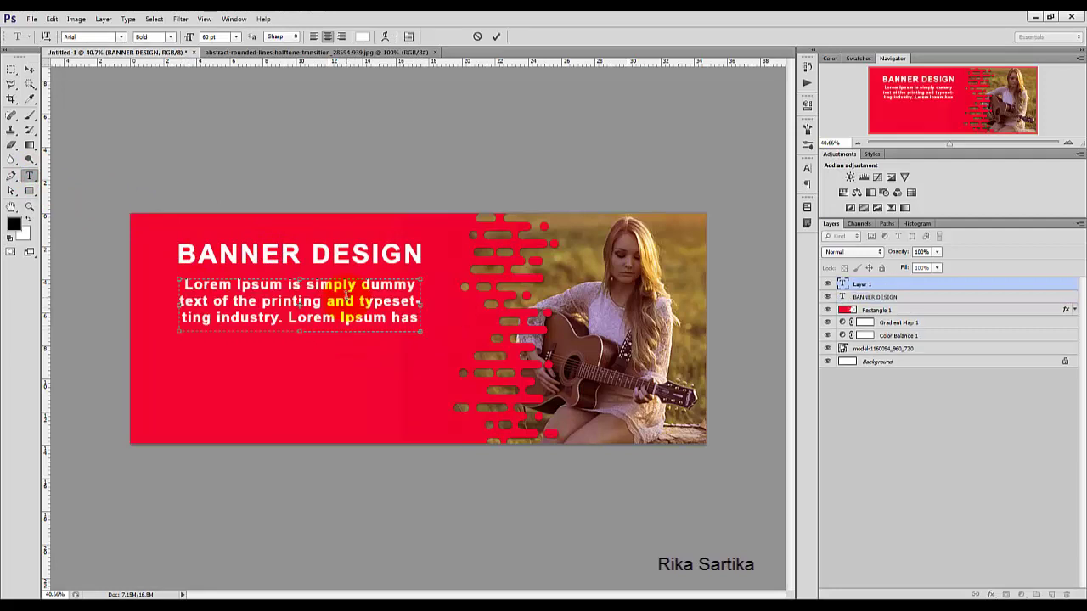
# Format the whole Lorem Ipsum paragraph as Arial Regular, 36 pt, right-aligned, and commit the text.
pyautogui.hotkey('ctrl', 'a')
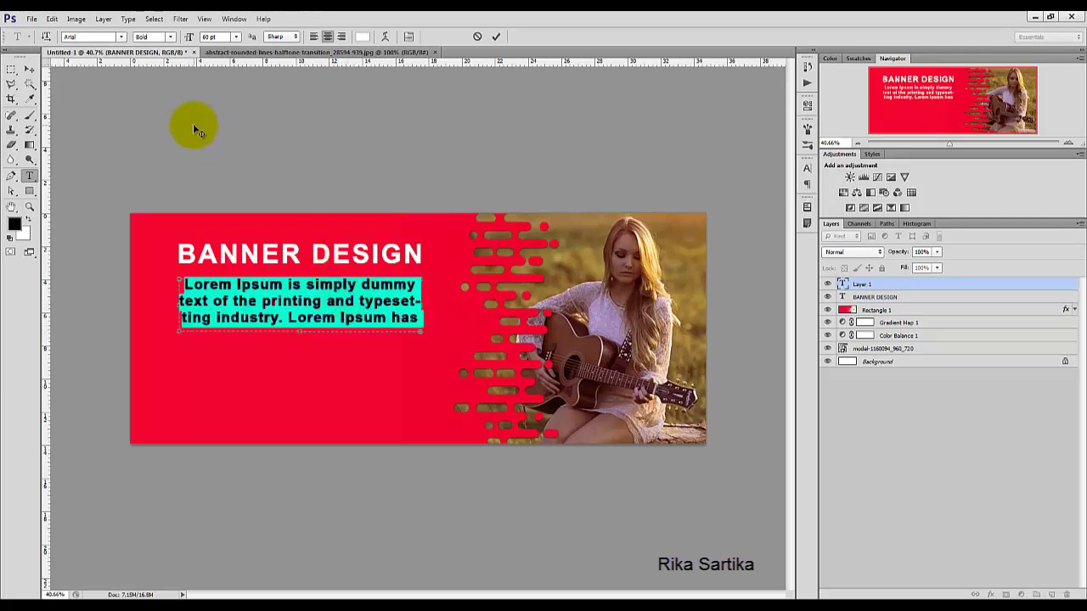
pyautogui.click(170, 36)
pyautogui.click(162, 57)
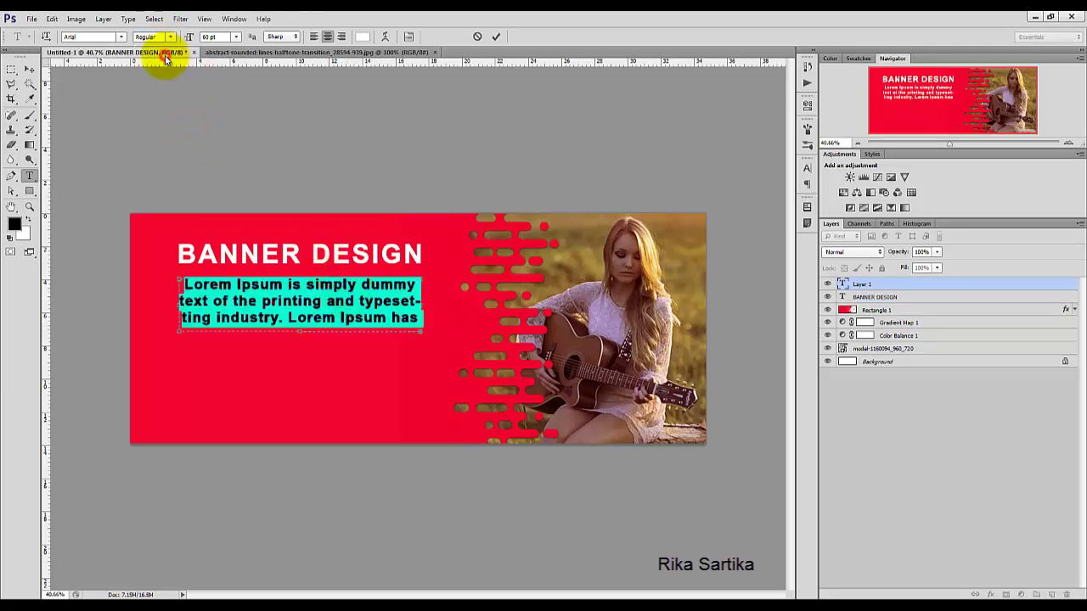
pyautogui.click(236, 37)
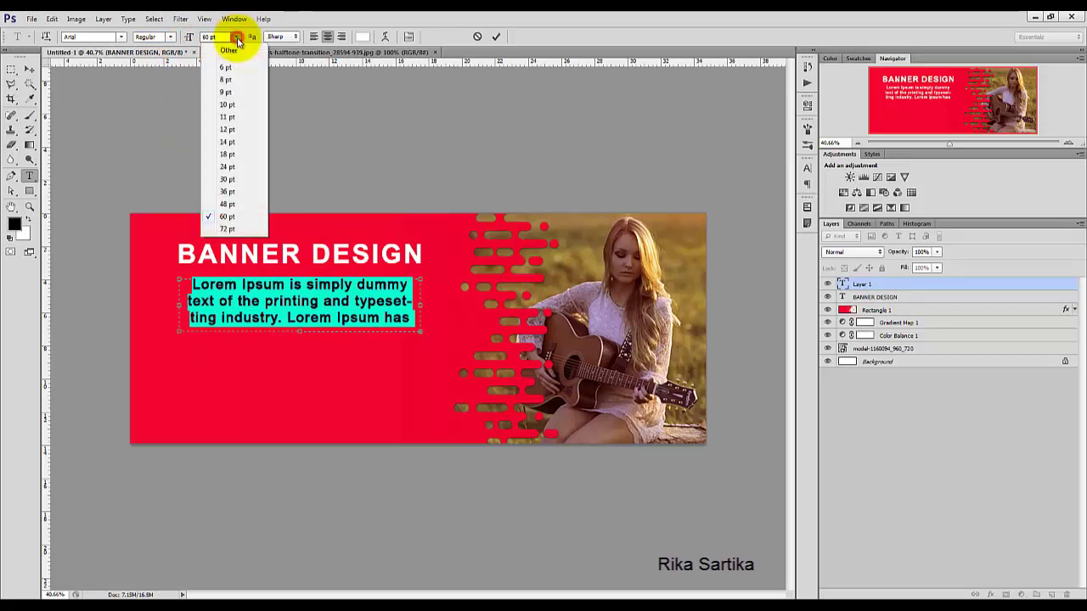
pyautogui.click(242, 192)
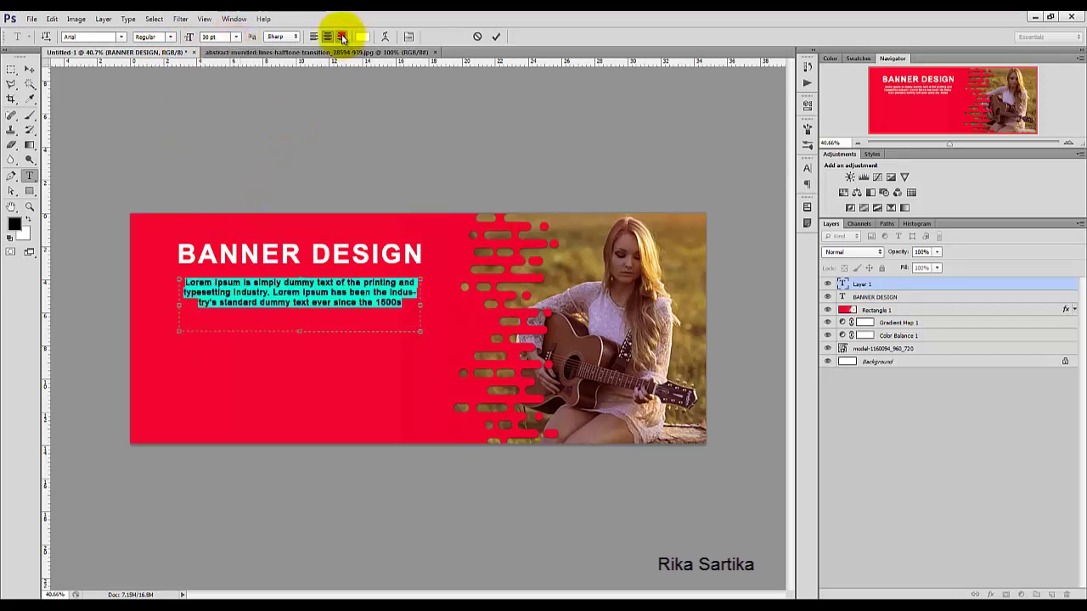
pyautogui.click(341, 38)
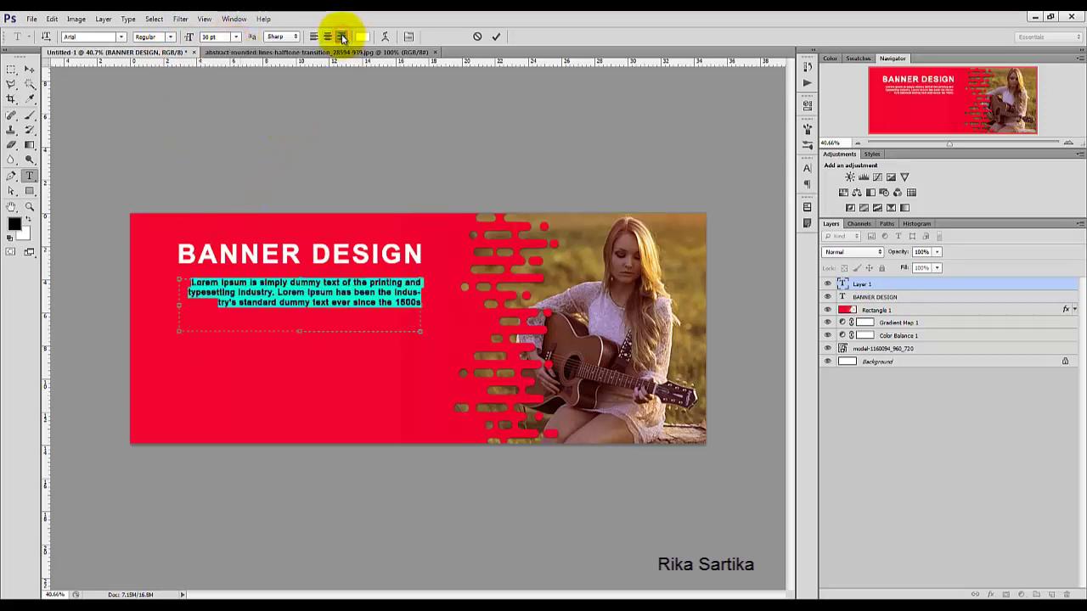
pyautogui.click(496, 36)
# Nudge the Lorem Ipsum paragraph slightly upward, closer to the title.
pyautogui.click(29, 70)
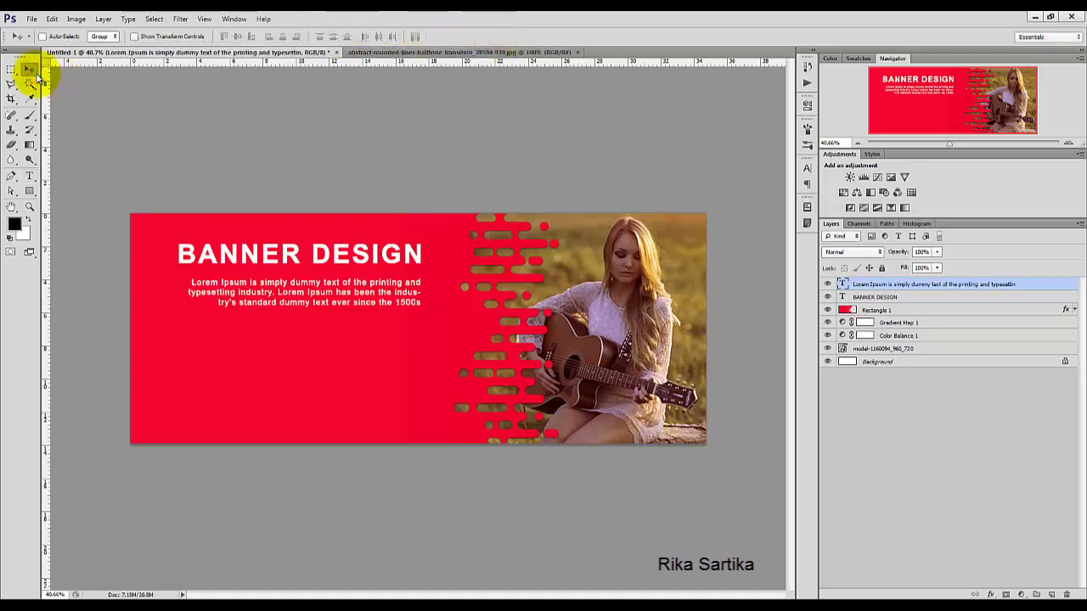
pyautogui.press('Up')
pyautogui.press('Up')
pyautogui.press('Up')
pyautogui.press('Up')
pyautogui.press('Up')
pyautogui.press('Up')
pyautogui.press('Up')
pyautogui.press('Up')
pyautogui.press('Up')
pyautogui.press('Up')
pyautogui.press('Up')
pyautogui.press('Up')
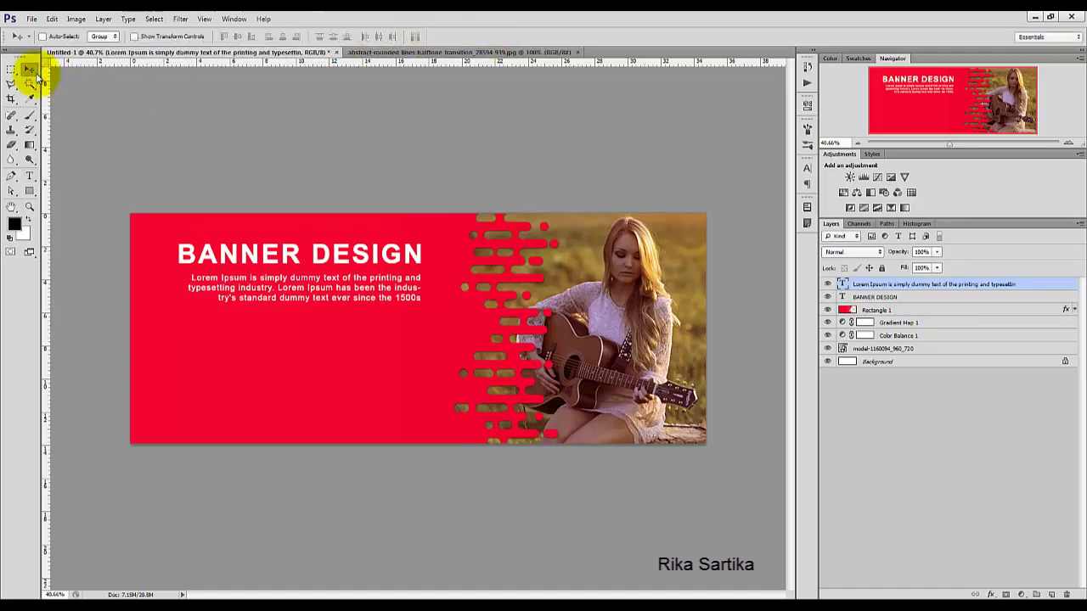
# Recolor only the word DESIGN in the title bright yellow (f3fb17) and commit the text.
pyautogui.click(28, 175)
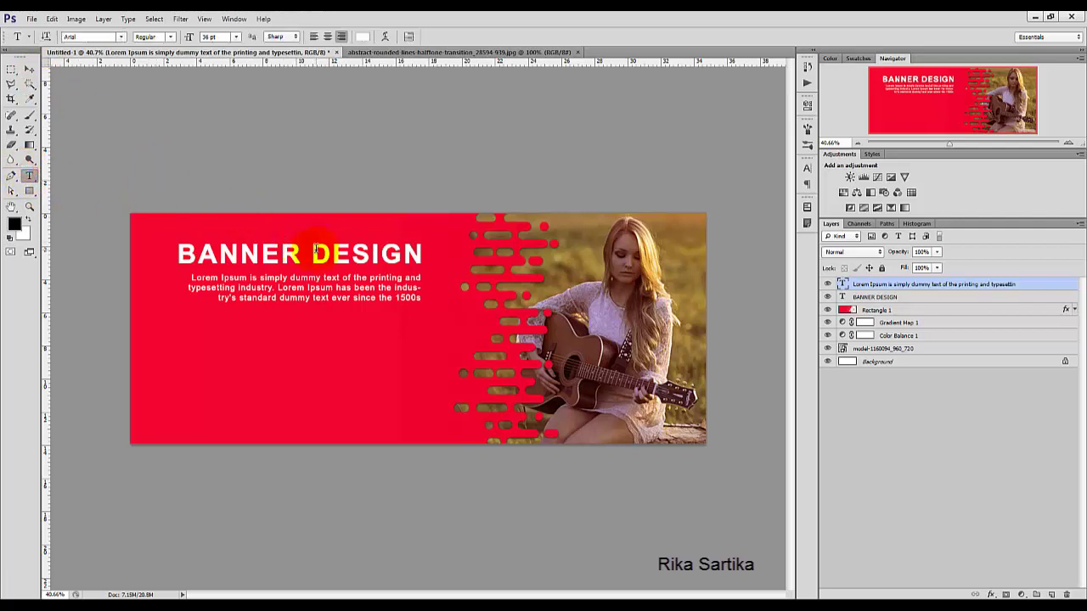
pyautogui.moveTo(314, 251); pyautogui.dragTo(426, 248)
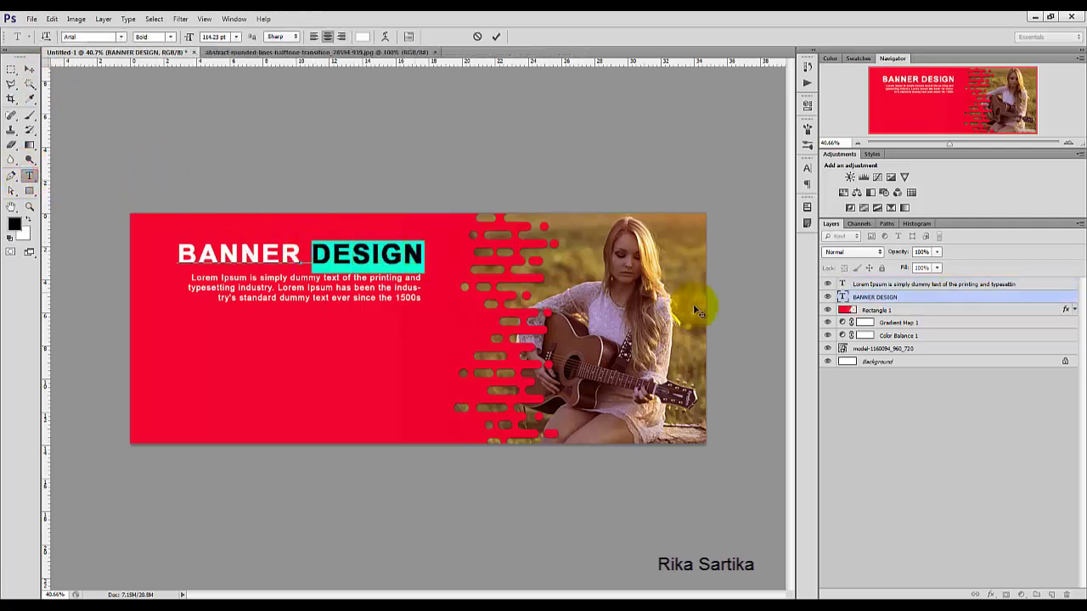
pyautogui.click(362, 37)
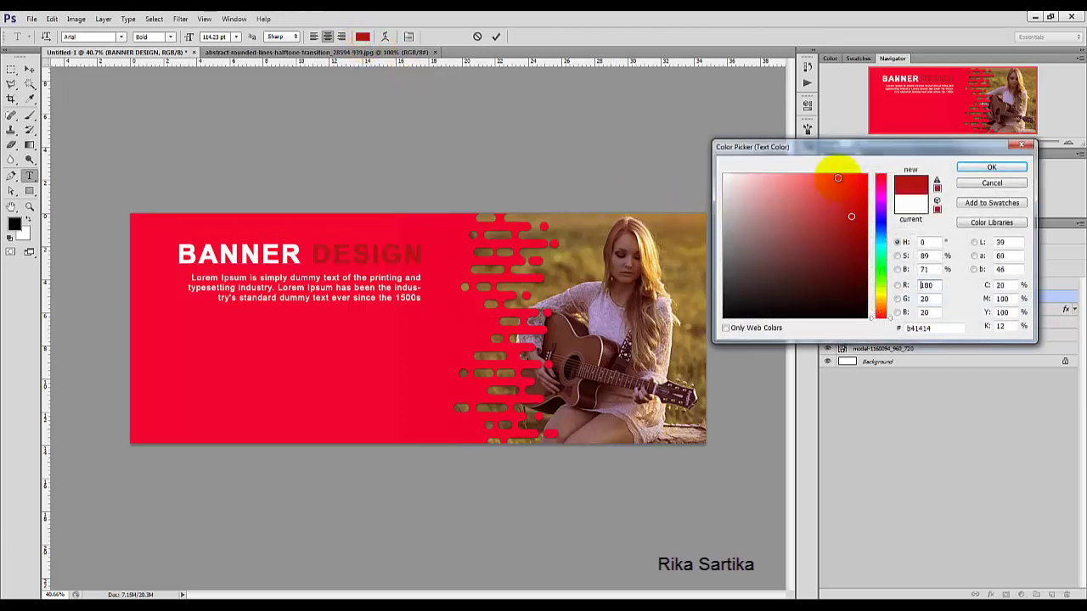
pyautogui.click(887, 308)
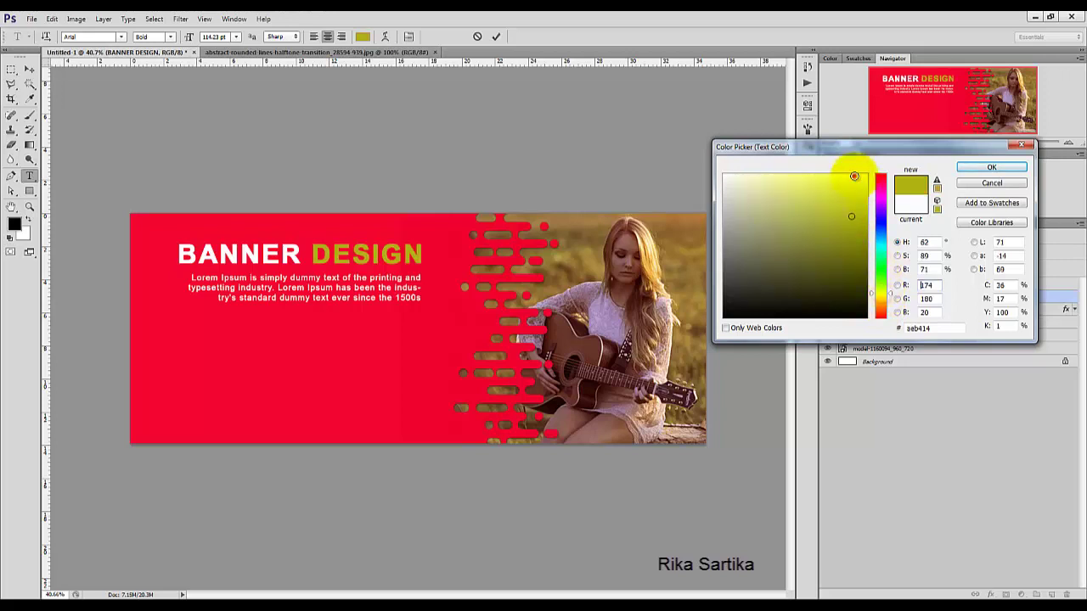
pyautogui.click(855, 176)
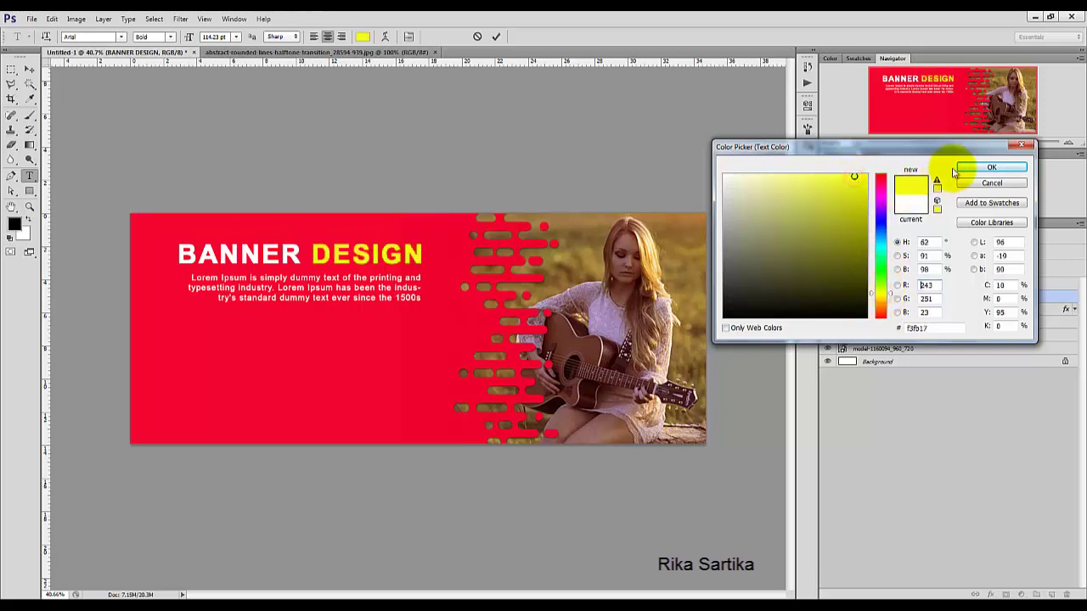
pyautogui.click(968, 167)
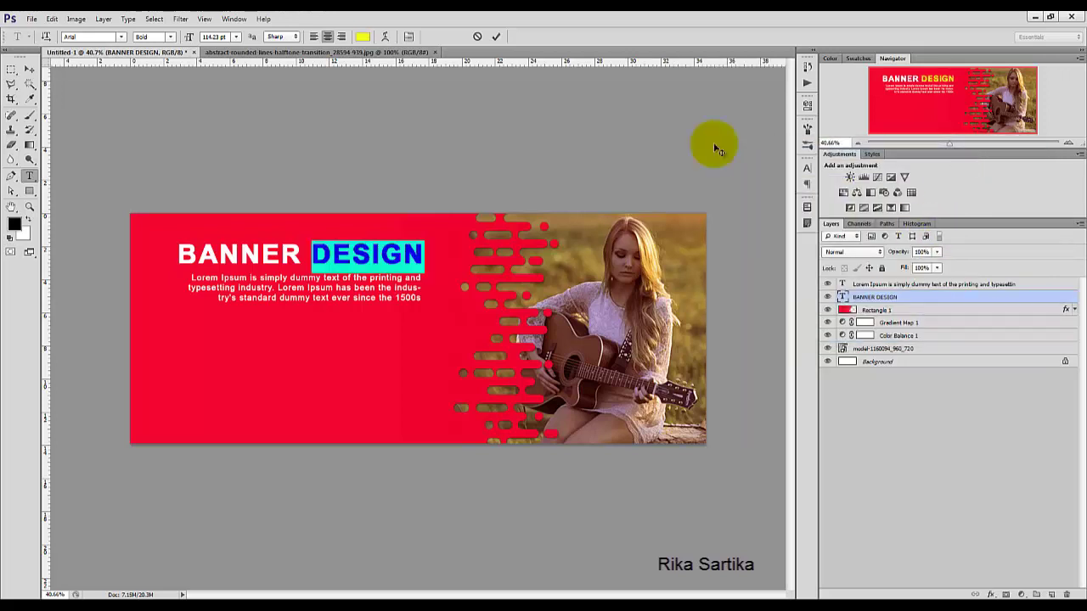
pyautogui.click(497, 38)
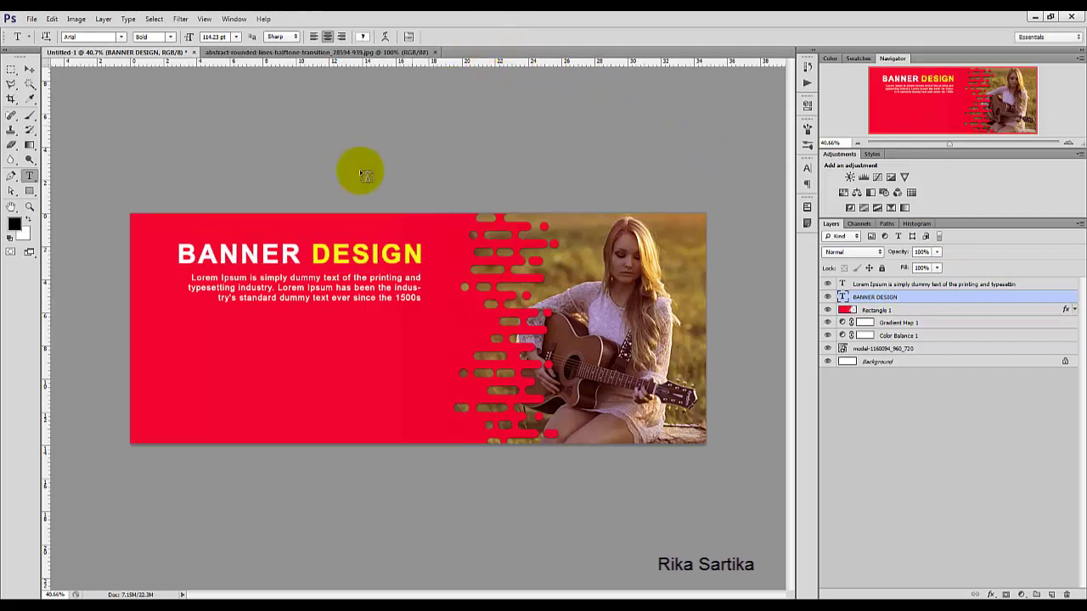
# Open the app-icon-set-flat_1325-488 image, compare it with the banner document and return to the icon set.
pyautogui.click(28, 71)
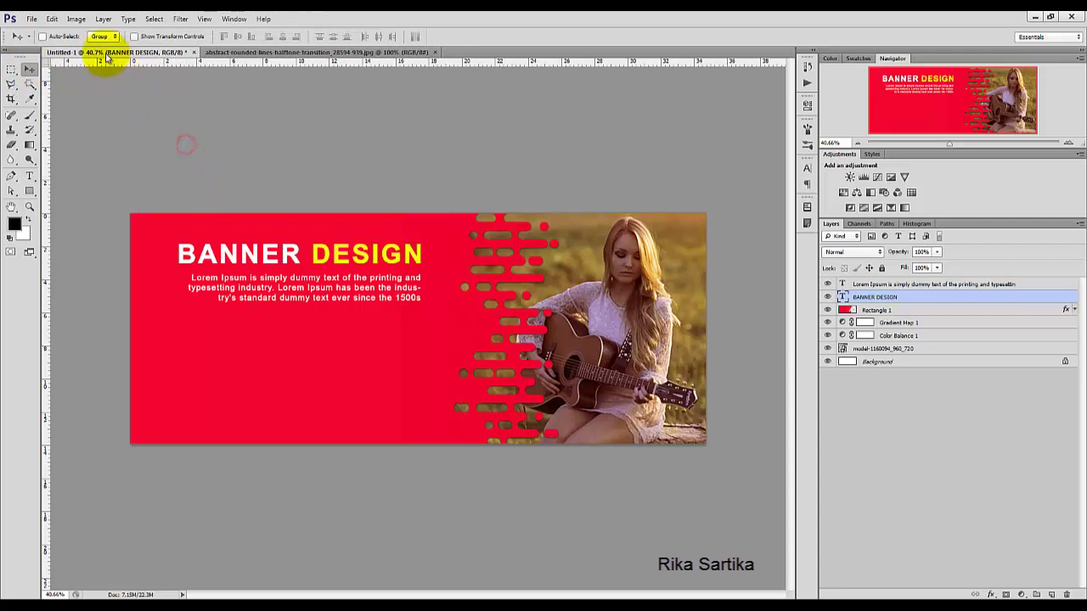
pyautogui.click(31, 19)
pyautogui.click(43, 43)
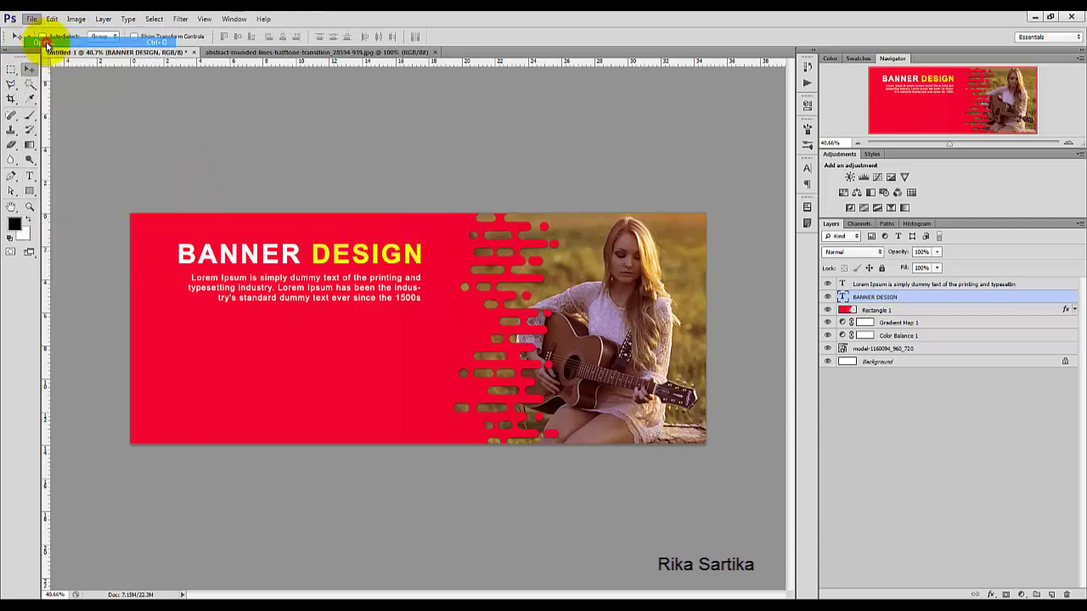
pyautogui.click(545, 160)
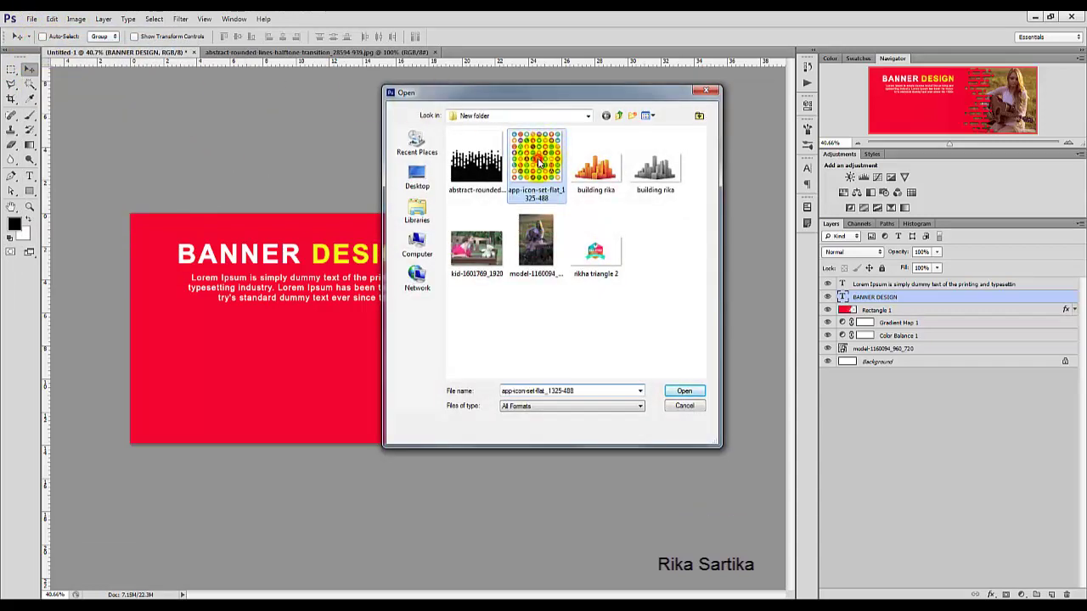
pyautogui.click(684, 391)
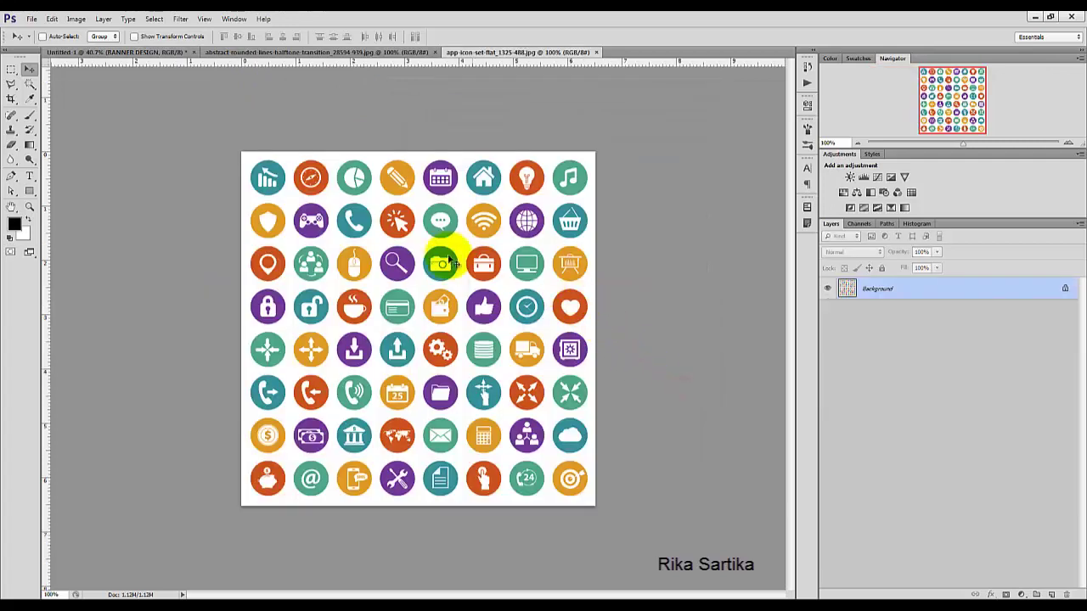
pyautogui.click(166, 53)
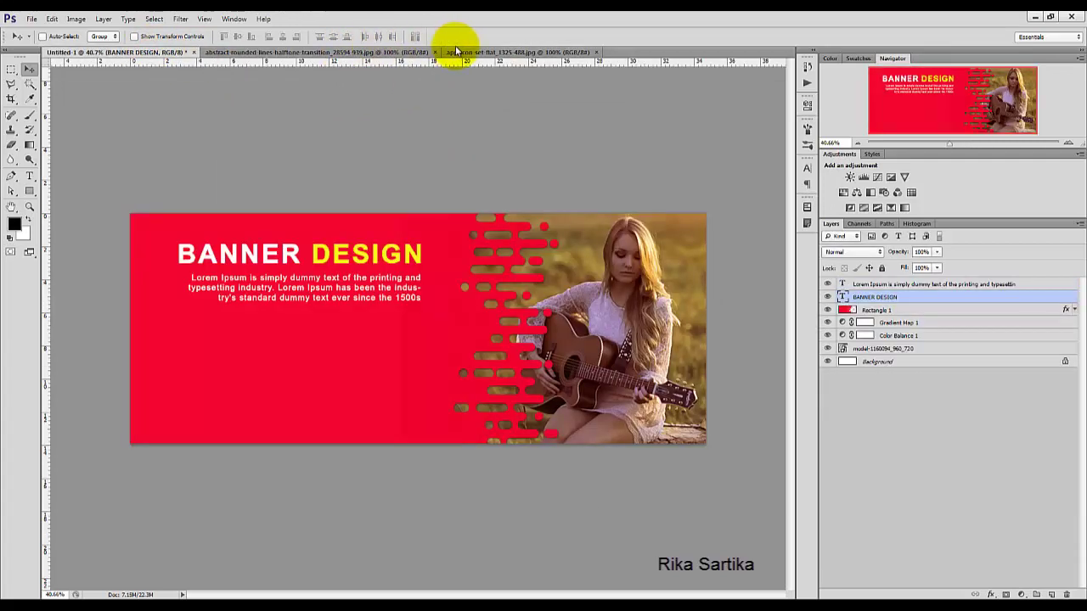
pyautogui.click(476, 53)
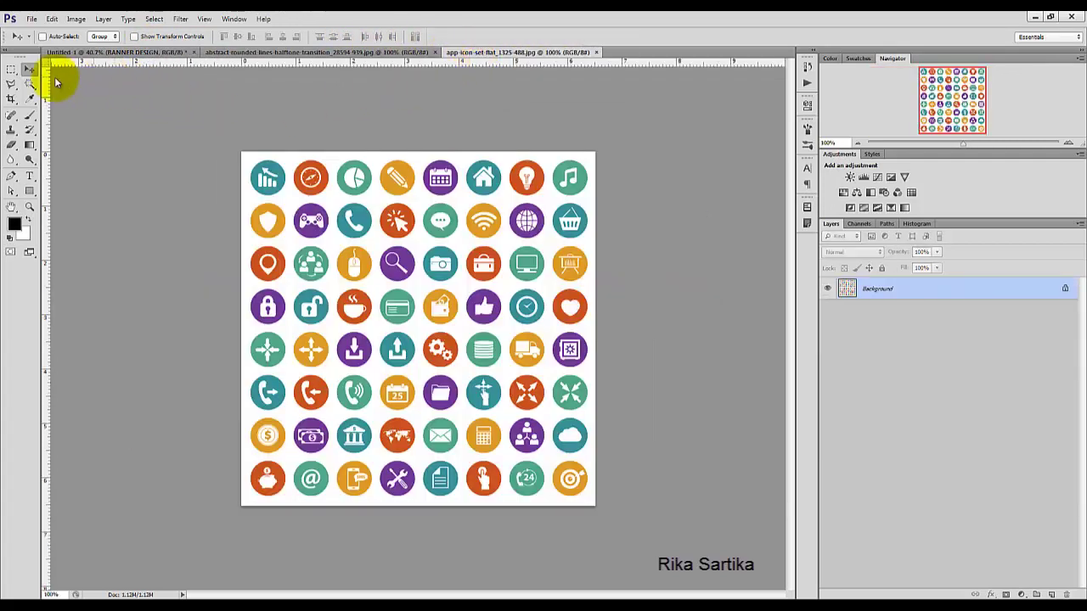
# Select the purple globe icon with the Rectangular Marquee tool and copy it.
pyautogui.click(11, 68)
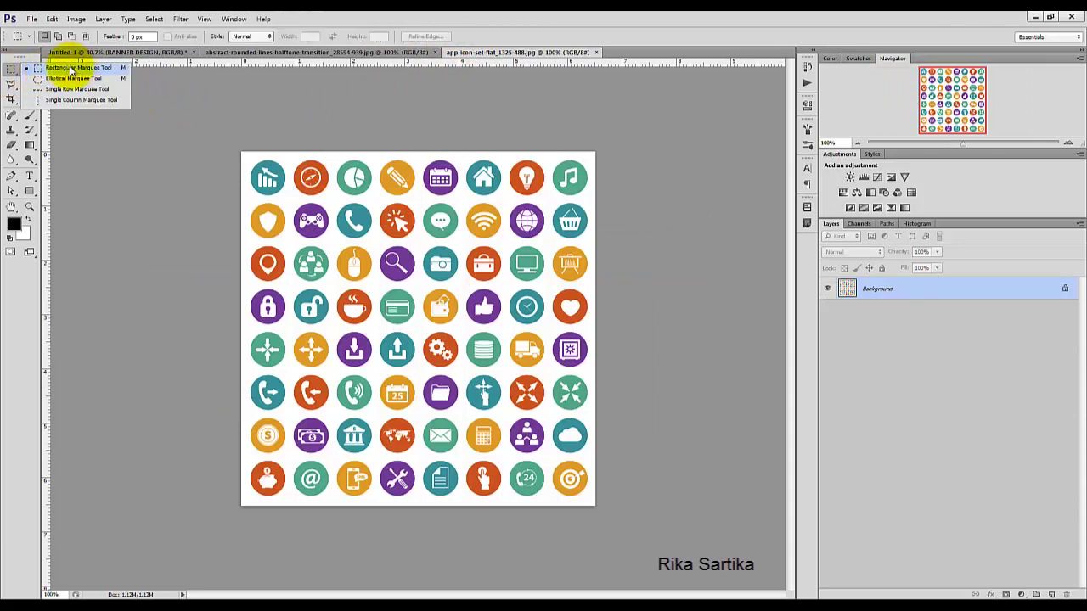
pyautogui.click(85, 70)
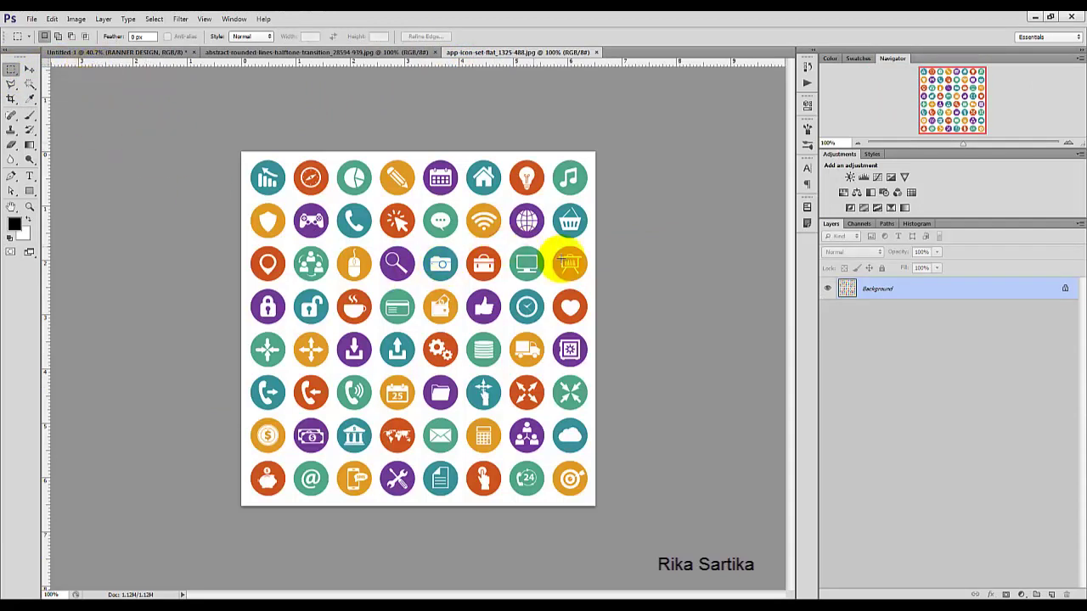
pyautogui.moveTo(508, 202); pyautogui.dragTo(547, 242)
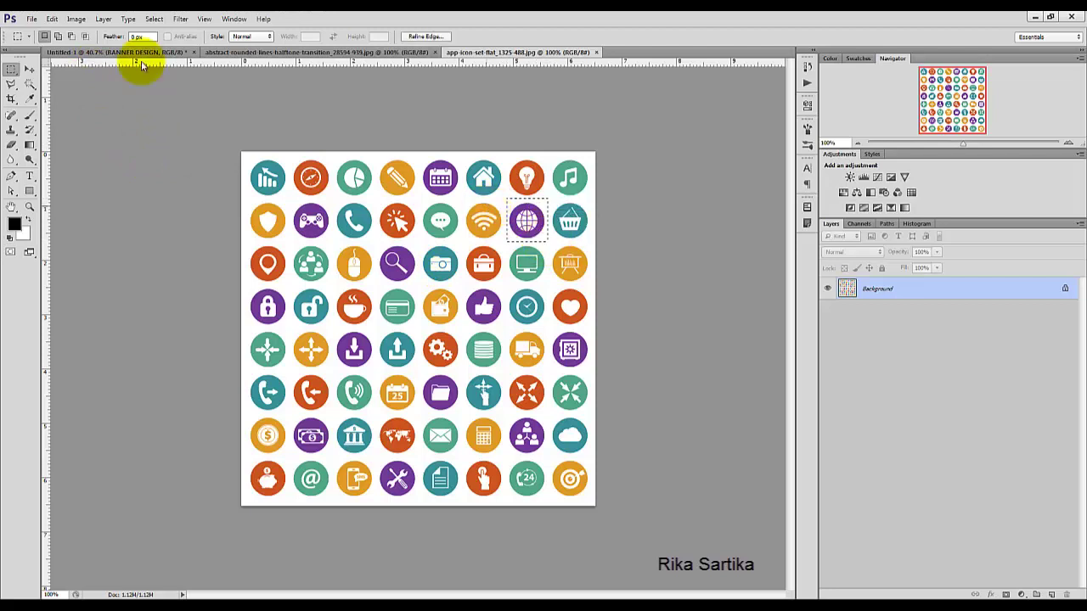
pyautogui.click(52, 18)
pyautogui.click(73, 95)
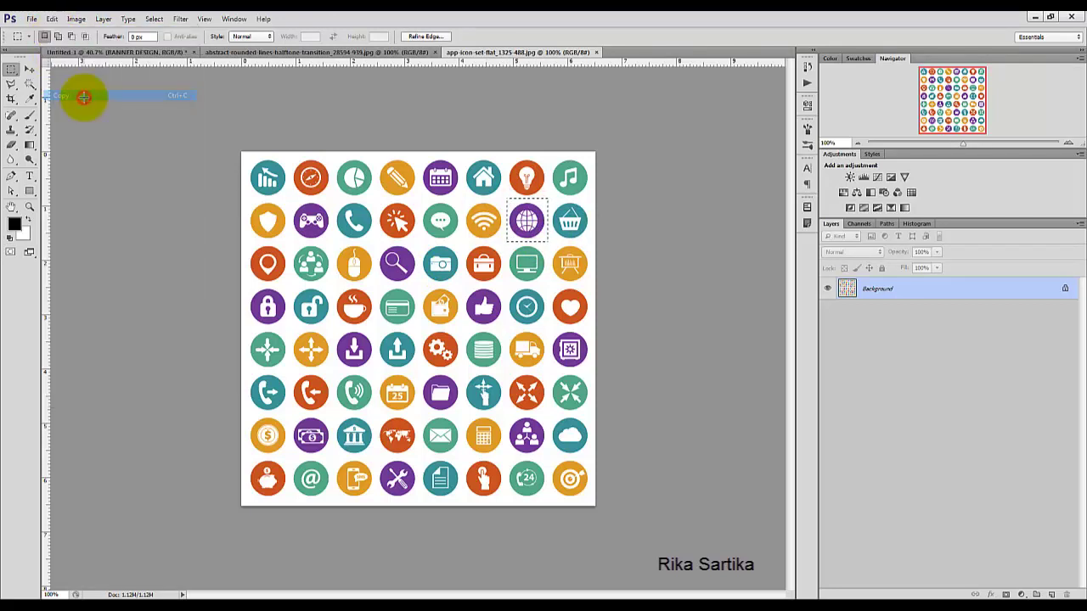
# Paste the globe icon into the Untitled-1 banner document and enlarge it to about 177%.
pyautogui.click(117, 52)
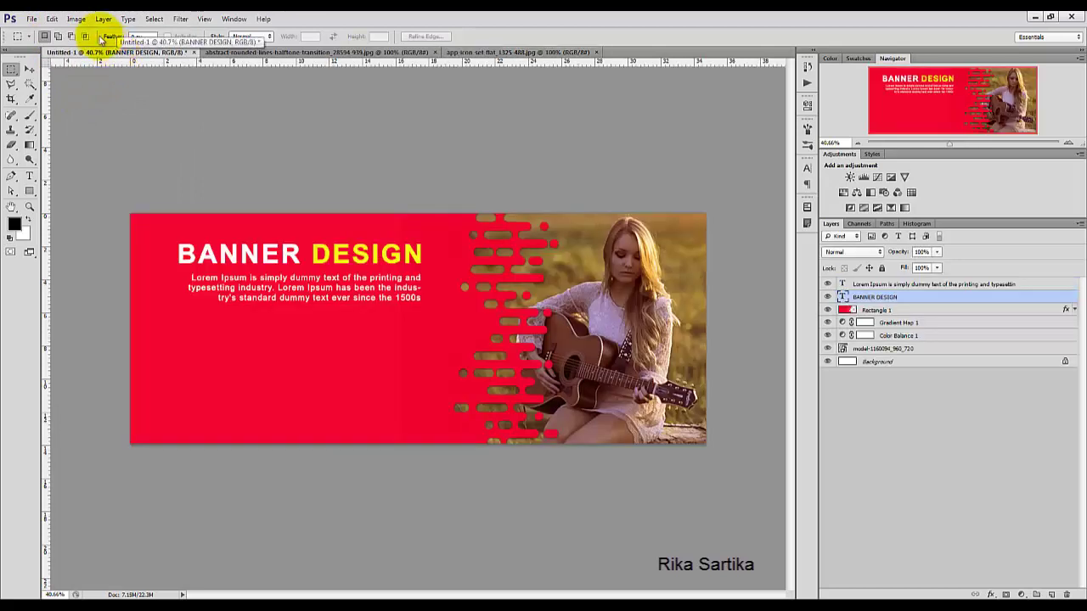
pyautogui.click(52, 19)
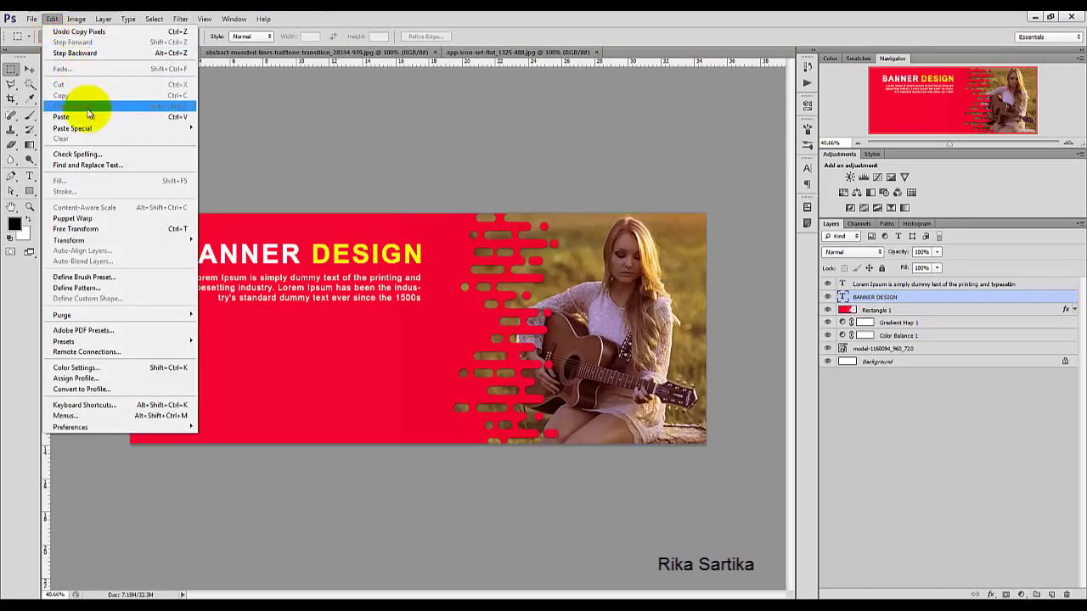
pyautogui.click(94, 116)
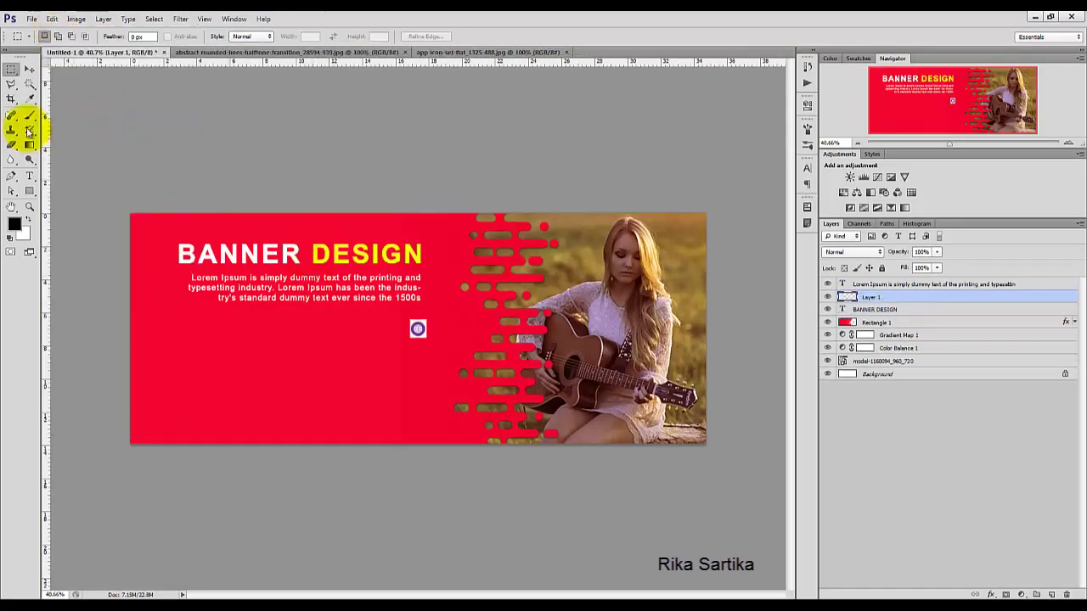
pyautogui.hotkey('ctrl', 't')
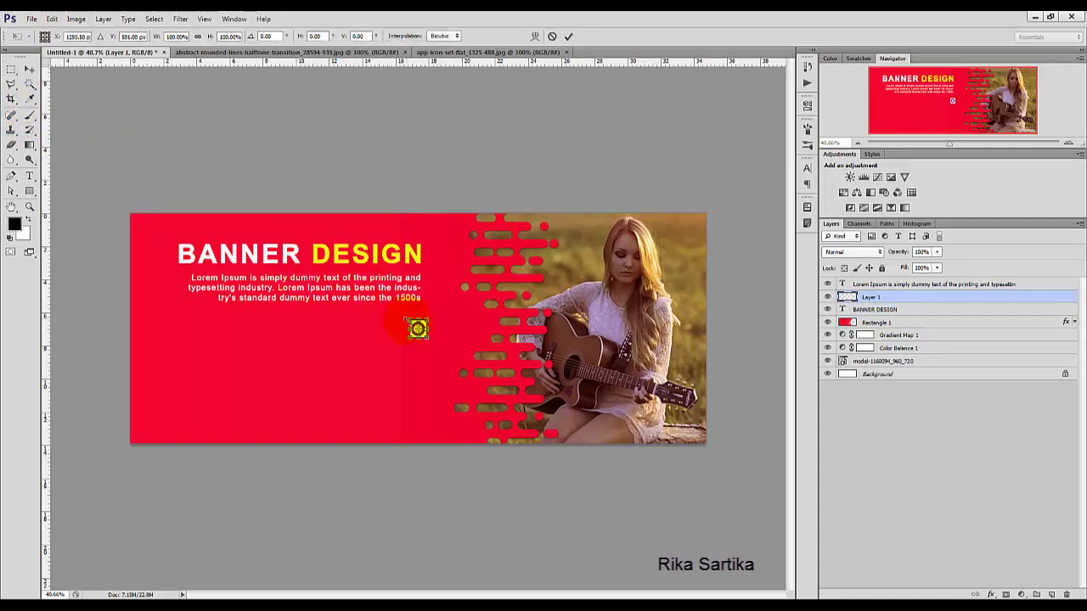
pyautogui.moveTo(408, 321); pyautogui.dragTo(397, 304)
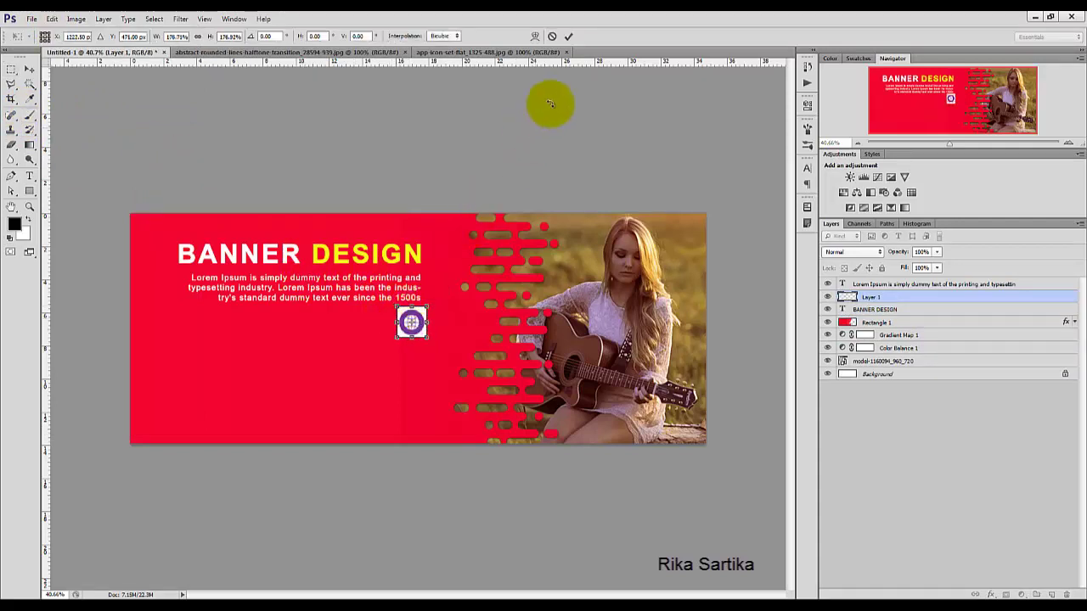
pyautogui.click(568, 38)
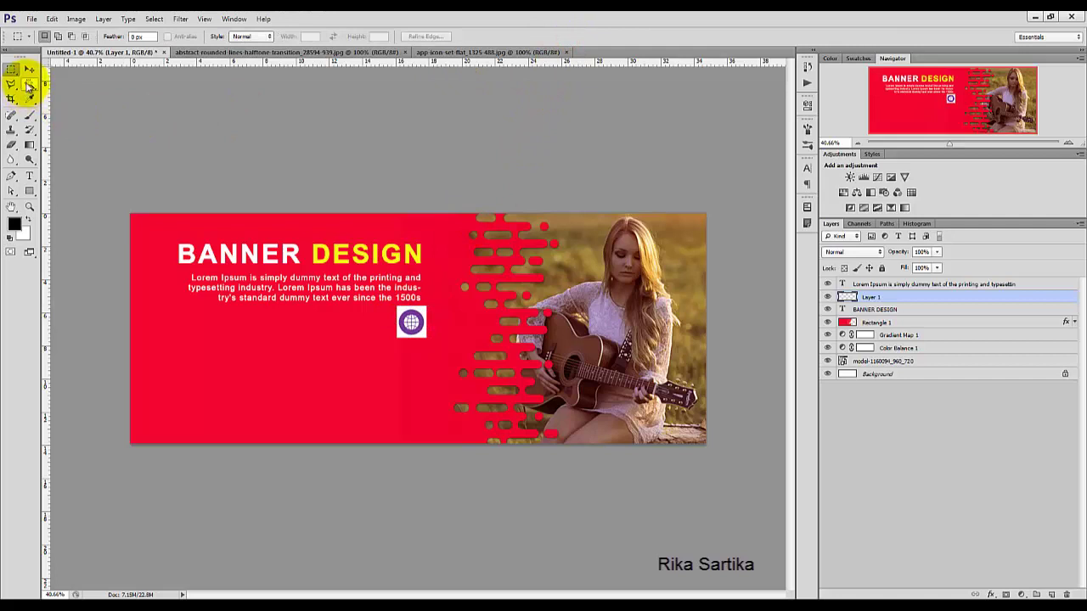
# Remove the globe icon's white background with the Magic Wand and move the icon below the left part of the paragraph.
pyautogui.moveTo(30, 83); pyautogui.dragTo(56, 86)
pyautogui.click(99, 96)
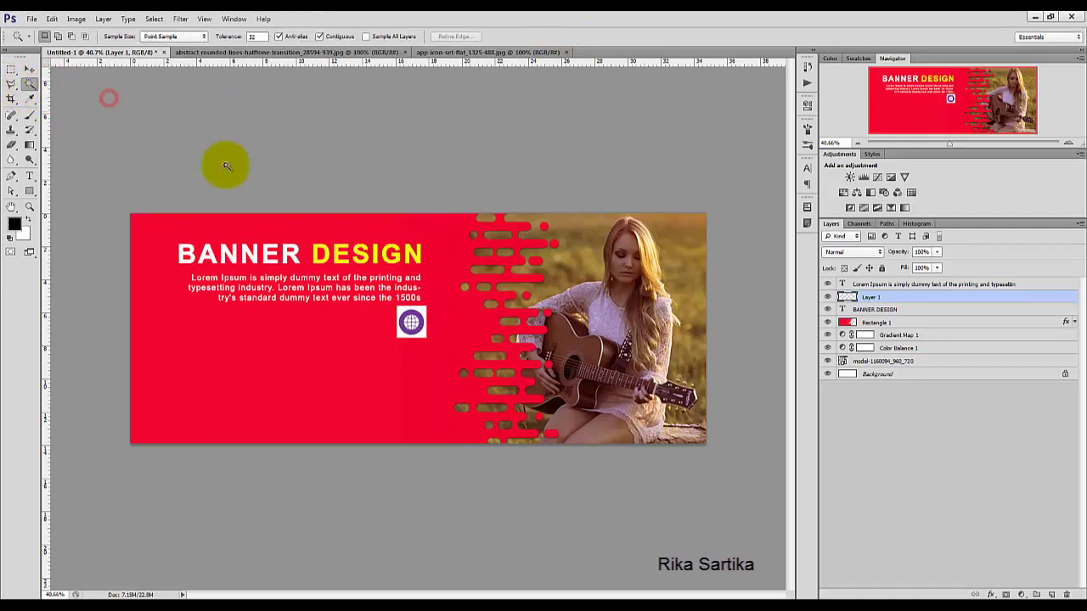
pyautogui.click(417, 312)
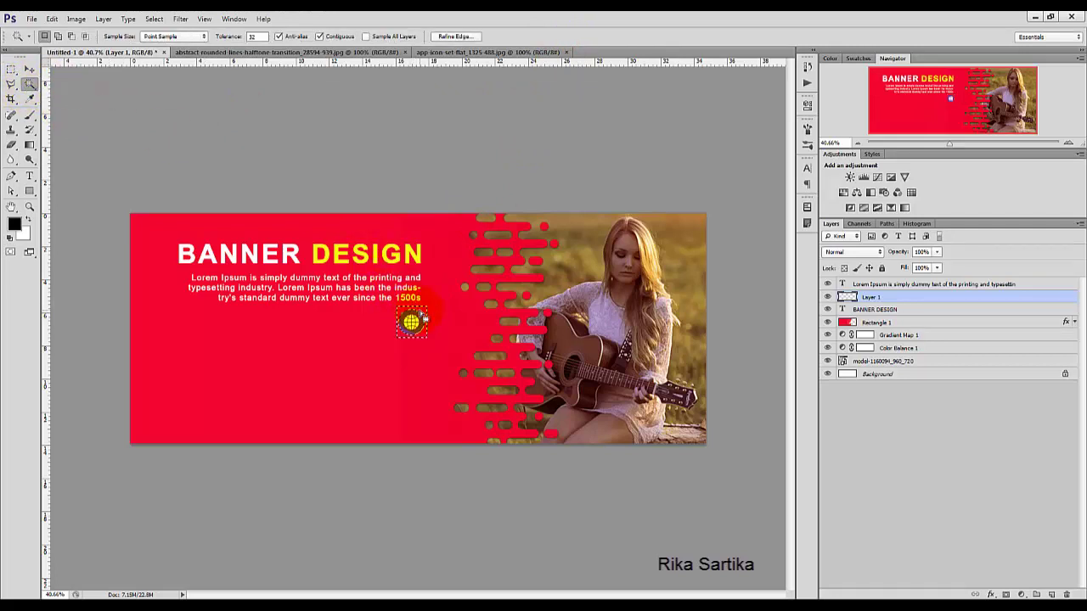
pyautogui.click(29, 69)
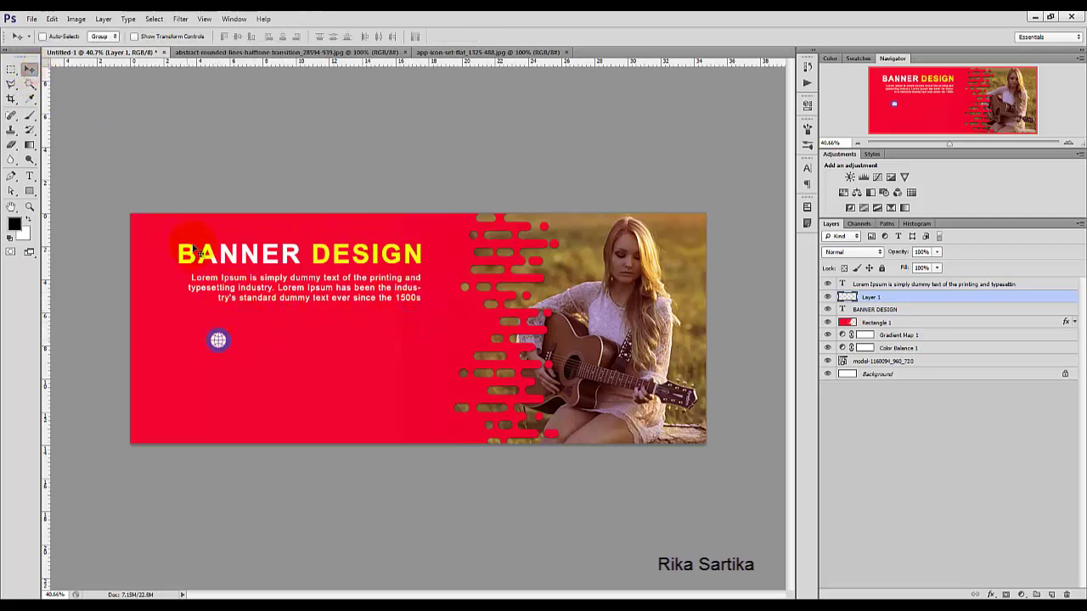
# Select the teal house icon in the icon set with the Rectangular Marquee tool and copy it.
pyautogui.click(458, 52)
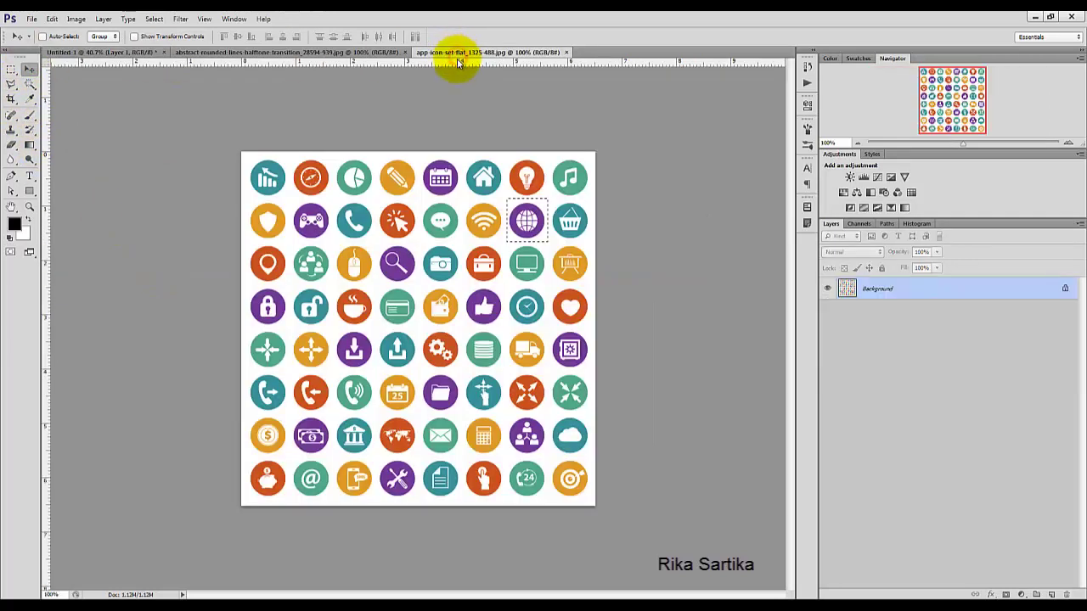
pyautogui.click(12, 72)
pyautogui.click(487, 279)
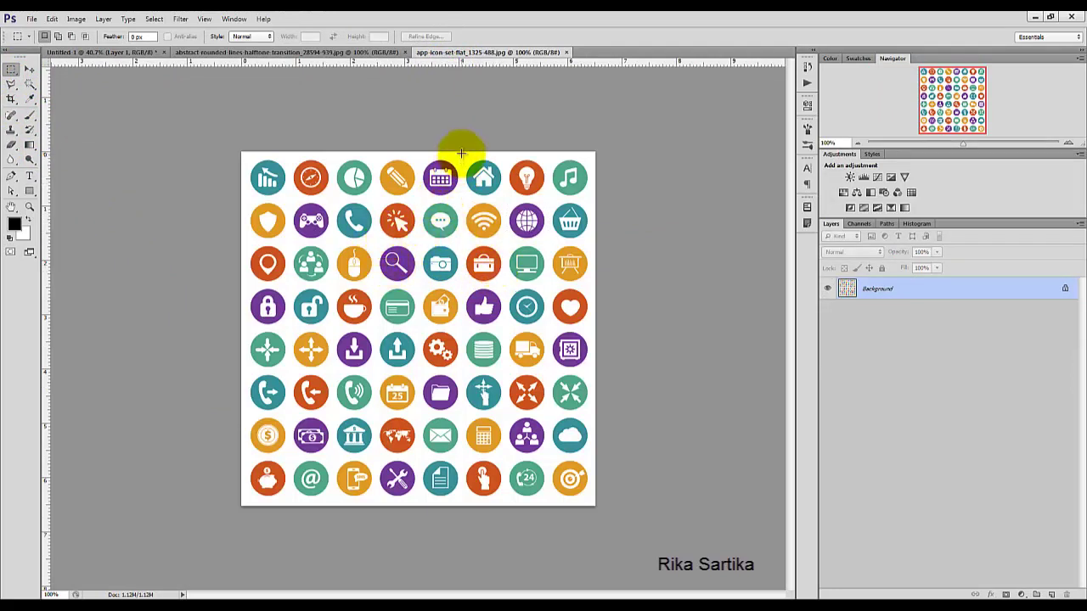
pyautogui.moveTo(461, 154); pyautogui.dragTo(505, 200)
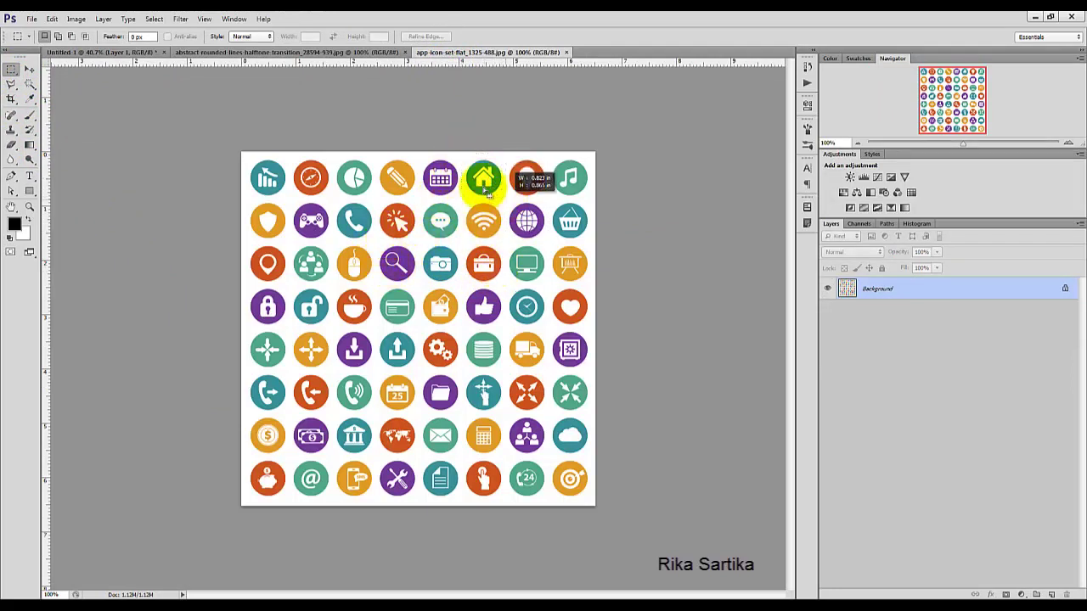
pyautogui.click(52, 19)
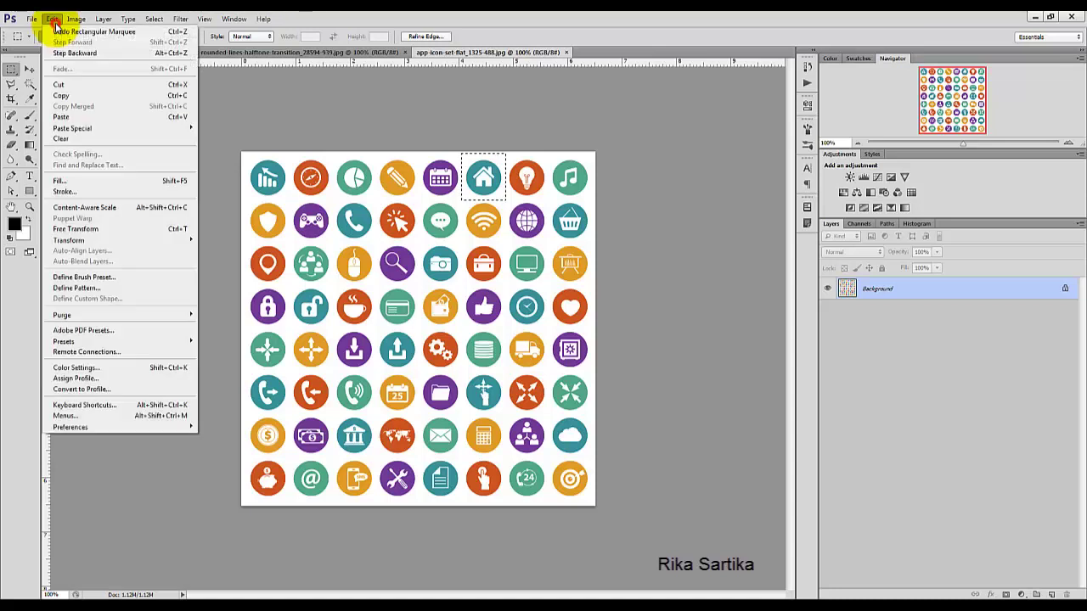
pyautogui.click(70, 96)
# Paste the house icon into the banner document and remove its white background with the Magic Wand.
pyautogui.click(97, 54)
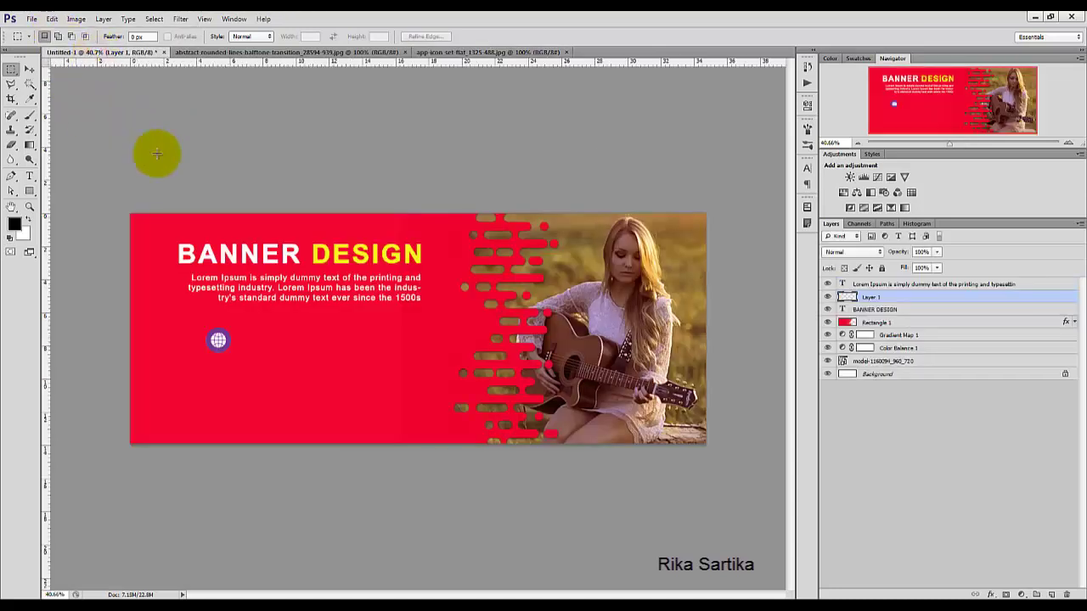
pyautogui.click(51, 19)
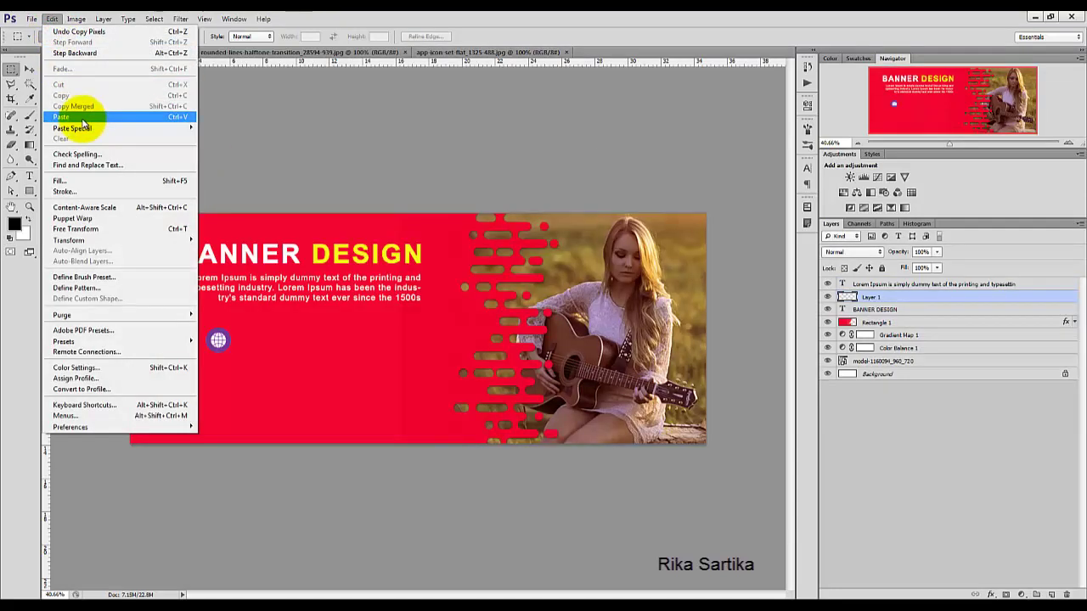
pyautogui.click(80, 116)
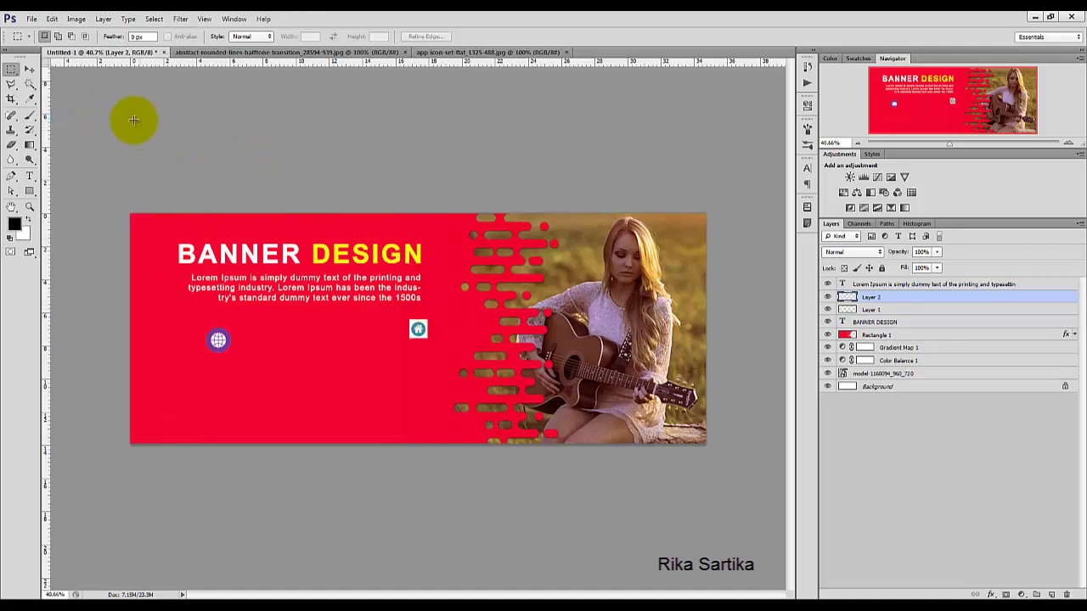
pyautogui.click(29, 83)
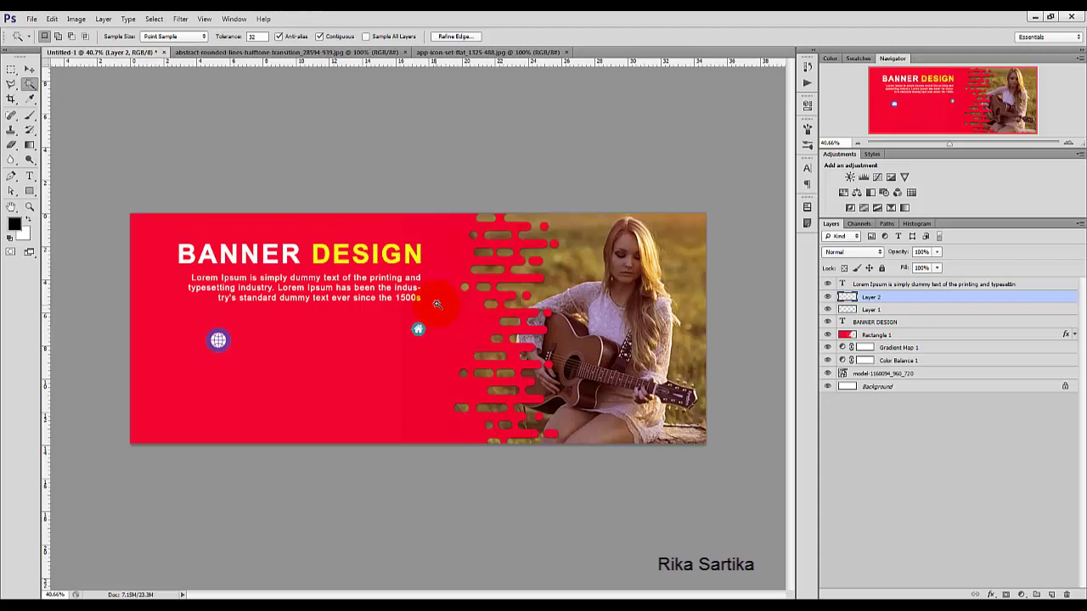
# Enlarge the house icon to about 171% with Free Transform.
pyautogui.hotkey('ctrl', 't')
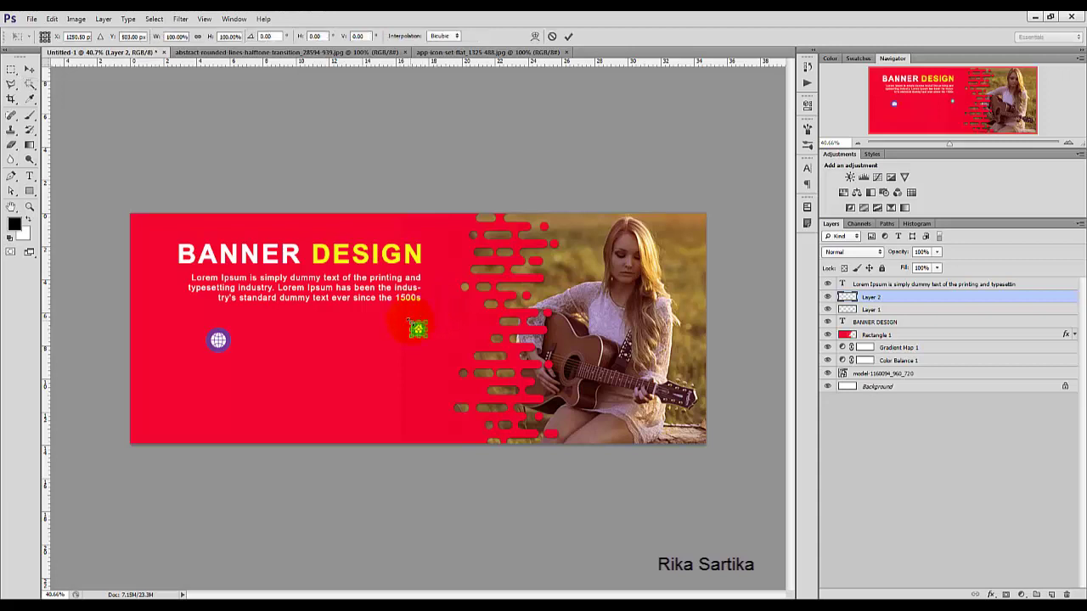
pyautogui.moveTo(412, 325); pyautogui.dragTo(400, 311)
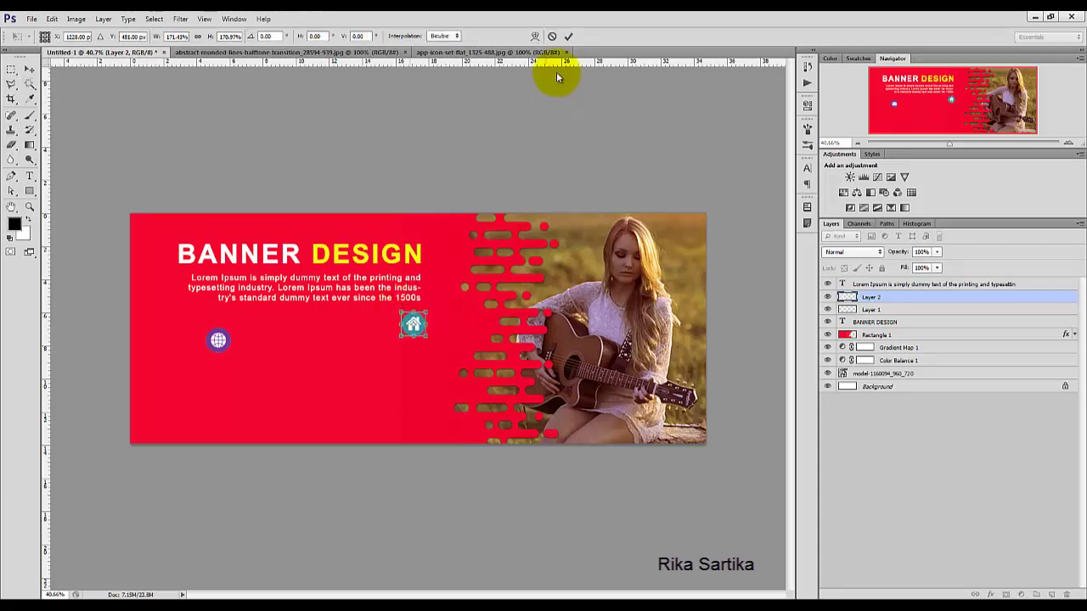
pyautogui.click(568, 37)
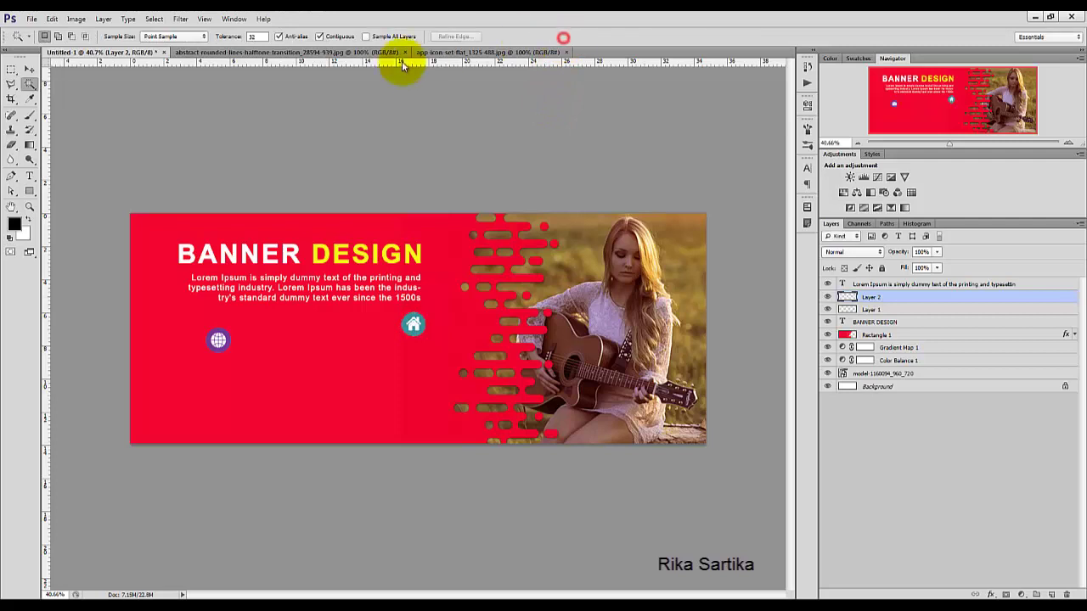
# Move the house icon to the right of the globe, level with it, and enlarge it to about 109%.
pyautogui.click(29, 69)
pyautogui.moveTo(324, 332); pyautogui.dragTo(300, 337)
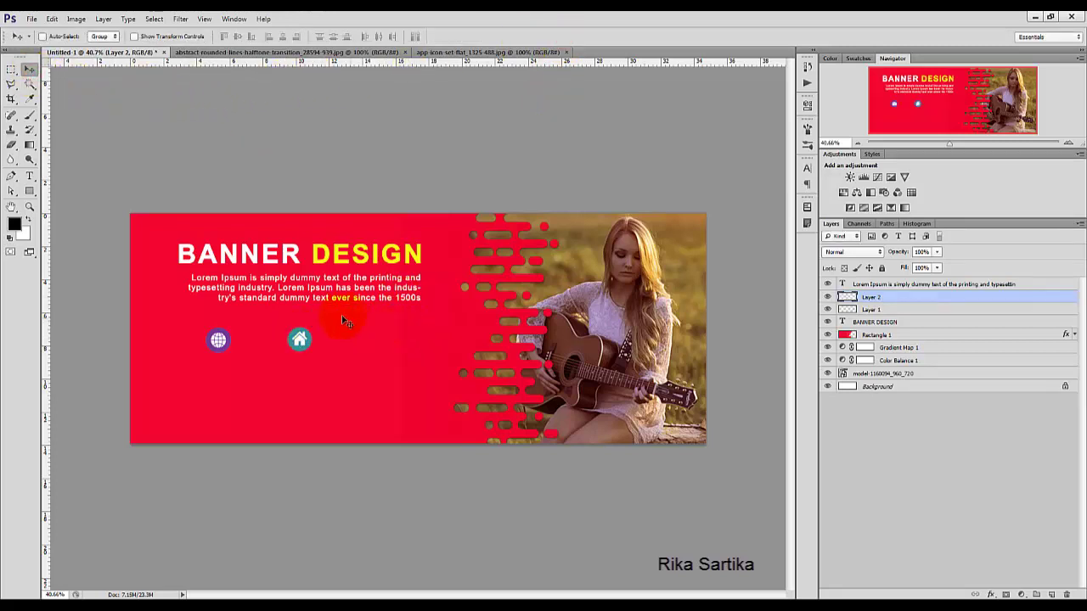
pyautogui.hotkey('ctrl', 't')
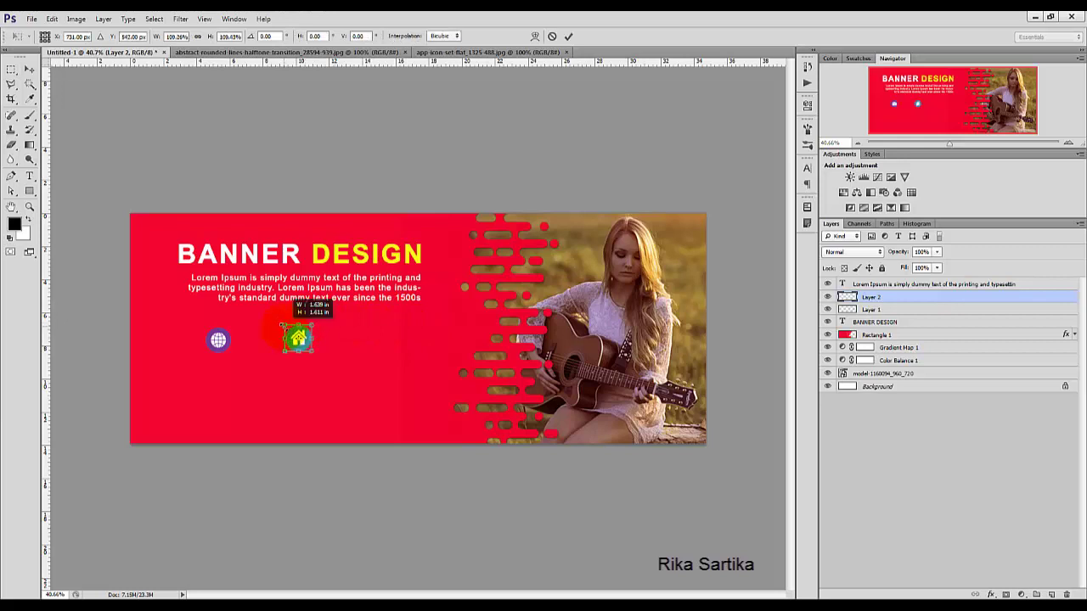
pyautogui.click(568, 37)
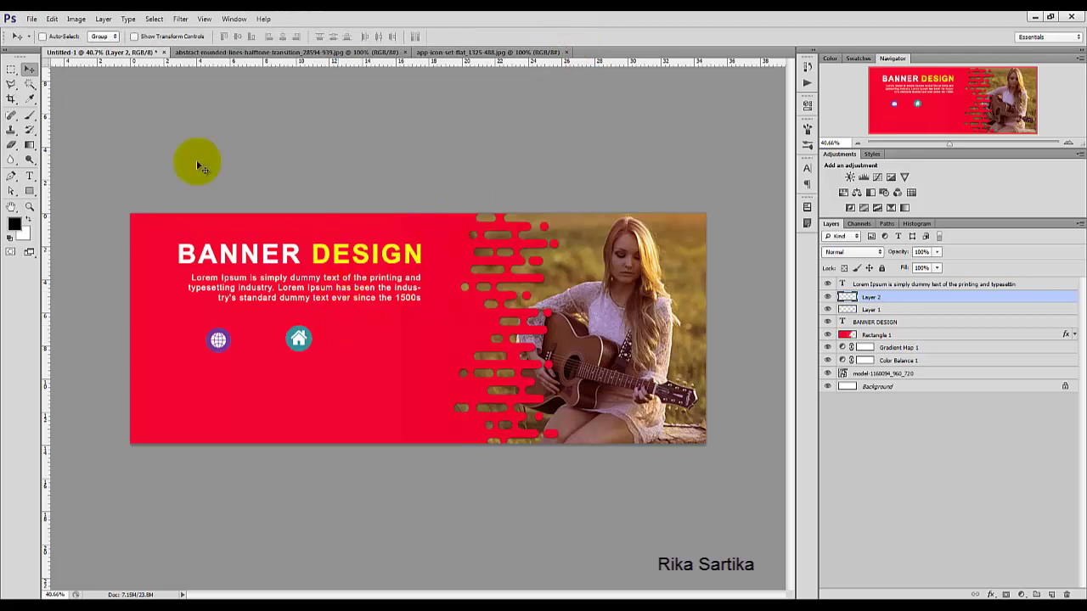
# Select the orange Wi-Fi icon in the icon set with the Rectangular Marquee tool and copy it.
pyautogui.click(481, 53)
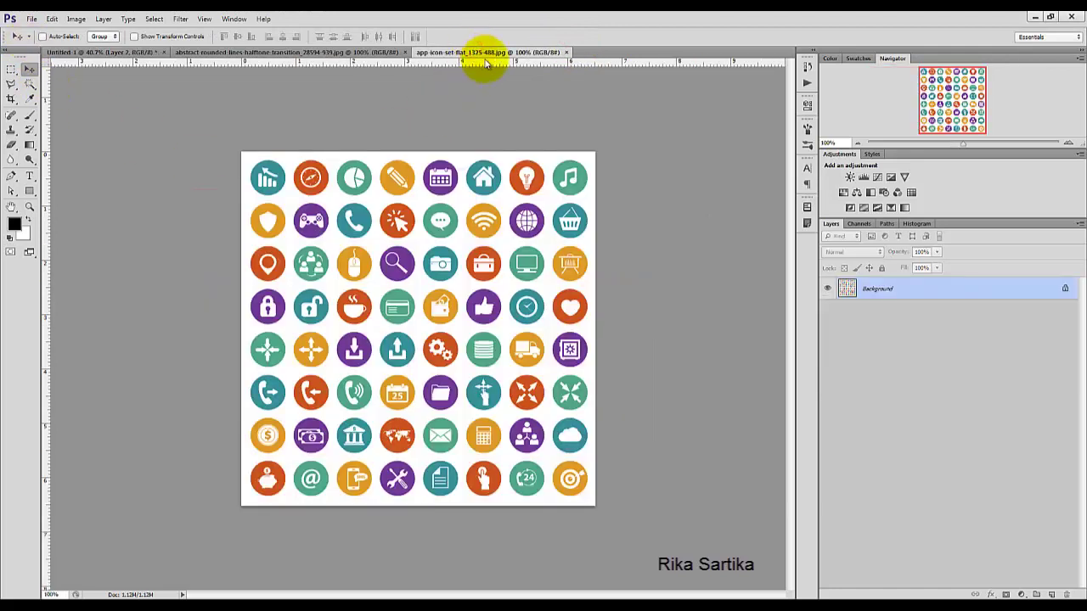
pyautogui.click(12, 69)
pyautogui.click(59, 71)
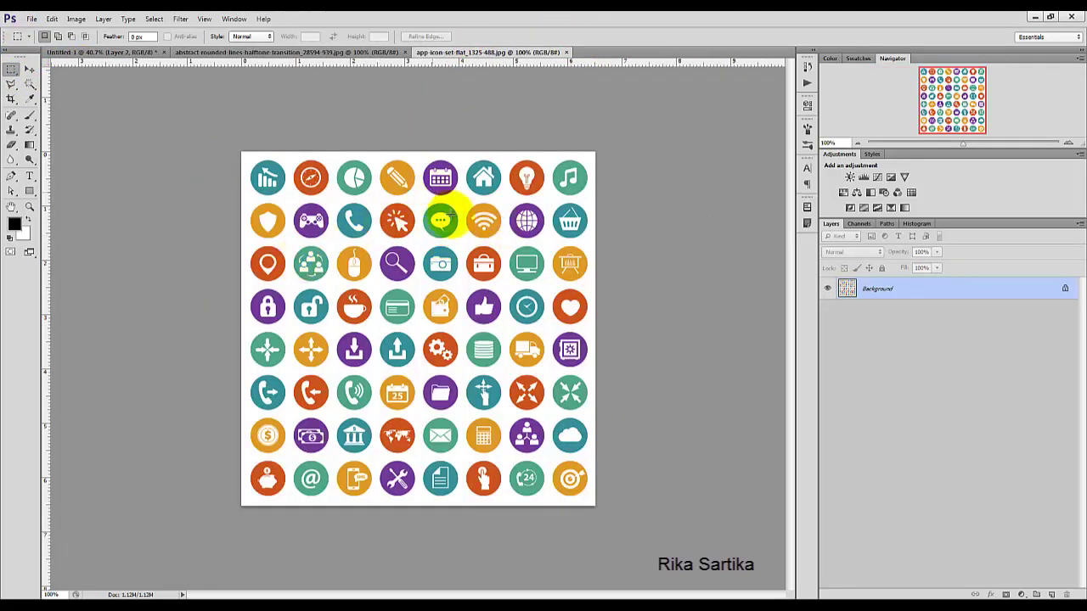
pyautogui.moveTo(463, 200); pyautogui.dragTo(508, 243)
pyautogui.click(52, 19)
pyautogui.click(70, 83)
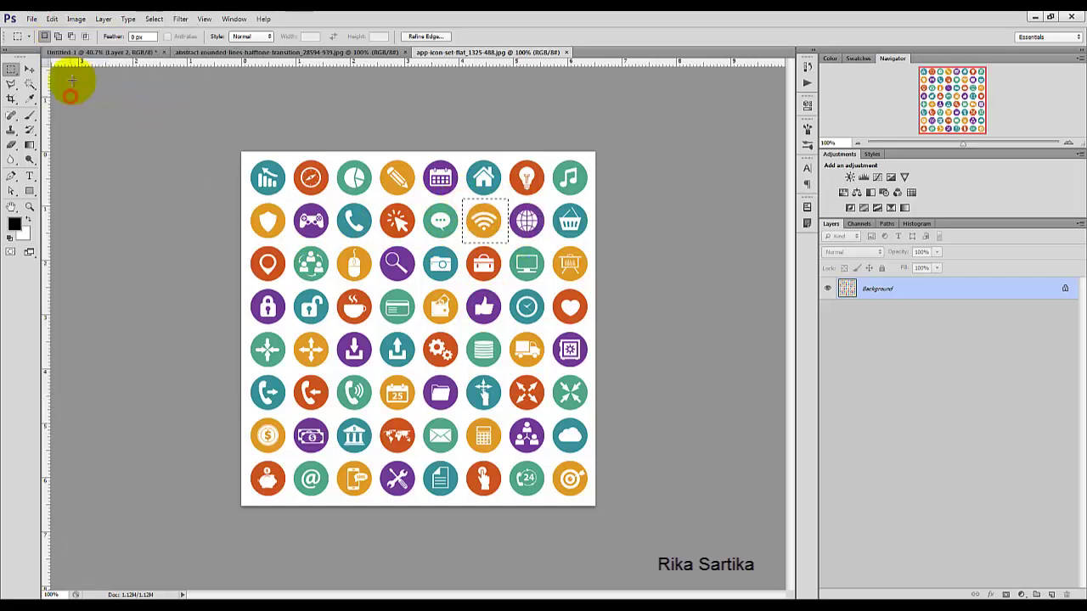
# Paste the Wi-Fi icon into the banner document and clear its white background with the Magic Wand.
pyautogui.click(86, 53)
pyautogui.click(52, 18)
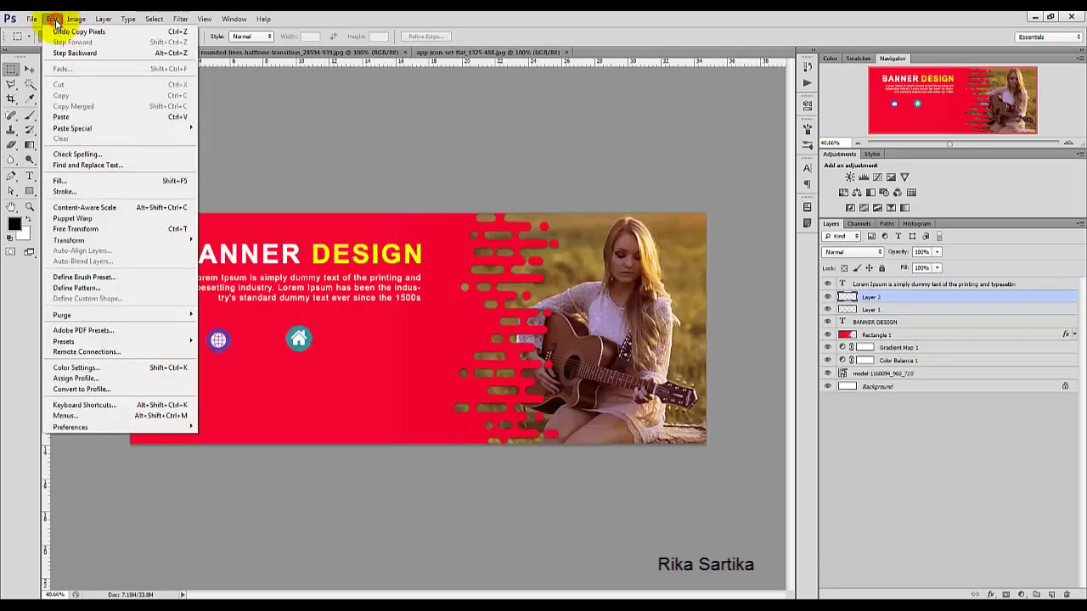
pyautogui.click(70, 117)
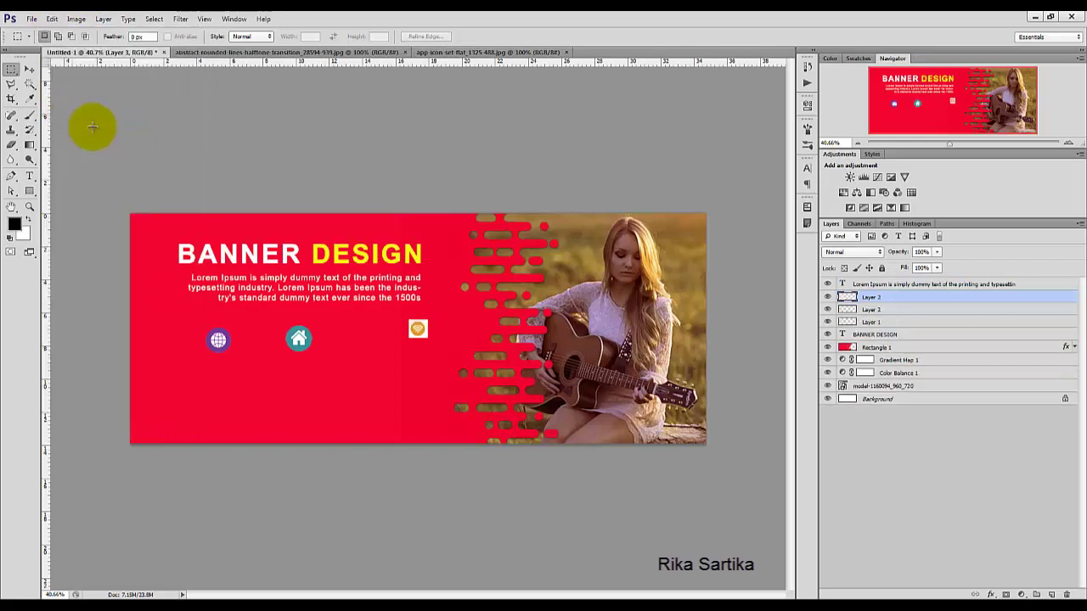
pyautogui.click(28, 84)
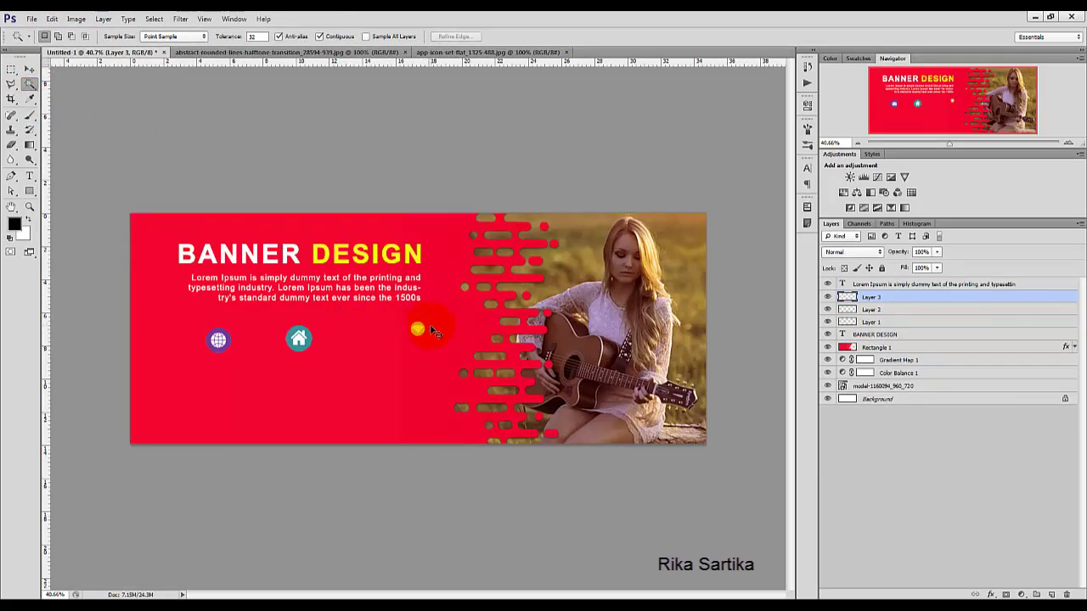
# Enlarge the Wi-Fi icon to about 161% and move it into the row to the right of the house icon.
pyautogui.hotkey('ctrl', 't')
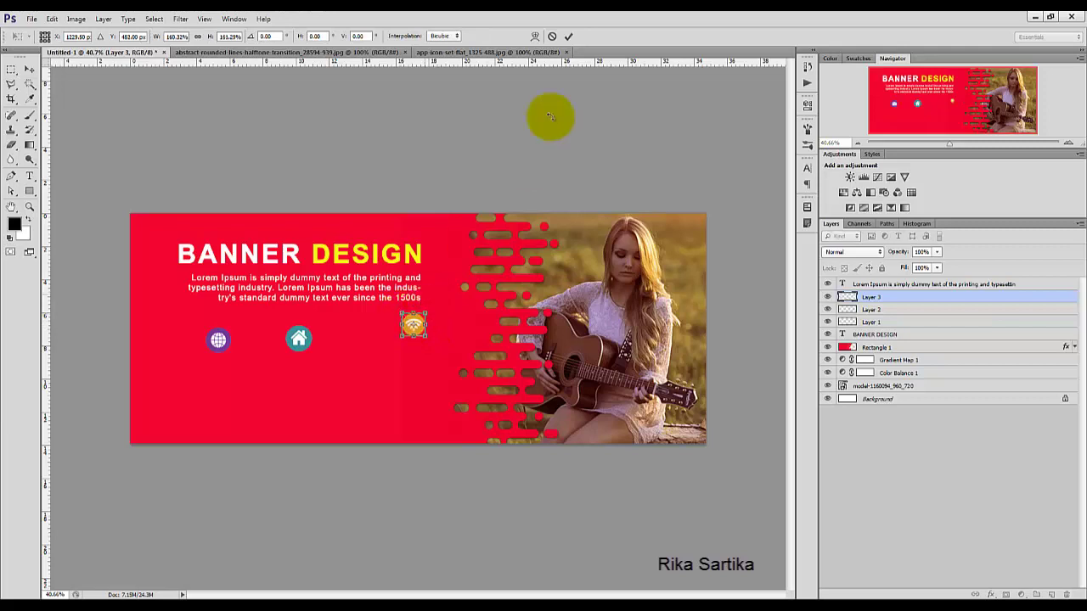
pyautogui.click(568, 35)
pyautogui.click(28, 68)
pyautogui.moveTo(360, 342); pyautogui.dragTo(376, 339)
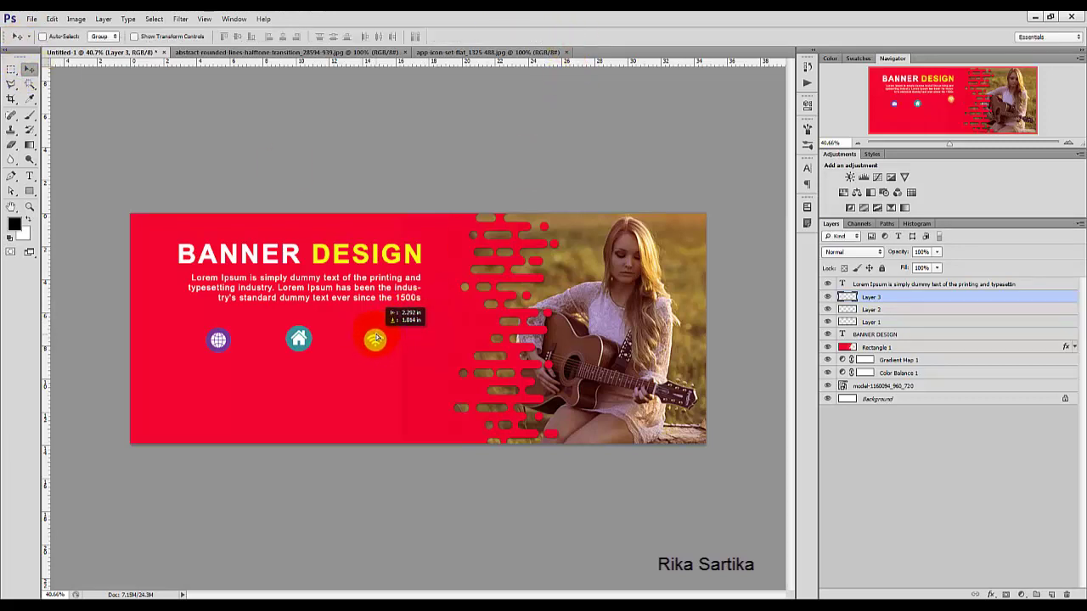
# Add the two-line text PLACE YOUR / TEXT HERE below the globe icon, near the banner's left edge, and commit it.
pyautogui.moveTo(29, 176); pyautogui.dragTo(66, 175)
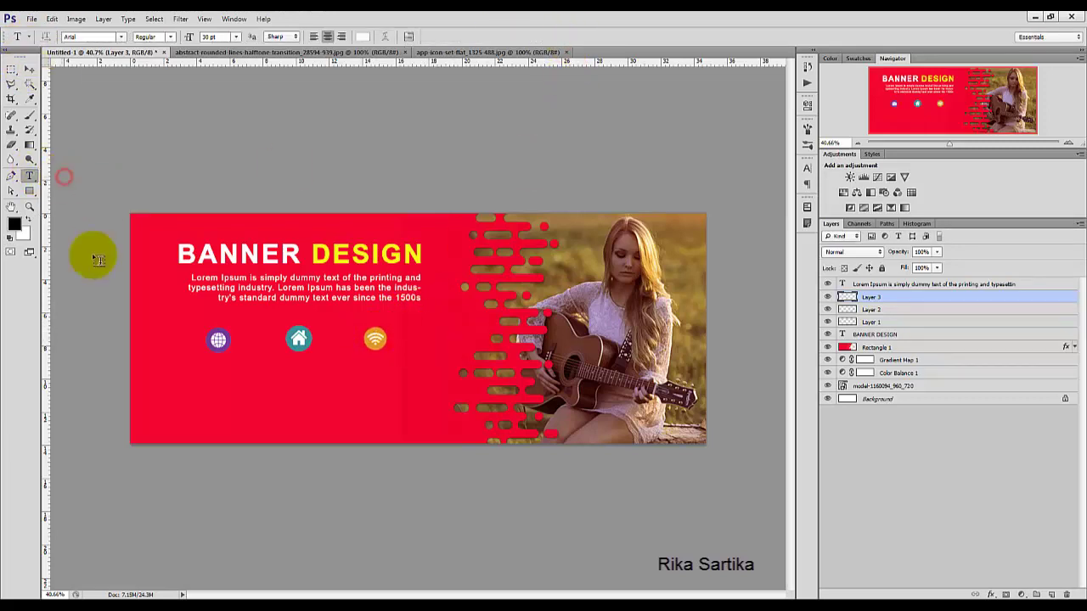
pyautogui.click(167, 380)
pyautogui.write('PLACE')
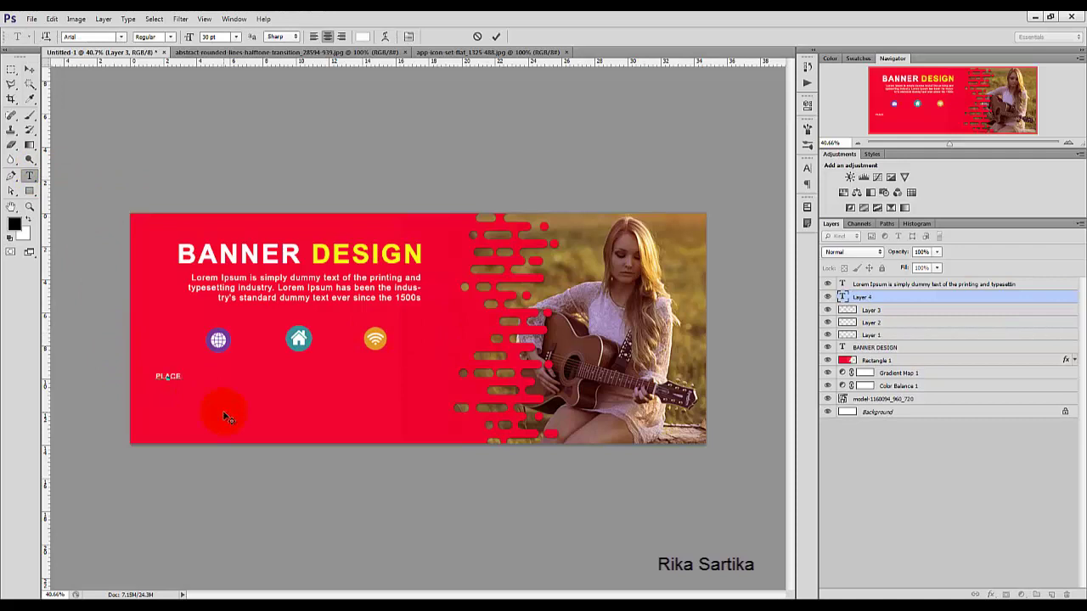
pyautogui.write(' YOUR TEXT HERE')
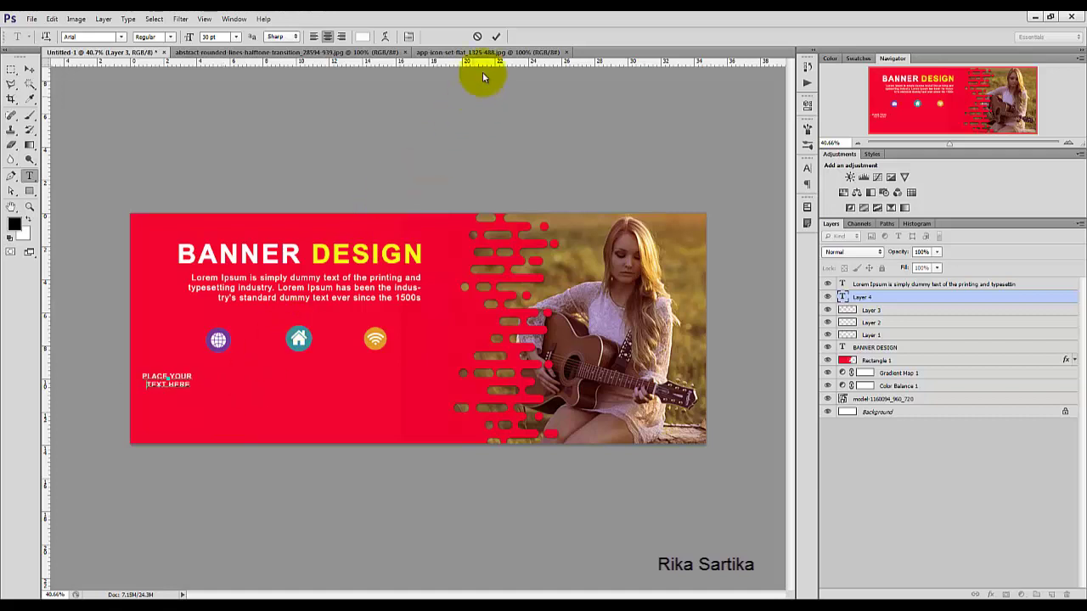
pyautogui.click(497, 38)
pyautogui.click(29, 68)
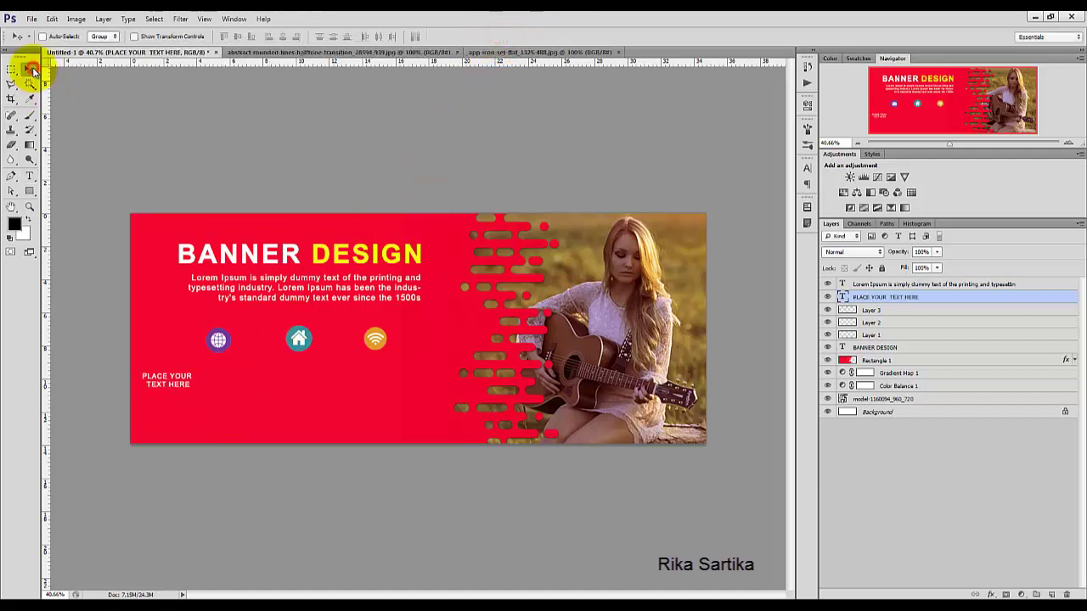
# Move the PLACE YOUR TEXT HERE caption directly under the globe icon and scale the three icons up together, spreading the row wider.
pyautogui.moveTo(177, 393); pyautogui.dragTo(223, 375)
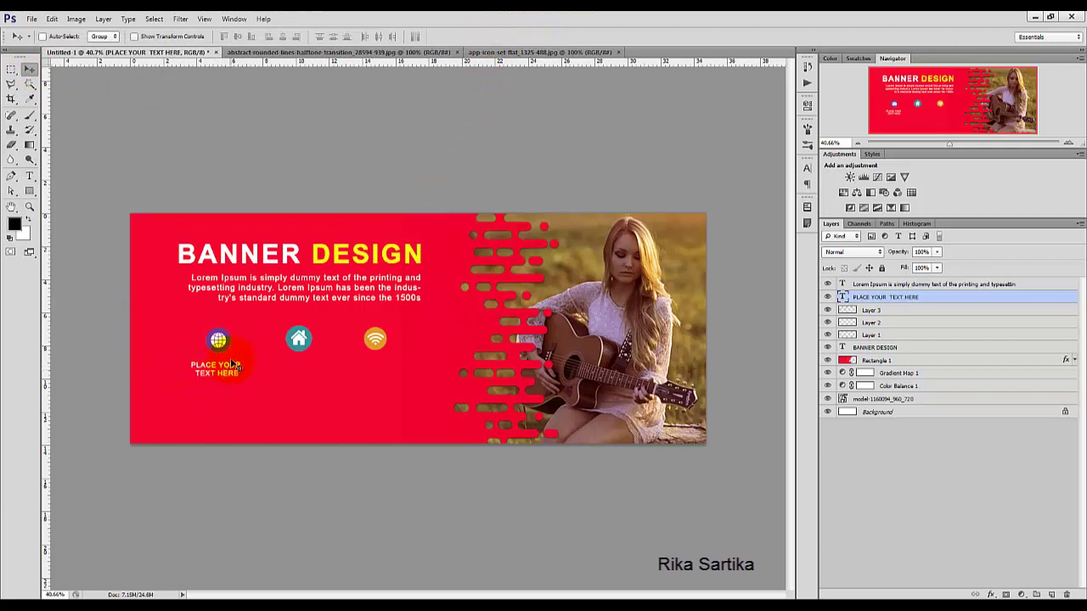
pyautogui.click(909, 311)
pyautogui.keyDown('shift'); pyautogui.click(909, 334); pyautogui.keyUp('shift')
pyautogui.hotkey('ctrl', 't')
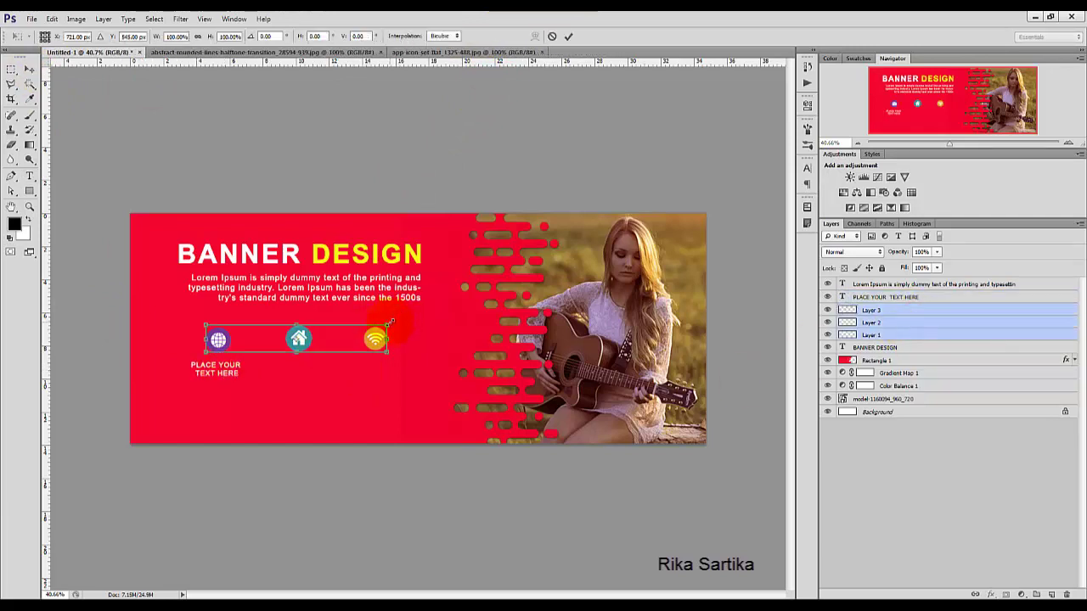
pyautogui.moveTo(390, 324); pyautogui.dragTo(416, 319)
pyautogui.click(567, 38)
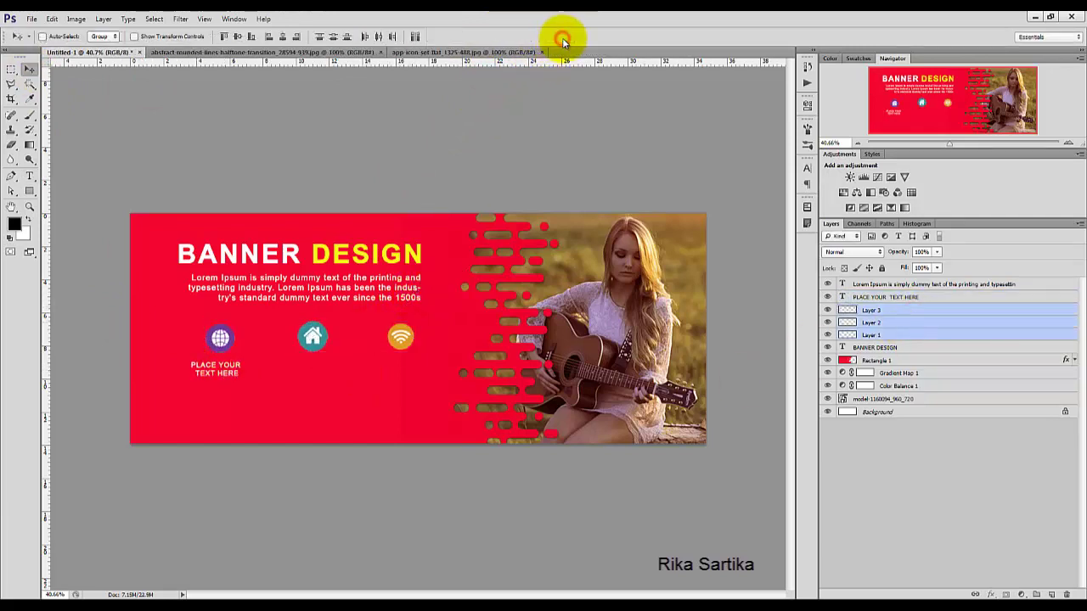
# Nudge the Wi-Fi and house icons slightly left to even out the spacing of the icon row.
pyautogui.click(897, 310)
pyautogui.hotkey('ctrl', 't')
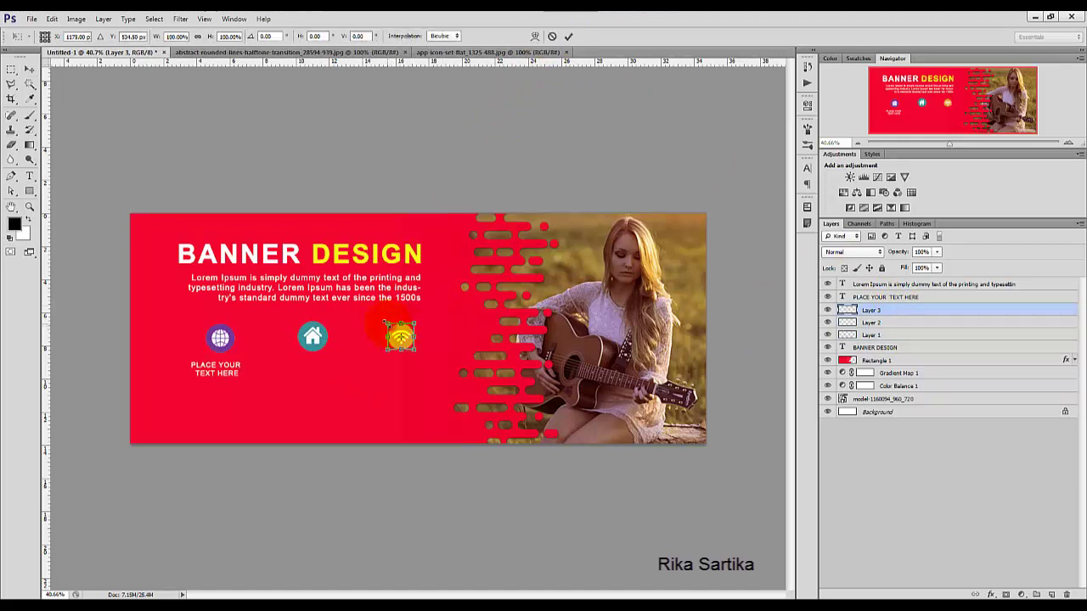
pyautogui.click(568, 37)
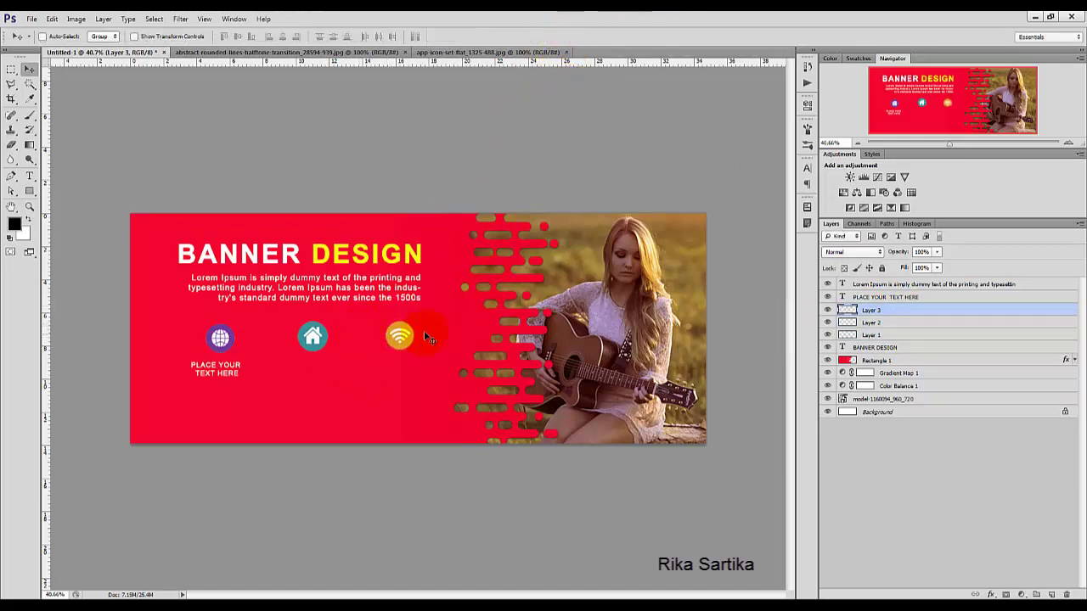
pyautogui.press('Left')
pyautogui.press('Left')
pyautogui.press('Left')
pyautogui.click(880, 322)
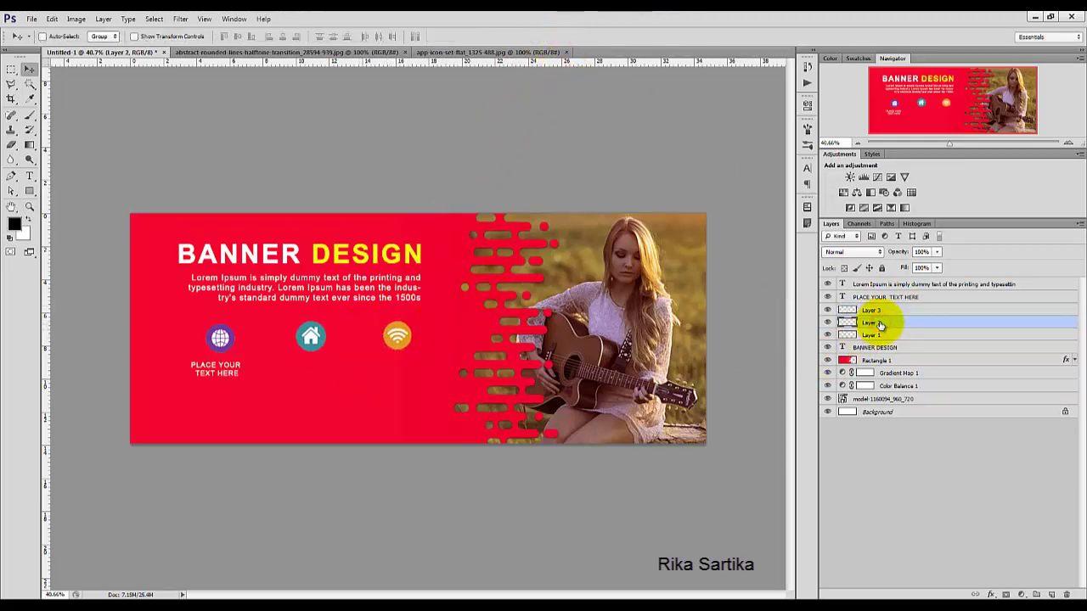
pyautogui.press('Left')
pyautogui.press('Left')
pyautogui.press('Left')
# Duplicate the PLACE YOUR TEXT HERE caption and place the copy under the house icon.
pyautogui.click(930, 297)
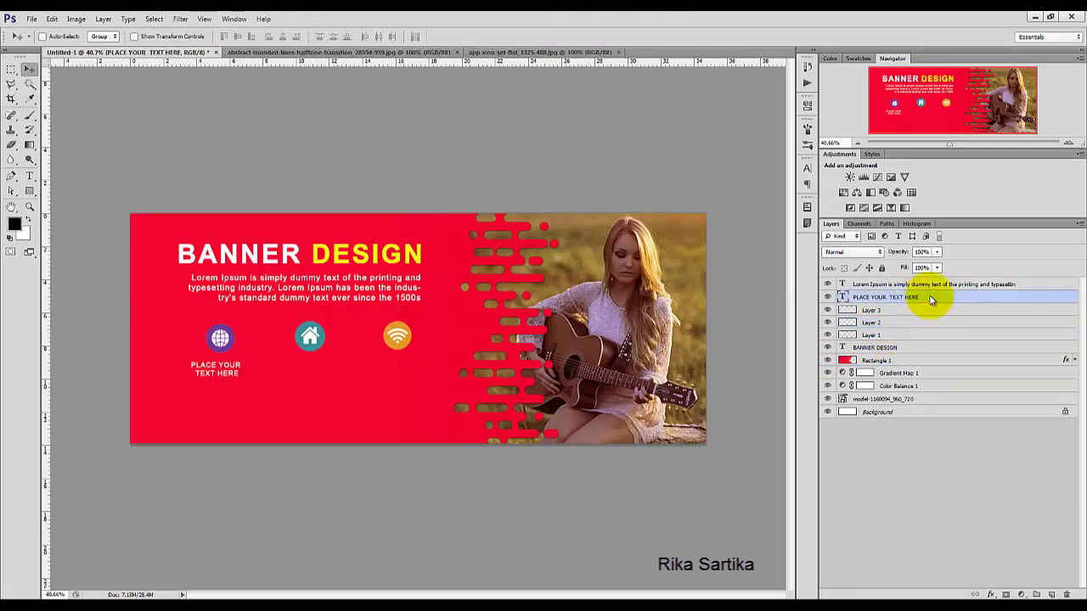
pyautogui.rightClick(930, 298)
pyautogui.click(990, 205)
pyautogui.click(643, 191)
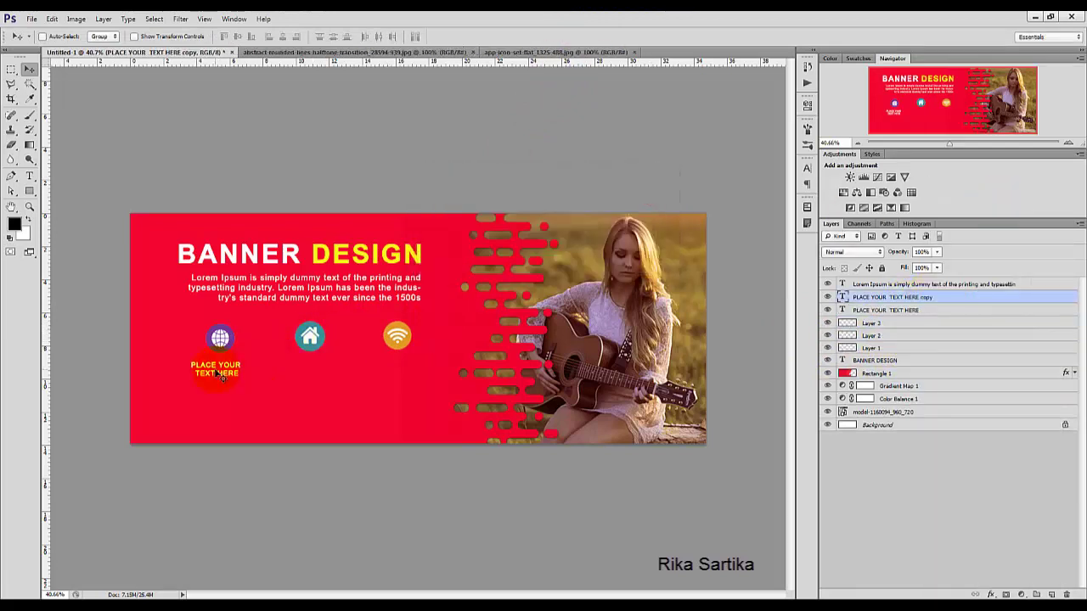
pyautogui.moveTo(222, 377); pyautogui.dragTo(311, 371)
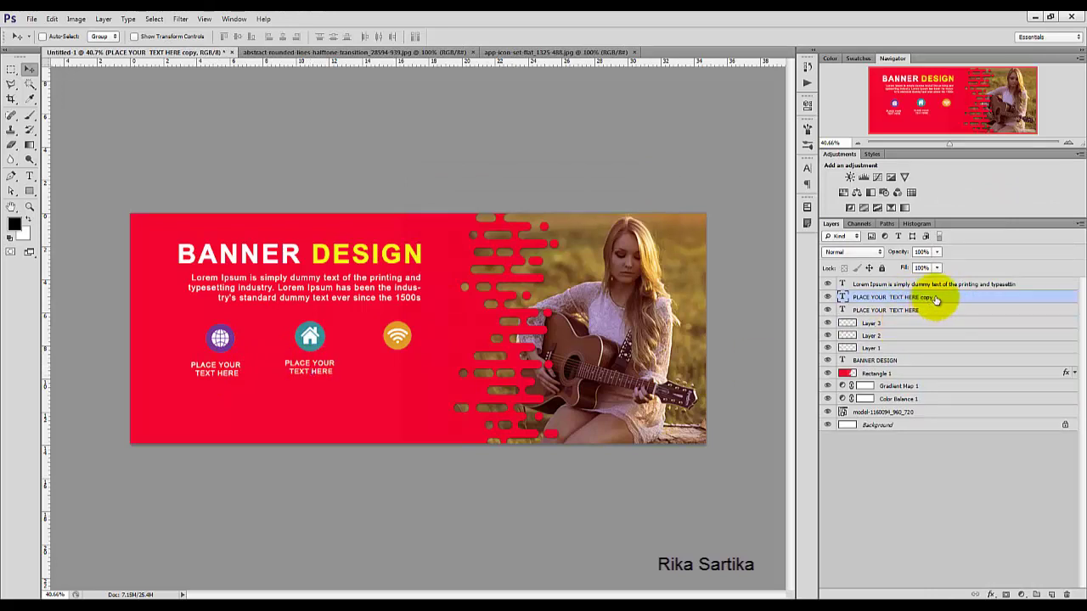
# Duplicate the house icon's caption and place the copy under the Wi-Fi icon.
pyautogui.rightClick(931, 298)
pyautogui.click(985, 204)
pyautogui.click(643, 198)
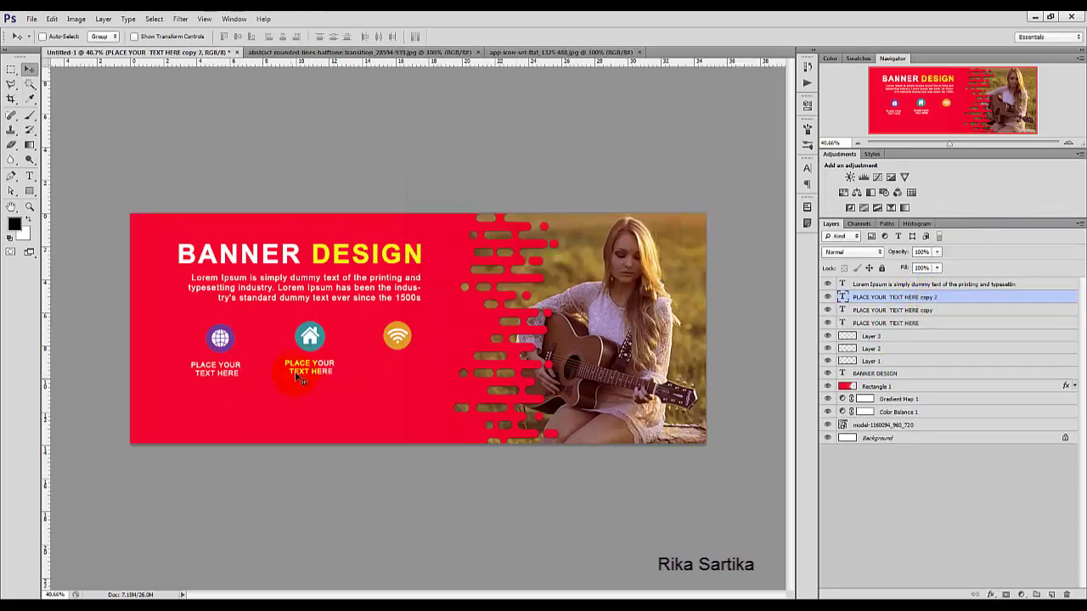
pyautogui.moveTo(387, 372); pyautogui.dragTo(388, 378)
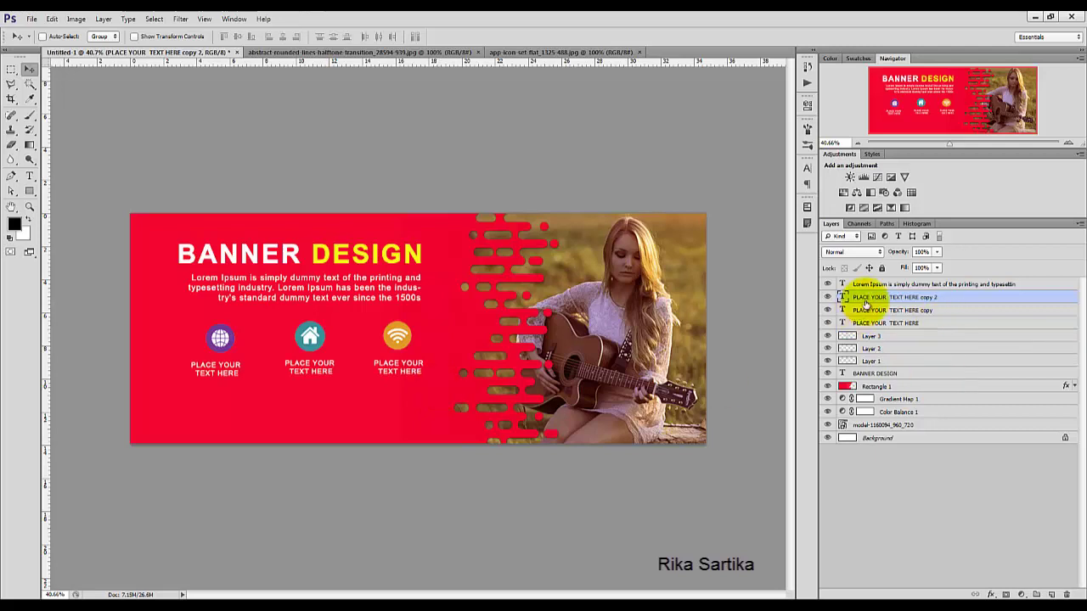
# Align each icon with the caption below it by horizontal centers, for the Wi-Fi, house and globe pairs.
pyautogui.keyDown('ctrl'); pyautogui.click(890, 338); pyautogui.keyUp('ctrl')
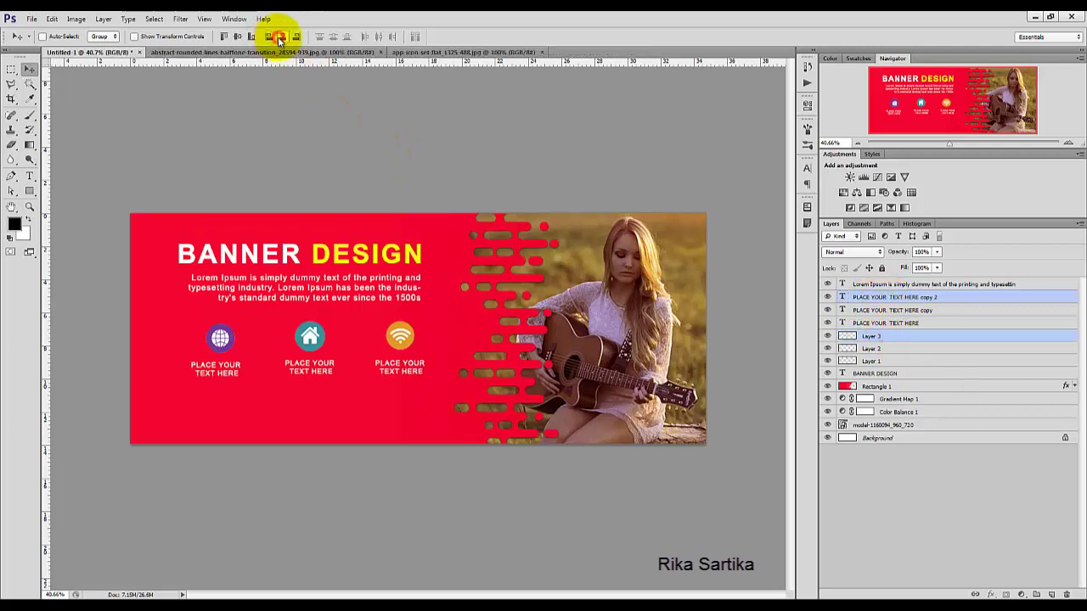
pyautogui.click(909, 310)
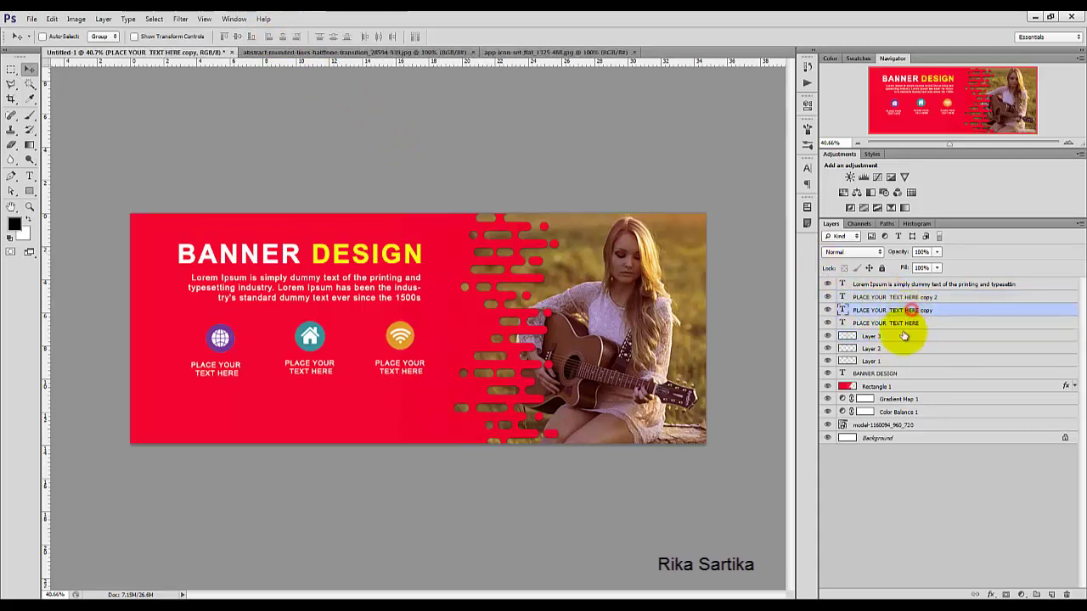
pyautogui.keyDown('ctrl'); pyautogui.click(904, 348); pyautogui.keyUp('ctrl')
pyautogui.keyDown('ctrl'); pyautogui.click(905, 349); pyautogui.keyUp('ctrl')
pyautogui.keyDown('ctrl'); pyautogui.click(904, 348); pyautogui.keyUp('ctrl')
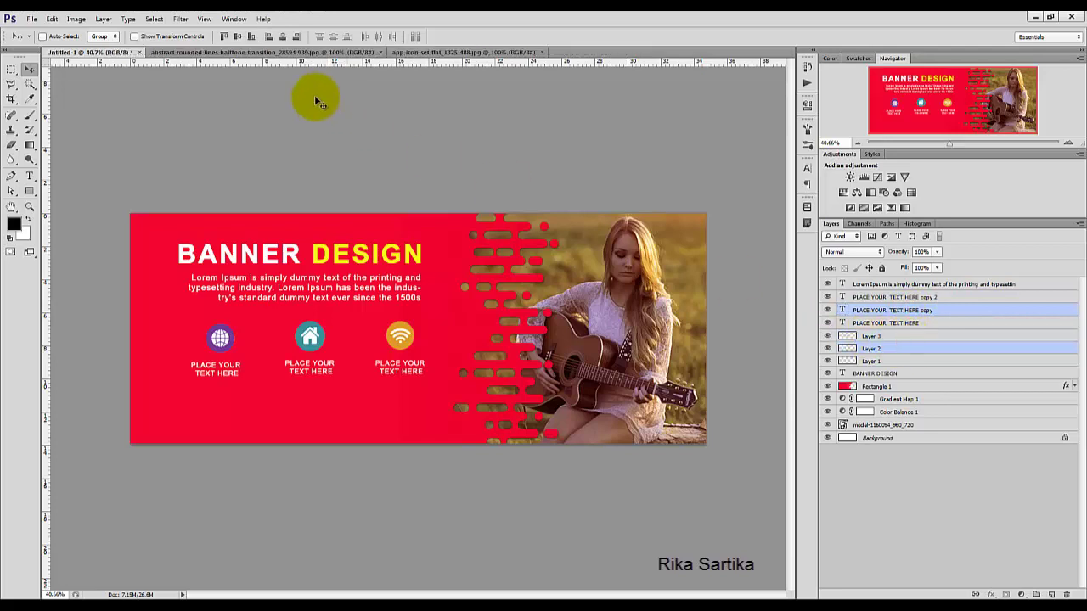
pyautogui.click(928, 322)
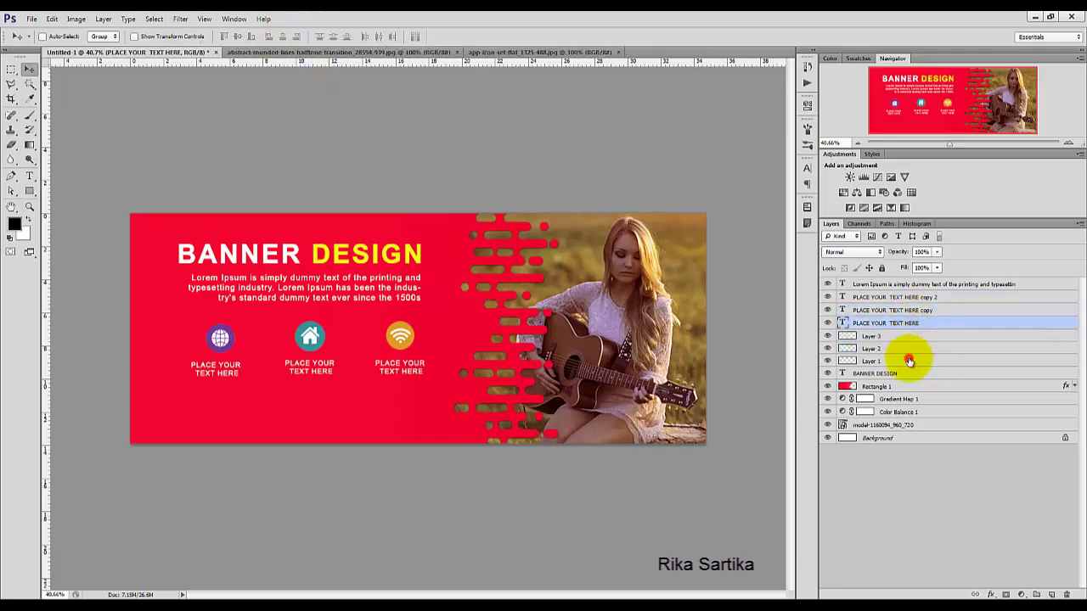
pyautogui.keyDown('ctrl'); pyautogui.click(910, 361); pyautogui.keyUp('ctrl')
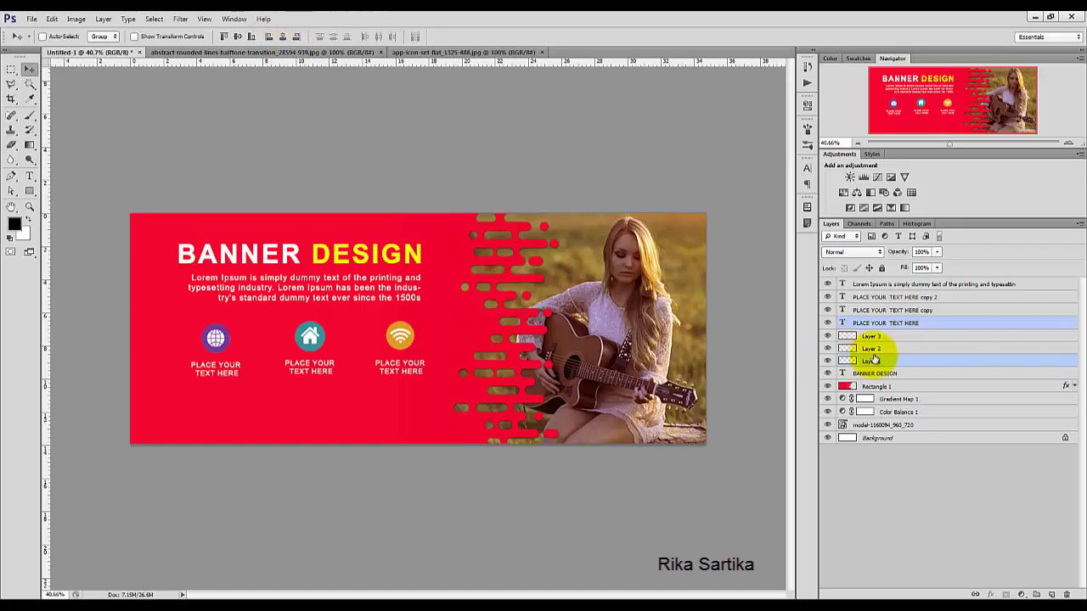
# Group the three icon layers with their captions and nudge the group left under the paragraph.
pyautogui.keyDown('shift'); pyautogui.click(922, 300); pyautogui.keyUp('shift')
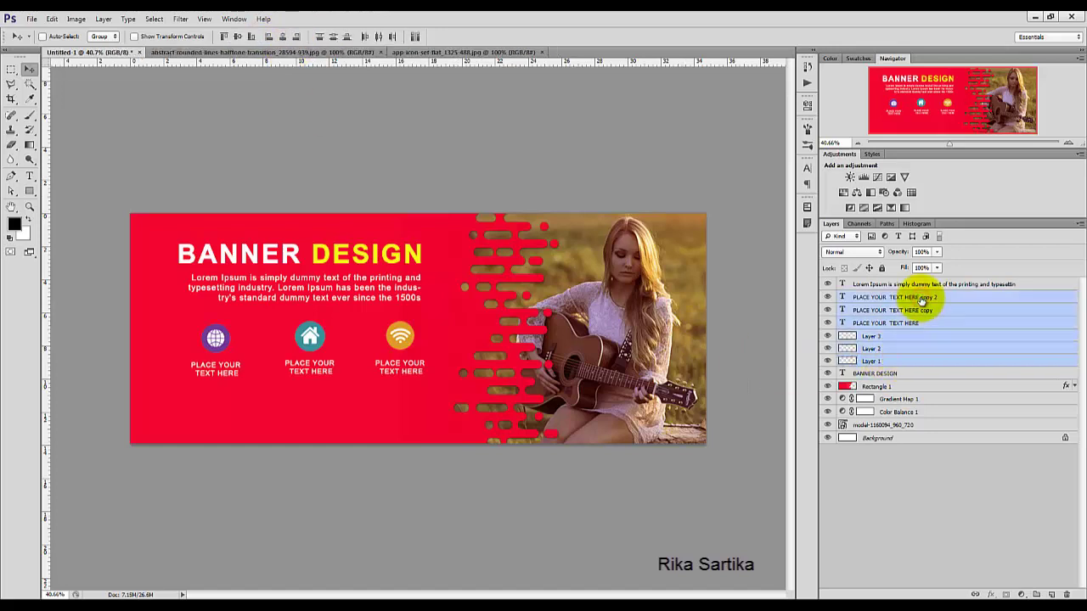
pyautogui.hotkey('ctrl', 'g')
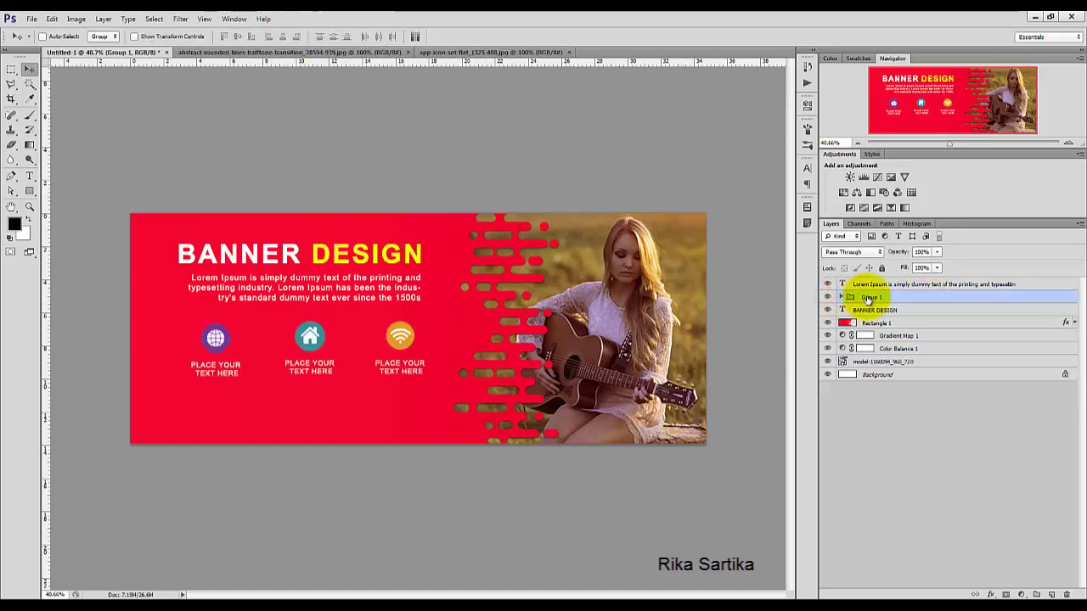
pyautogui.press('Left')
pyautogui.press('Left')
pyautogui.press('Left')
pyautogui.press('Left')
pyautogui.press('Left')
pyautogui.press('Left')
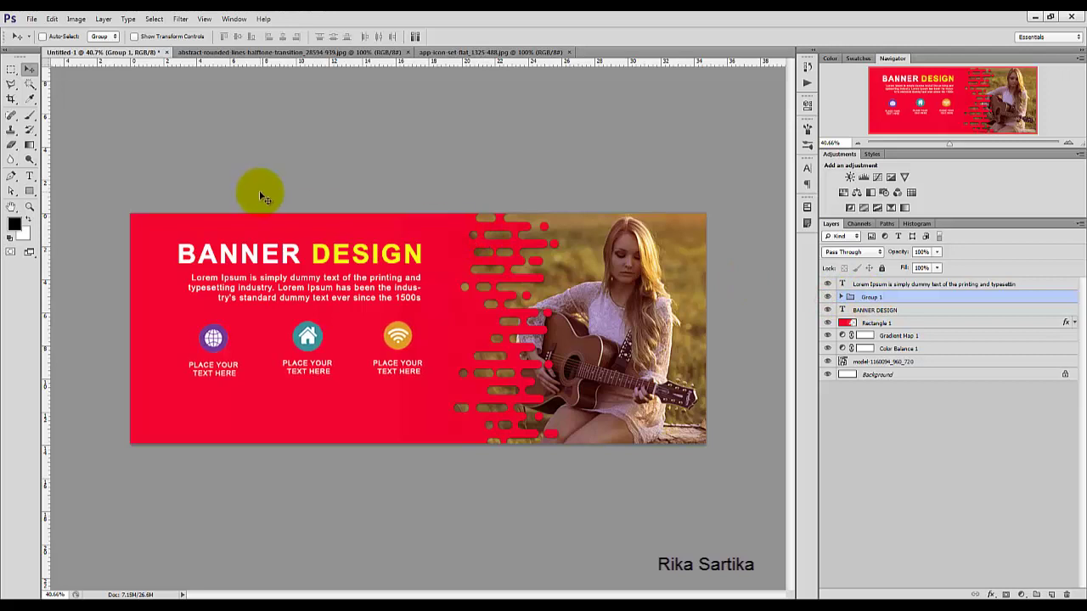
pyautogui.press('Left')
pyautogui.press('Left')
pyautogui.press('Left')
pyautogui.press('Left')
pyautogui.press('Left')
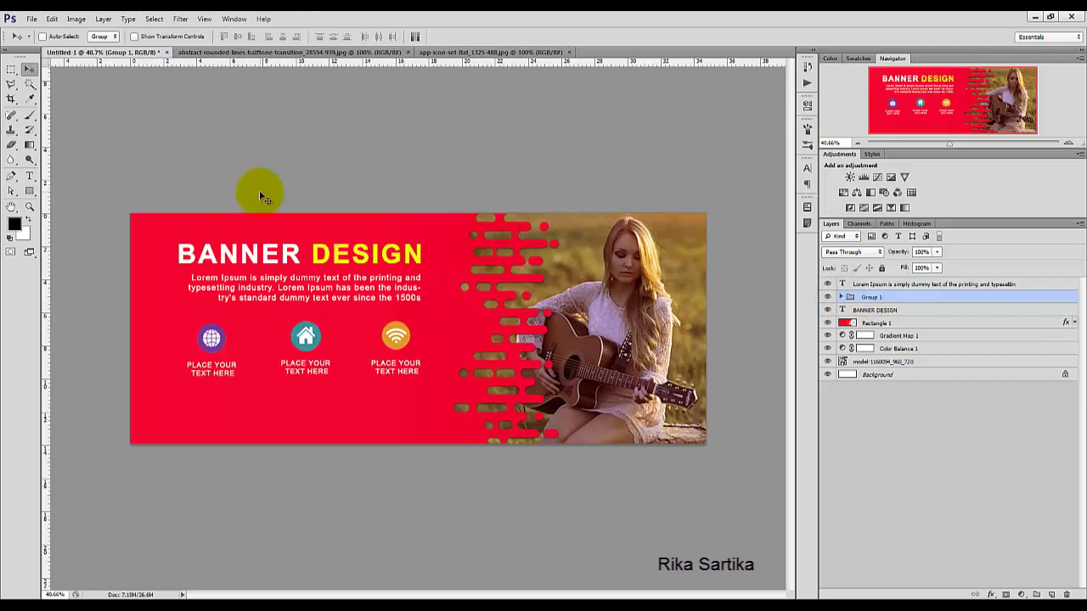
# Set up the Line tool in Shape mode with a weight of 3 px.
pyautogui.click(29, 191)
pyautogui.click(85, 229)
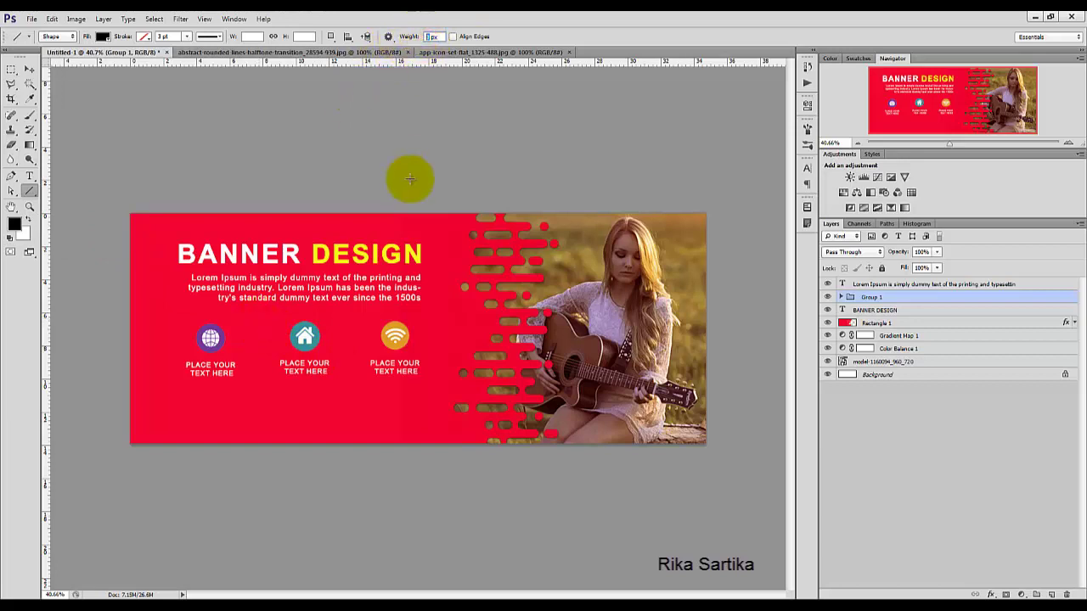
pyautogui.click(422, 239)
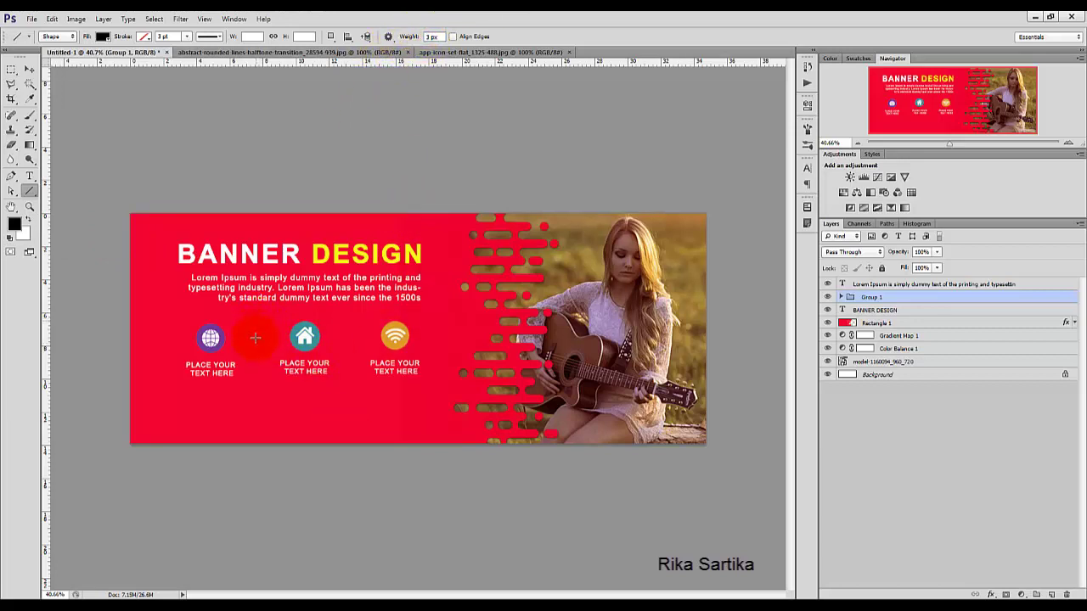
pyautogui.moveTo(254, 338); pyautogui.dragTo(255, 371)
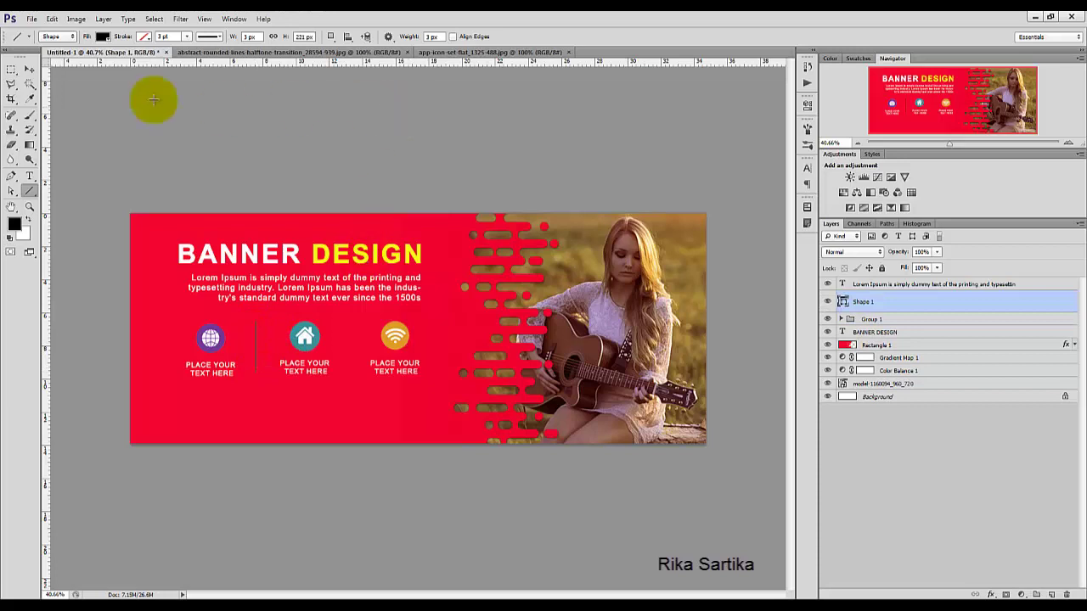
pyautogui.click(934, 284)
pyautogui.hotkey('ctrl', 'z')
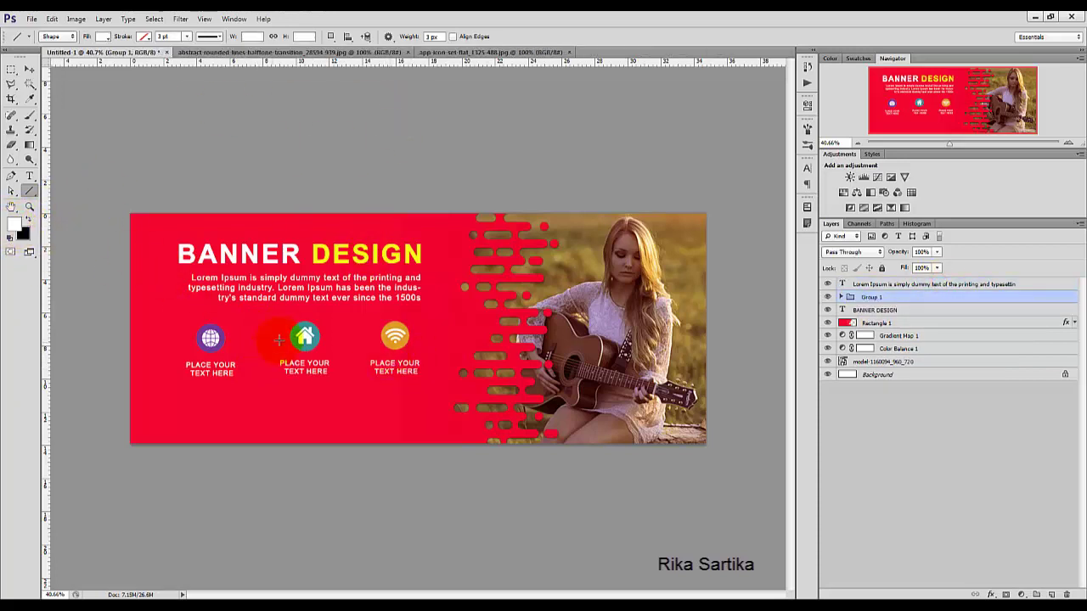
# Draw a white vertical divider line between the globe and house icon columns and select it for moving.
pyautogui.moveTo(258, 377); pyautogui.dragTo(259, 366)
pyautogui.click(940, 319)
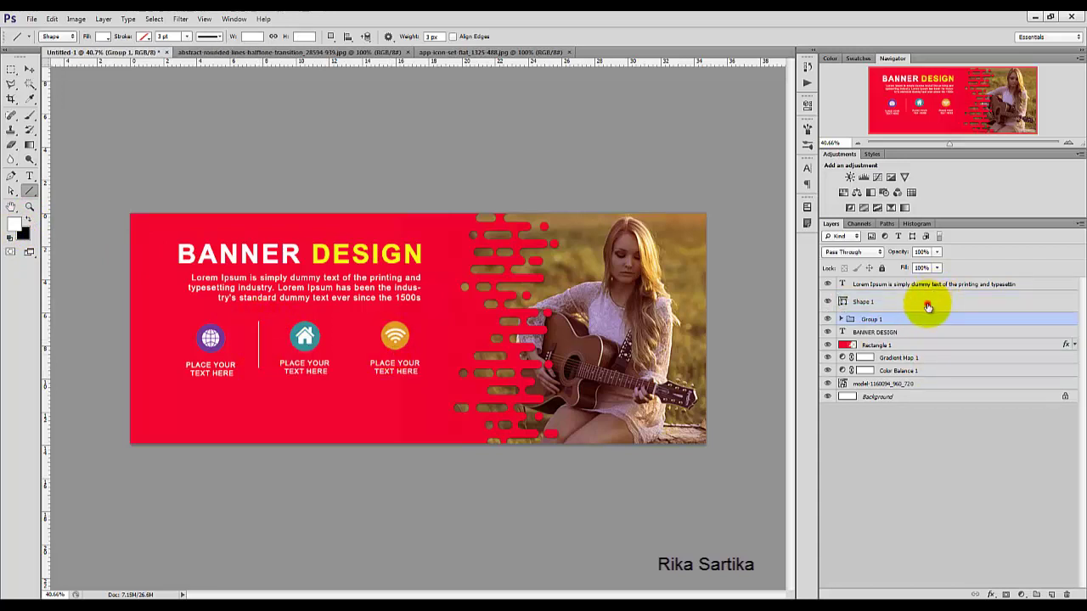
pyautogui.click(924, 301)
pyautogui.click(29, 68)
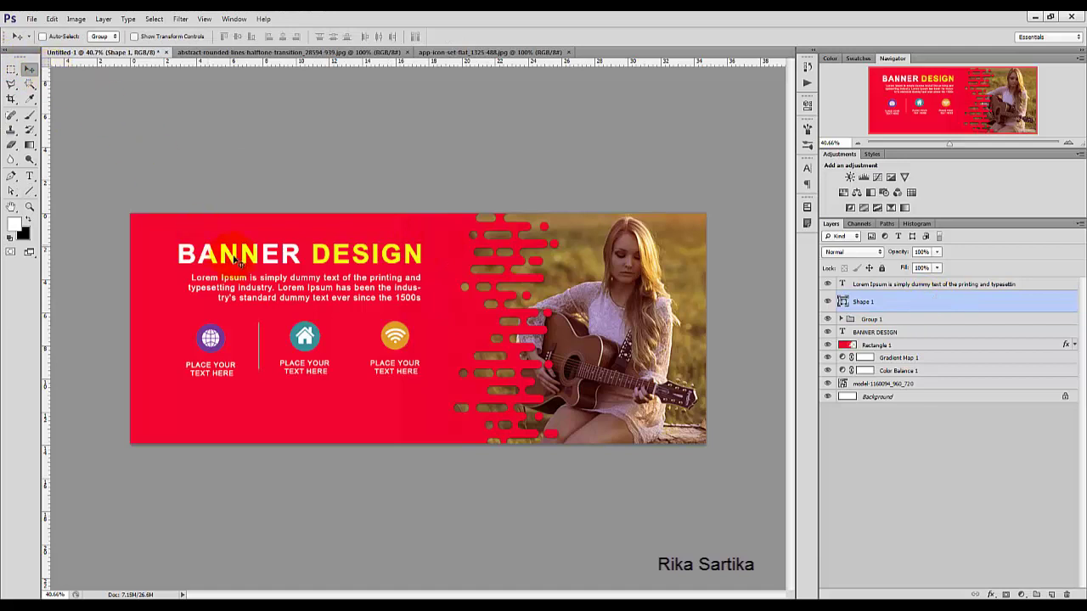
# Duplicate the white divider line as Shape 1 copy and move it between the house and Wi-Fi icon columns.
pyautogui.rightClick(927, 297)
pyautogui.click(958, 250)
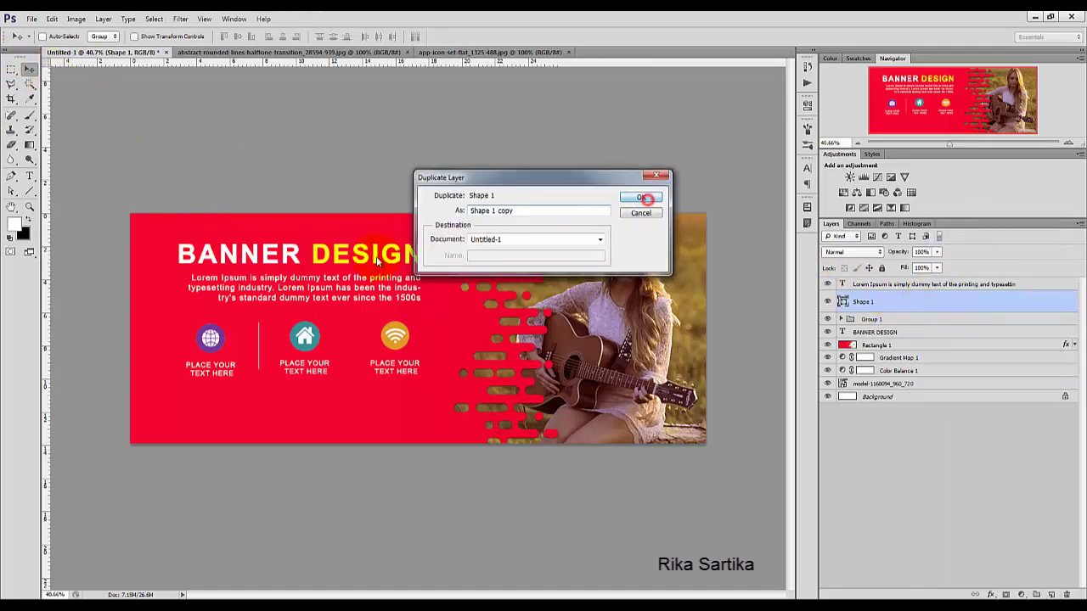
pyautogui.click(637, 197)
pyautogui.moveTo(262, 341); pyautogui.dragTo(353, 341)
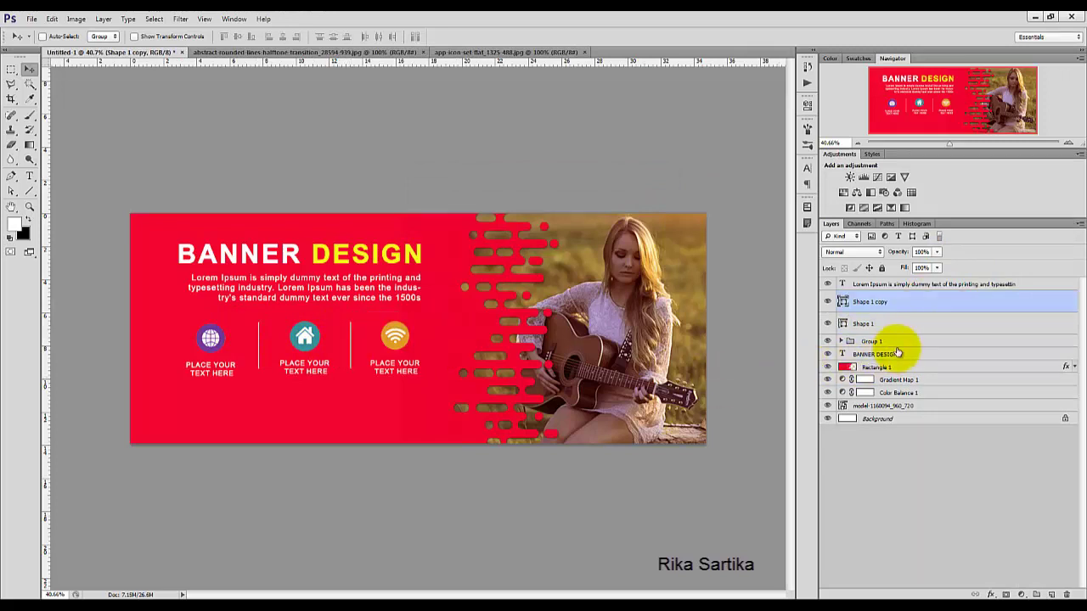
pyautogui.click(920, 286)
pyautogui.click(902, 301)
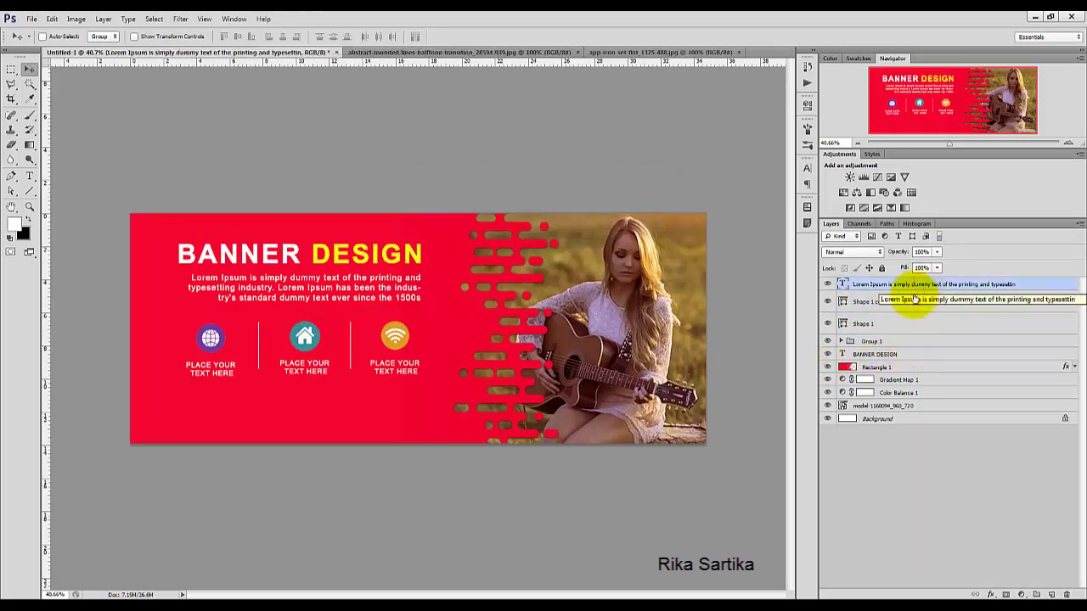
pyautogui.keyDown('shift'); pyautogui.click(907, 321); pyautogui.keyUp('shift')
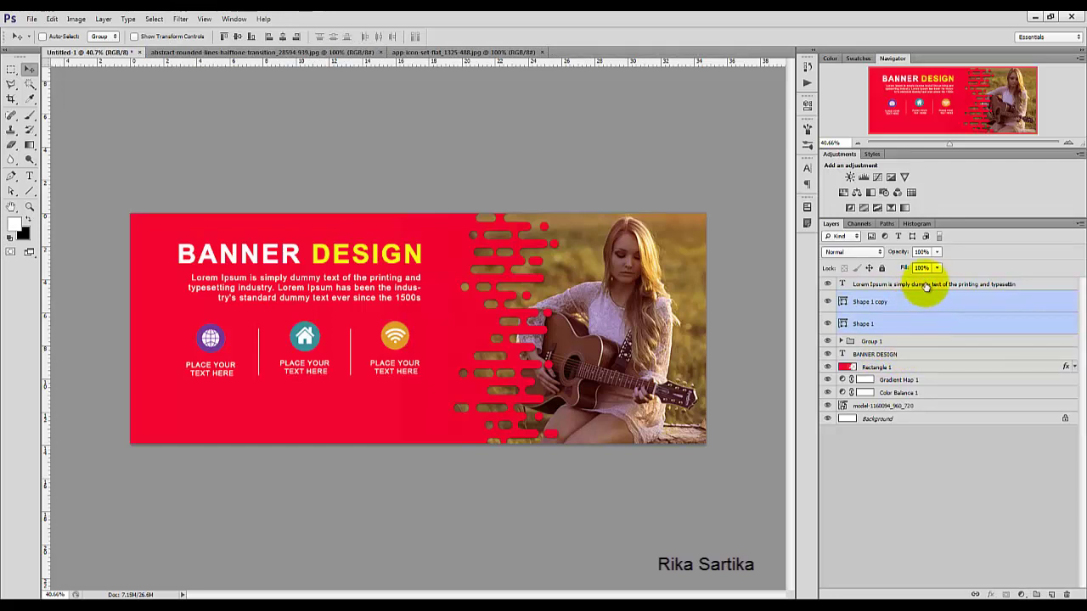
pyautogui.click(924, 285)
pyautogui.click(920, 303)
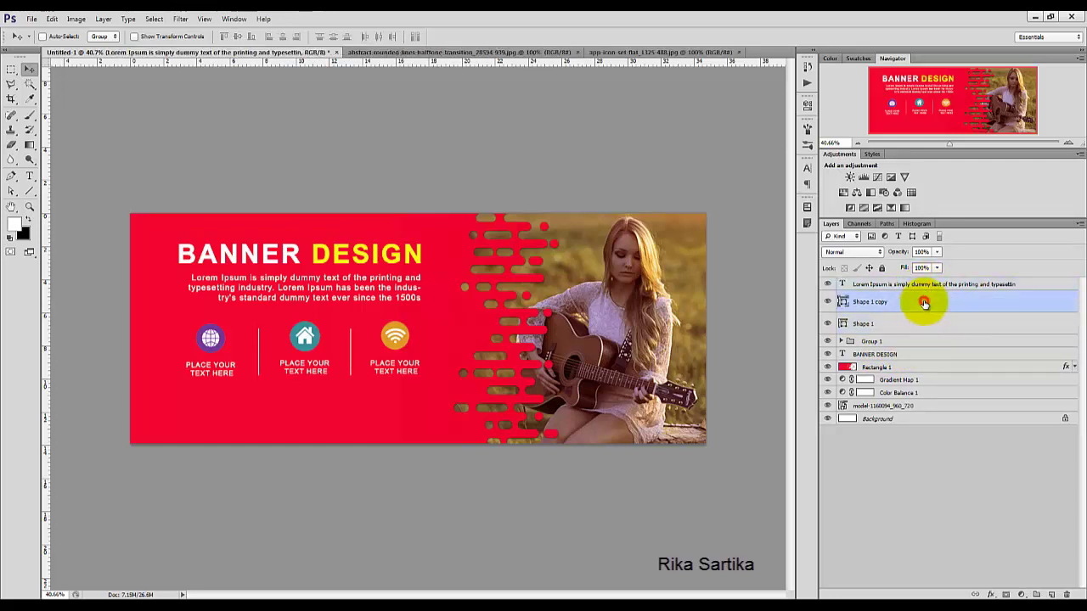
pyautogui.click(922, 286)
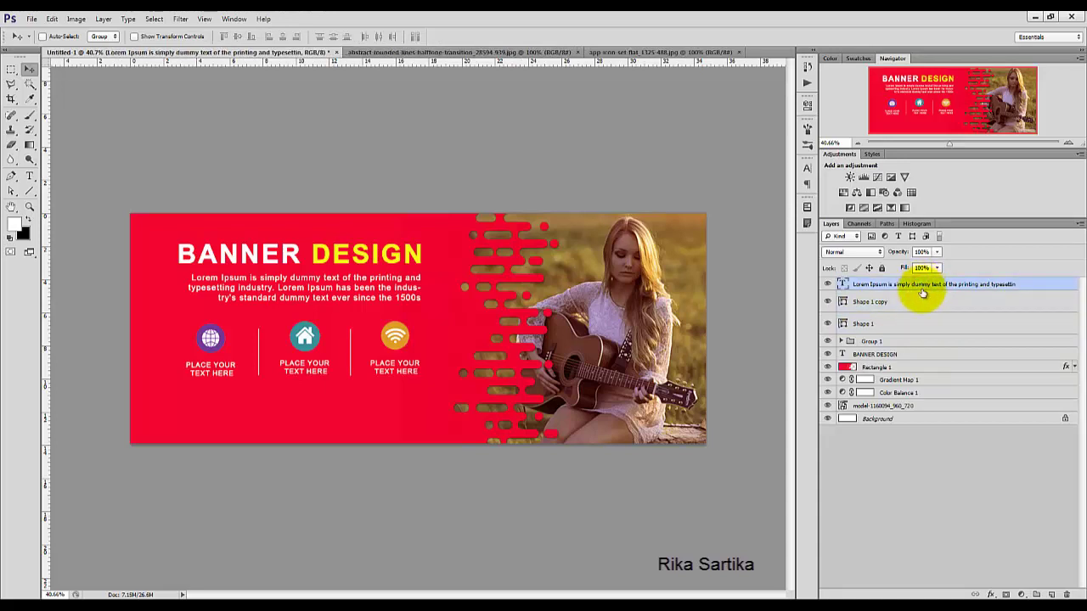
pyautogui.click(925, 302)
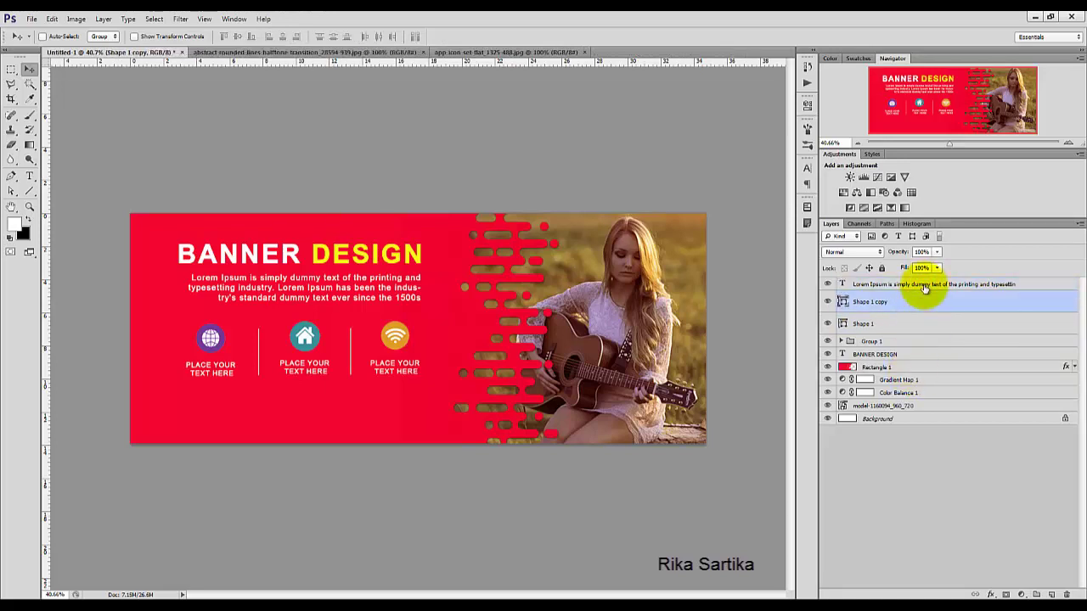
# Place the rikha triangle 2 logo above the paragraph layer, scale it down and position it beneath the globe icon's caption.
pyautogui.click(929, 285)
pyautogui.click(32, 18)
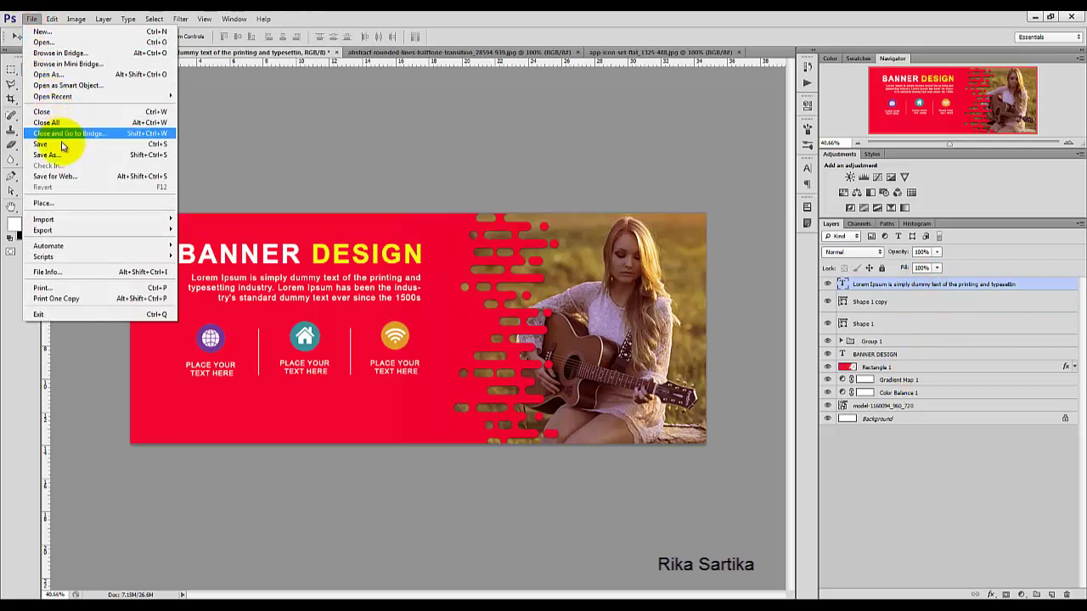
pyautogui.click(70, 205)
pyautogui.doubleClick(585, 269)
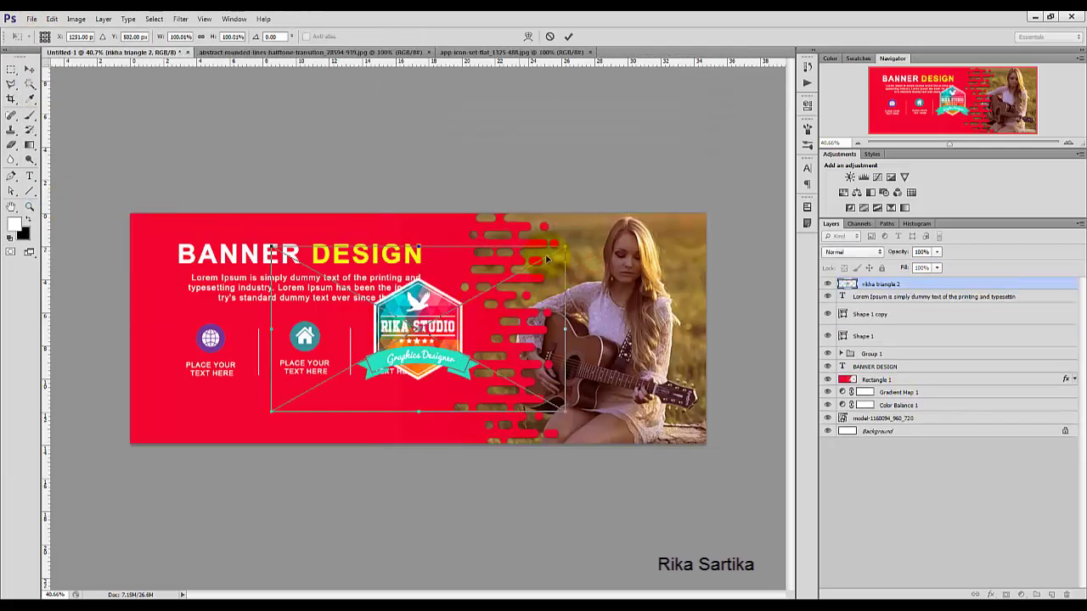
pyautogui.moveTo(568, 247); pyautogui.dragTo(379, 350)
pyautogui.moveTo(325, 383); pyautogui.dragTo(183, 415)
pyautogui.click(568, 37)
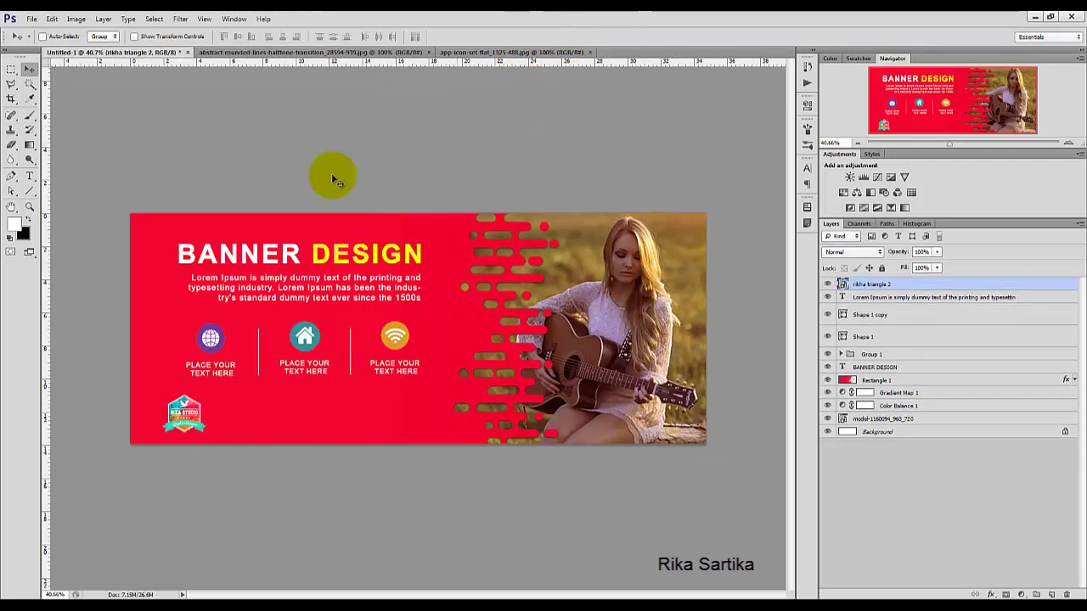
pyautogui.click(29, 176)
pyautogui.click(242, 415)
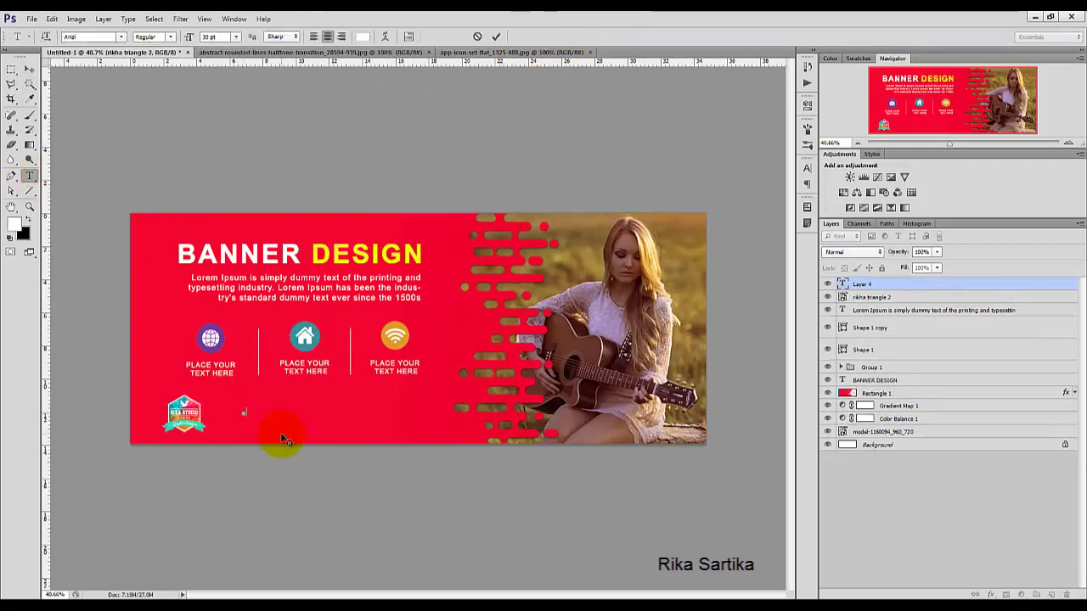
pyautogui.write('www.rika-studio.com')
# Set the website text size to 48 pt and move it clear of the logo, beneath the icon captions.
pyautogui.hotkey('ctrl', 'a')
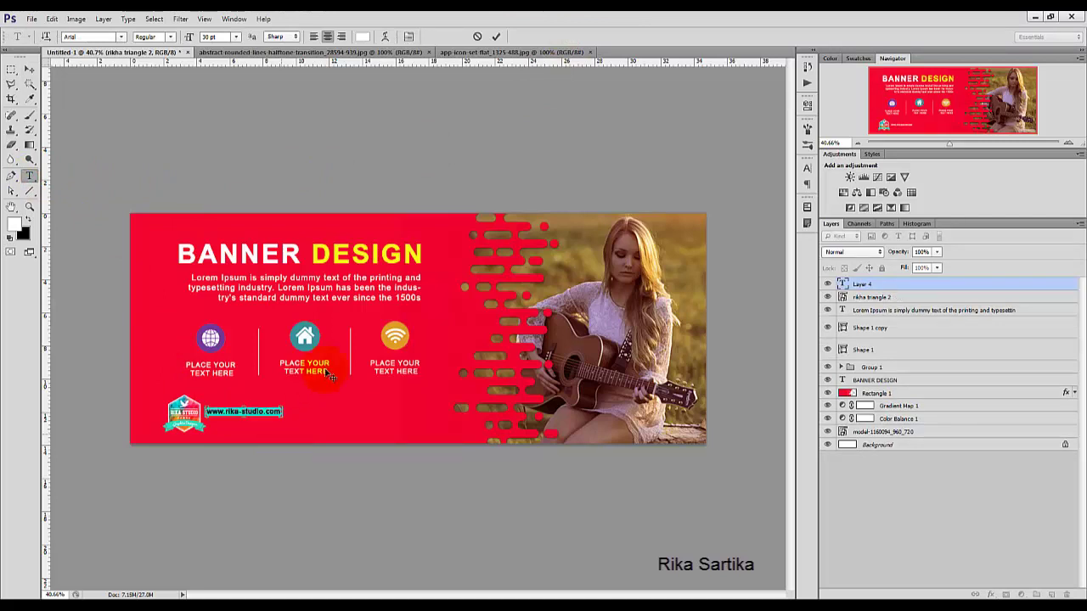
pyautogui.click(236, 37)
pyautogui.click(224, 217)
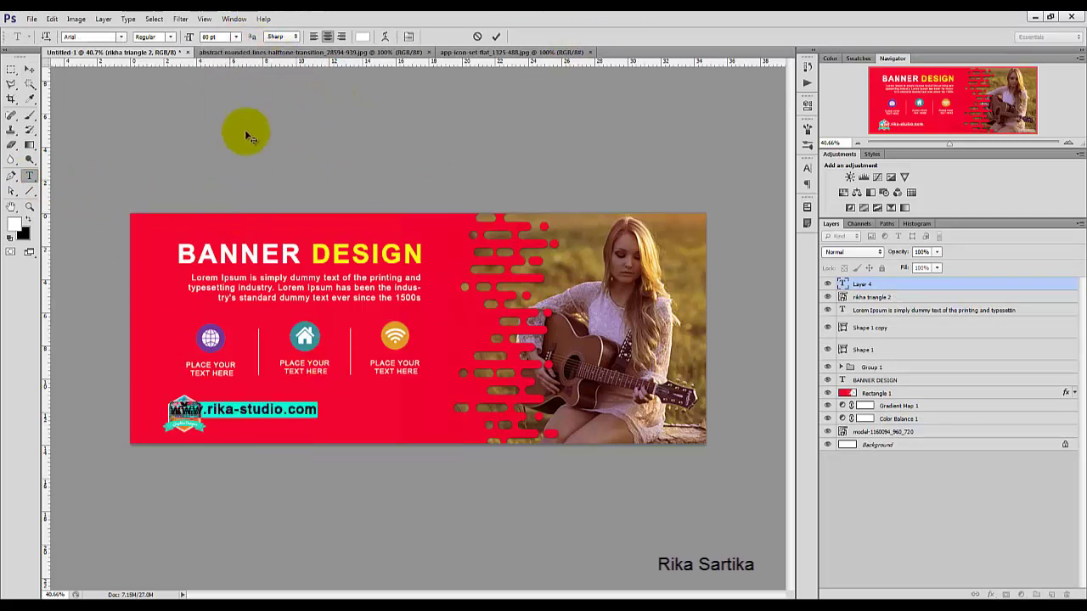
pyautogui.click(238, 38)
pyautogui.click(240, 208)
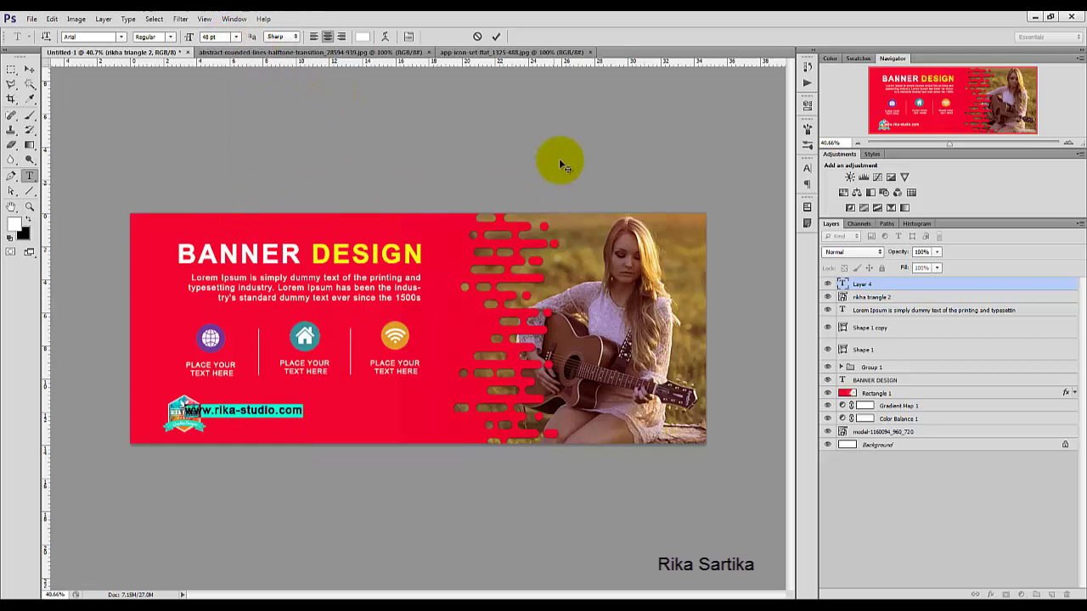
pyautogui.click(496, 36)
pyautogui.click(30, 69)
pyautogui.moveTo(264, 411); pyautogui.dragTo(328, 406)
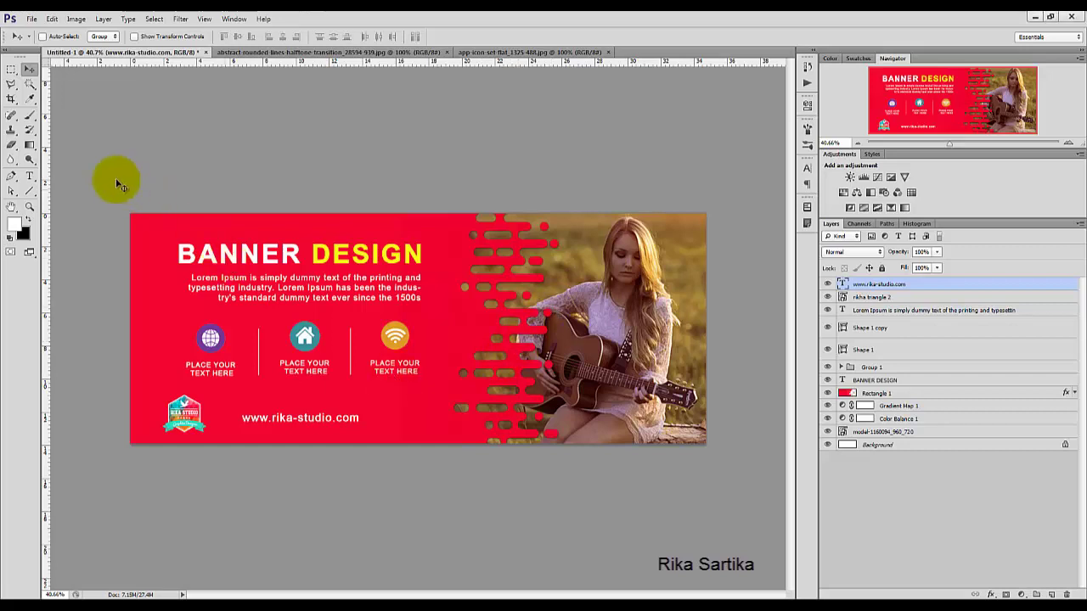
# Stamp the halftone brush once in black on a new layer over the red side of the banner.
pyautogui.click(31, 116)
pyautogui.rightClick(34, 119)
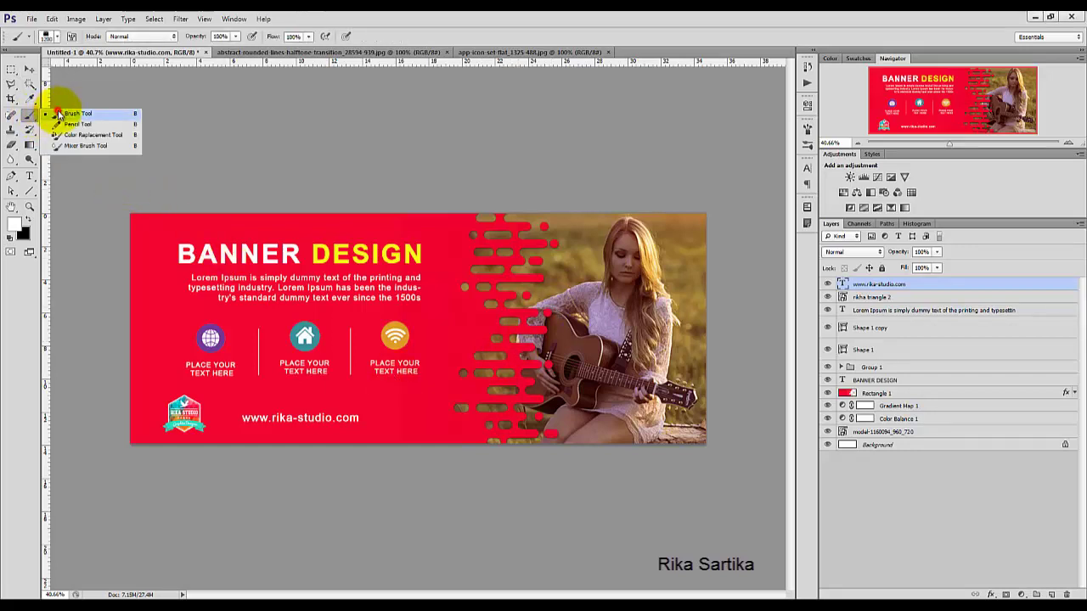
pyautogui.click(59, 113)
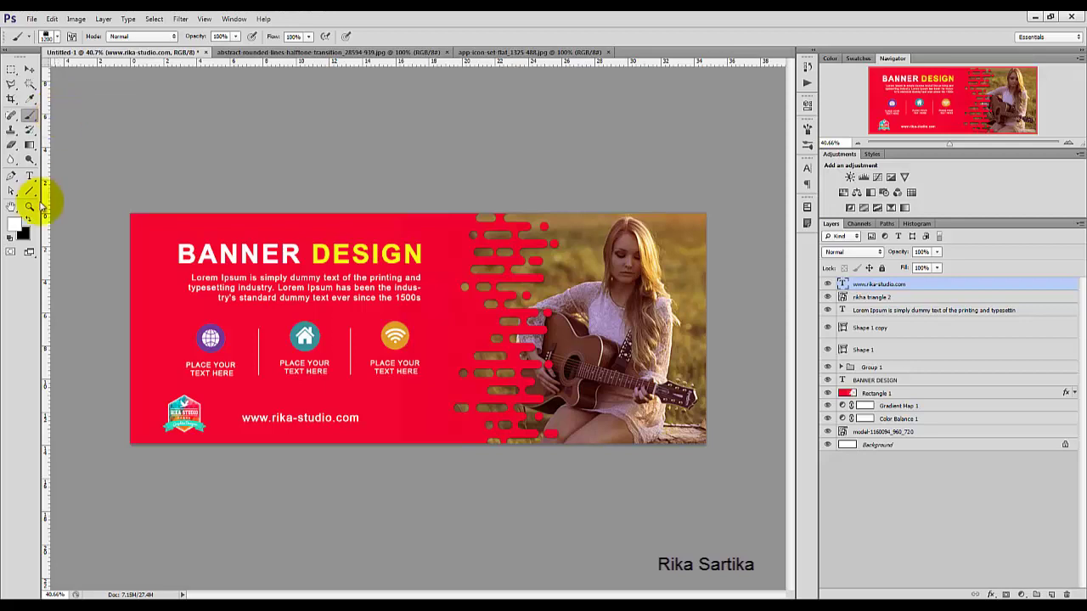
pyautogui.click(1052, 595)
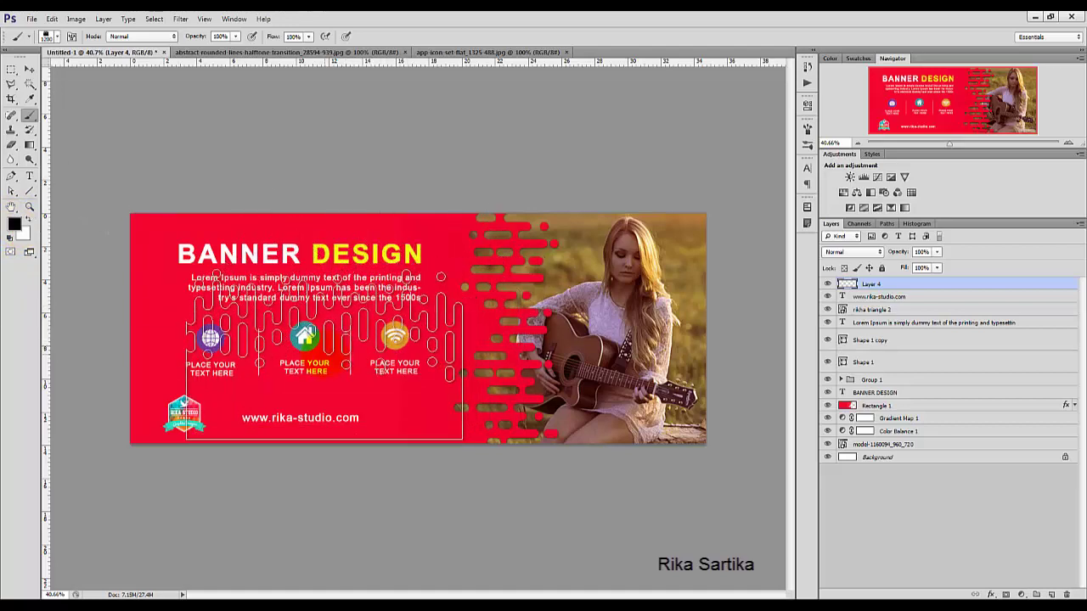
pyautogui.click(321, 359)
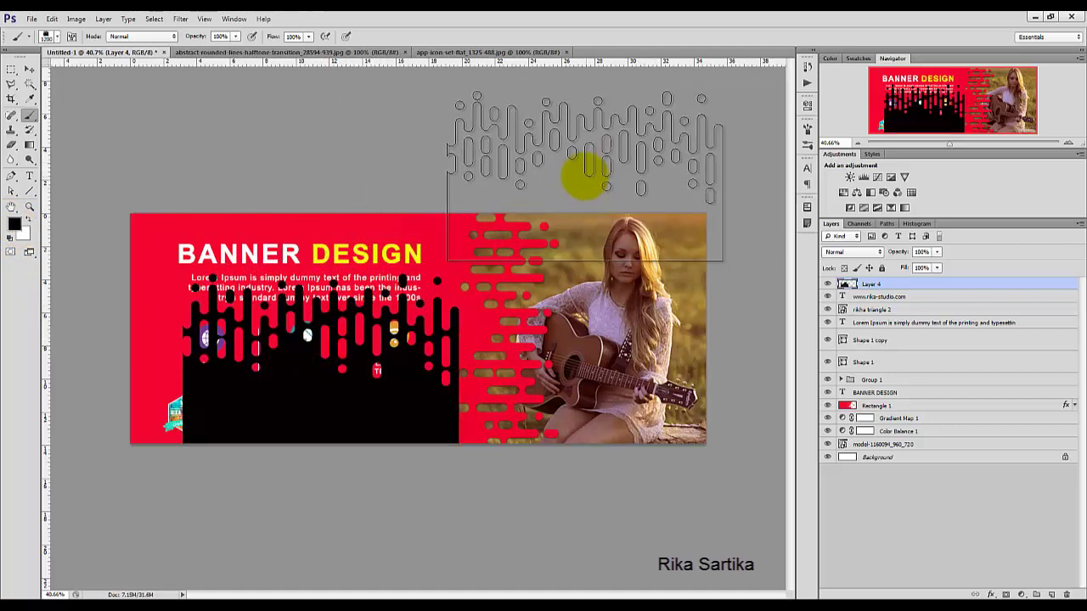
# Move the black halftone shape up and scale it proportionally to about 69%.
pyautogui.click(29, 68)
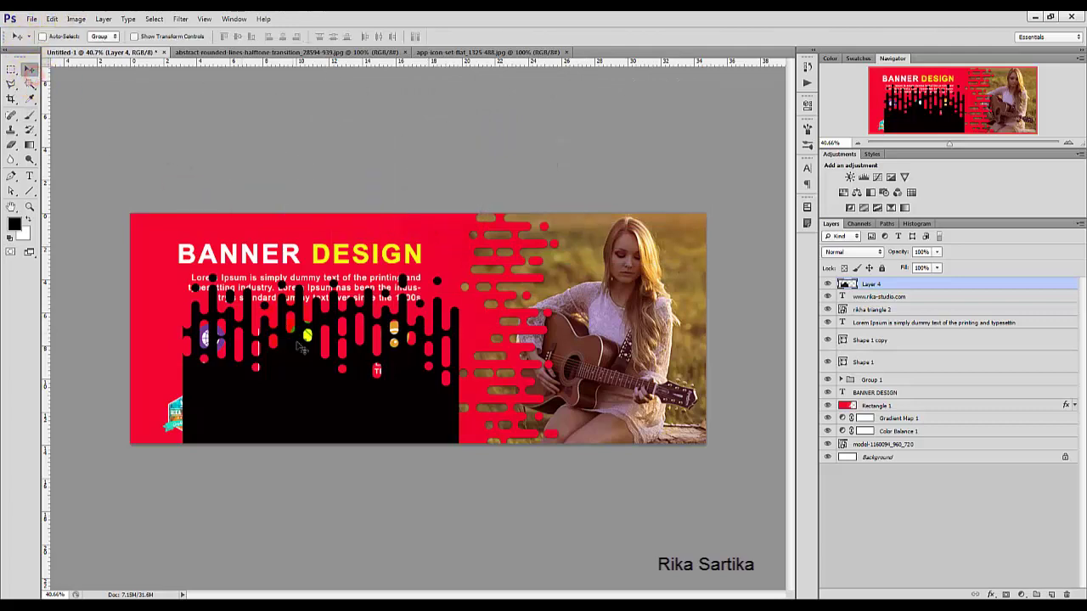
pyautogui.moveTo(299, 346); pyautogui.dragTo(297, 299)
pyautogui.hotkey('ctrl', 't')
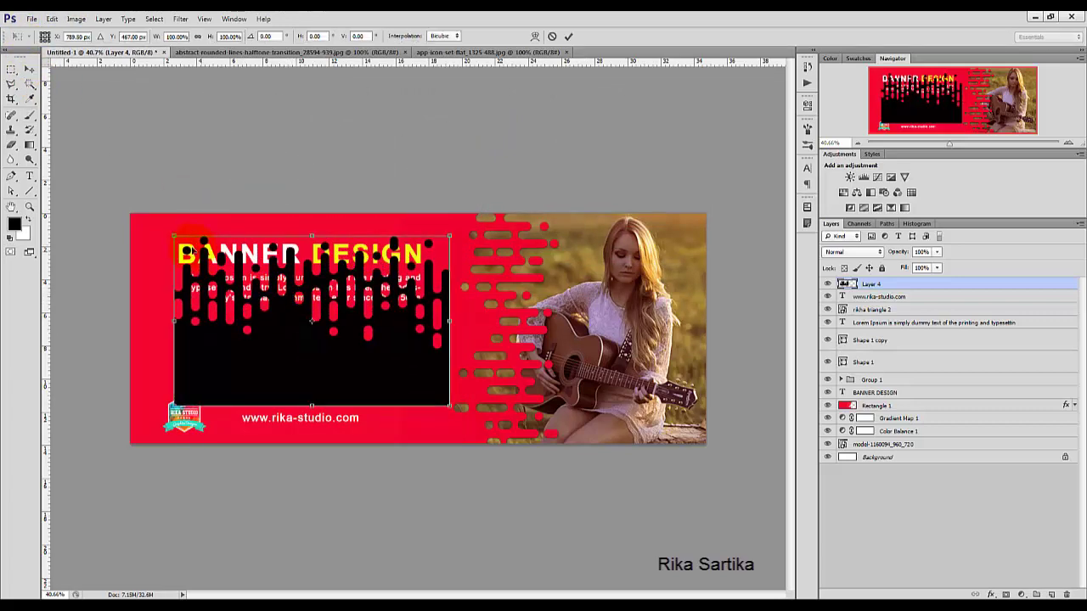
pyautogui.moveTo(173, 234); pyautogui.dragTo(257, 288)
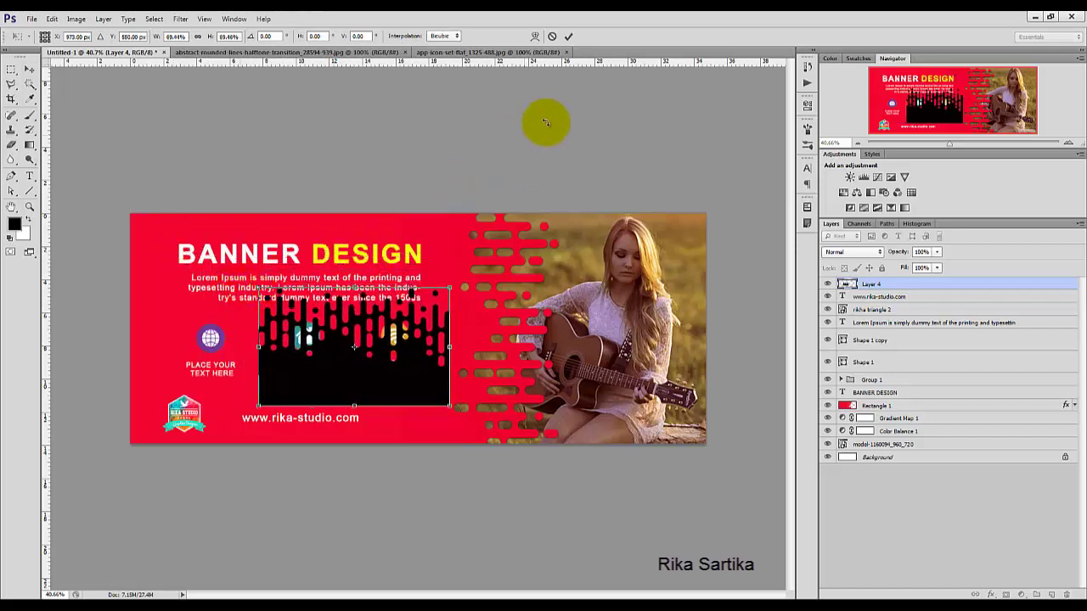
pyautogui.click(568, 37)
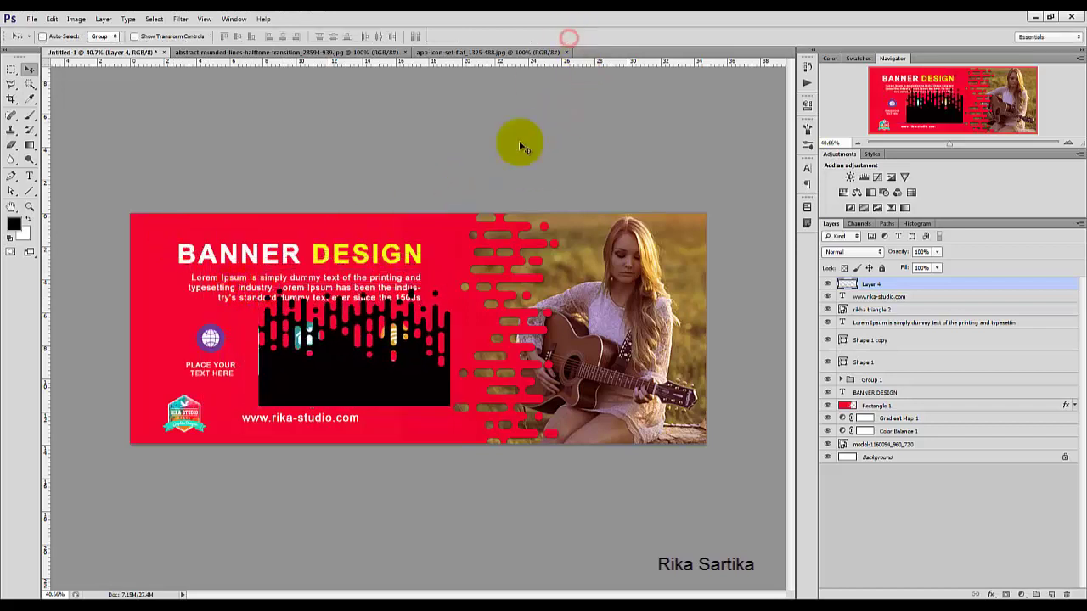
# Duplicate the black halftone layer as Layer 4 copy and move the copy upward.
pyautogui.rightClick(902, 286)
pyautogui.click(968, 248)
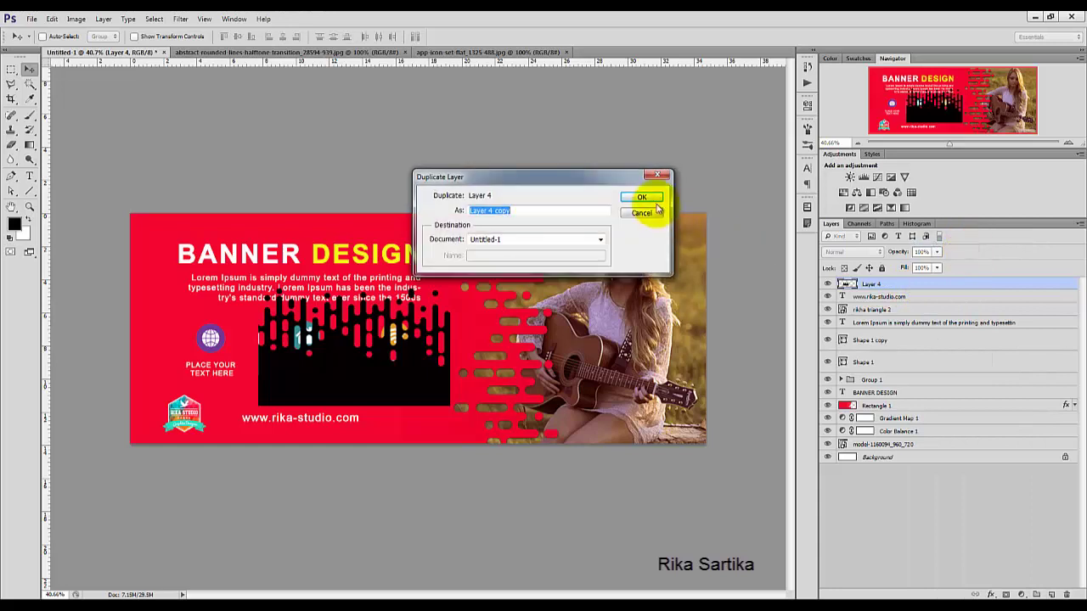
pyautogui.click(644, 198)
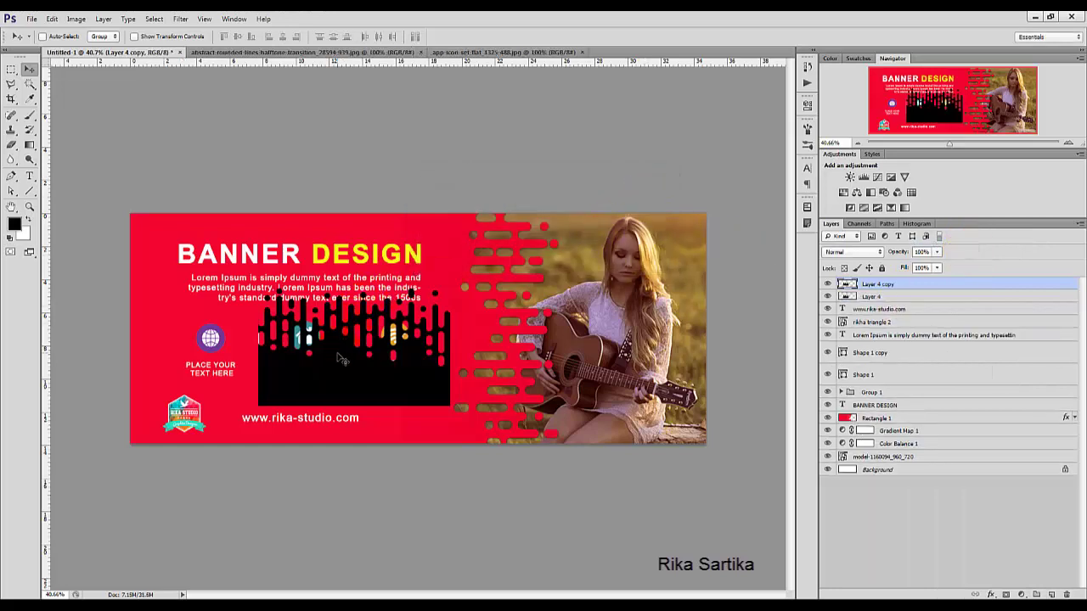
pyautogui.moveTo(338, 355); pyautogui.dragTo(338, 280)
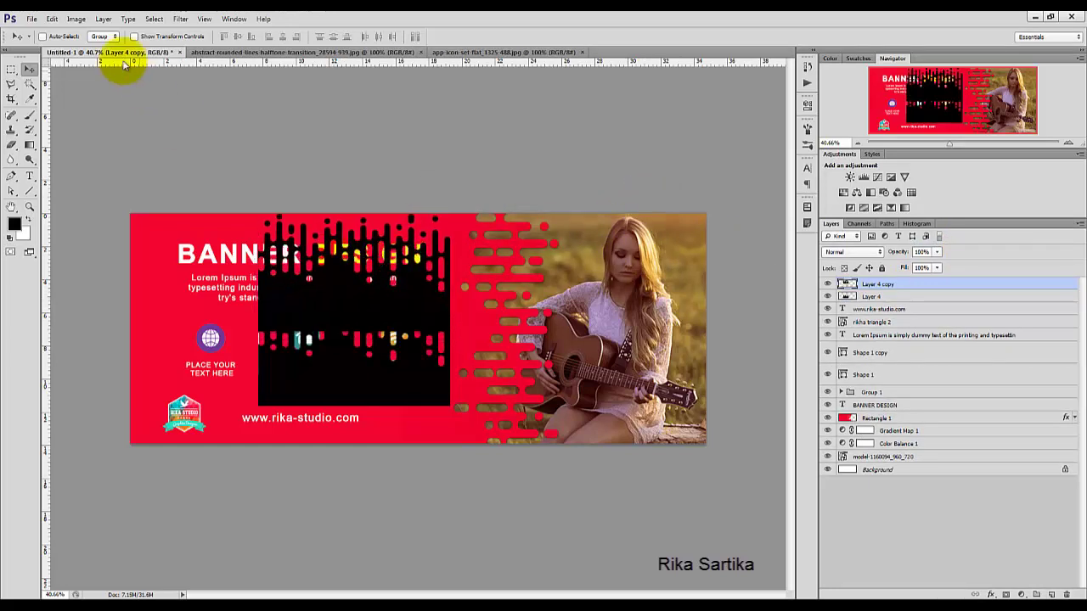
# Flip Layer 4 copy vertically and move it below the original so the two flat edges join.
pyautogui.click(52, 19)
pyautogui.moveTo(144, 241)
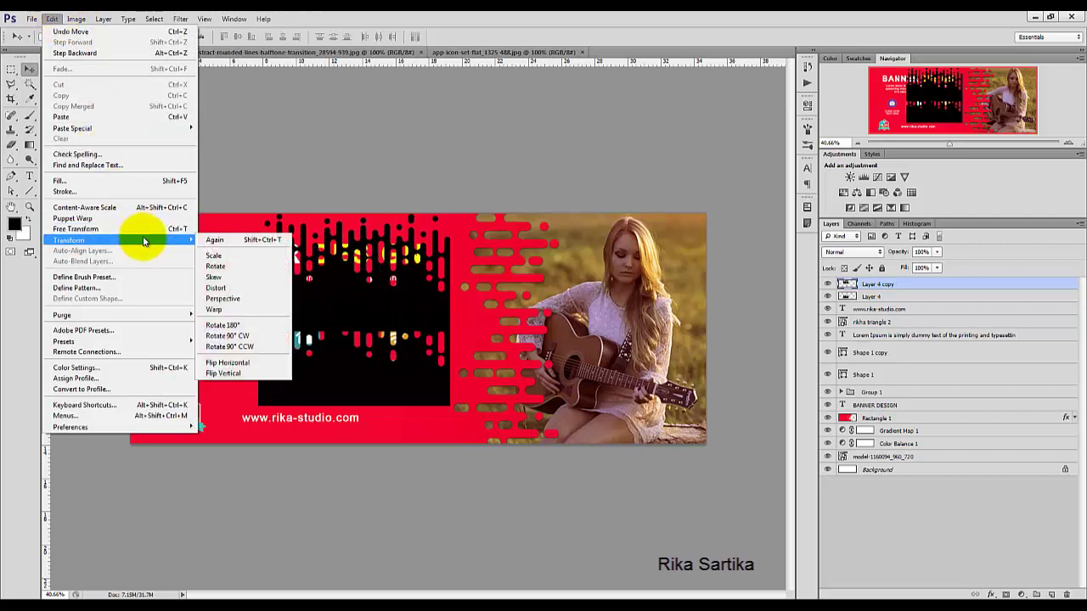
pyautogui.click(226, 363)
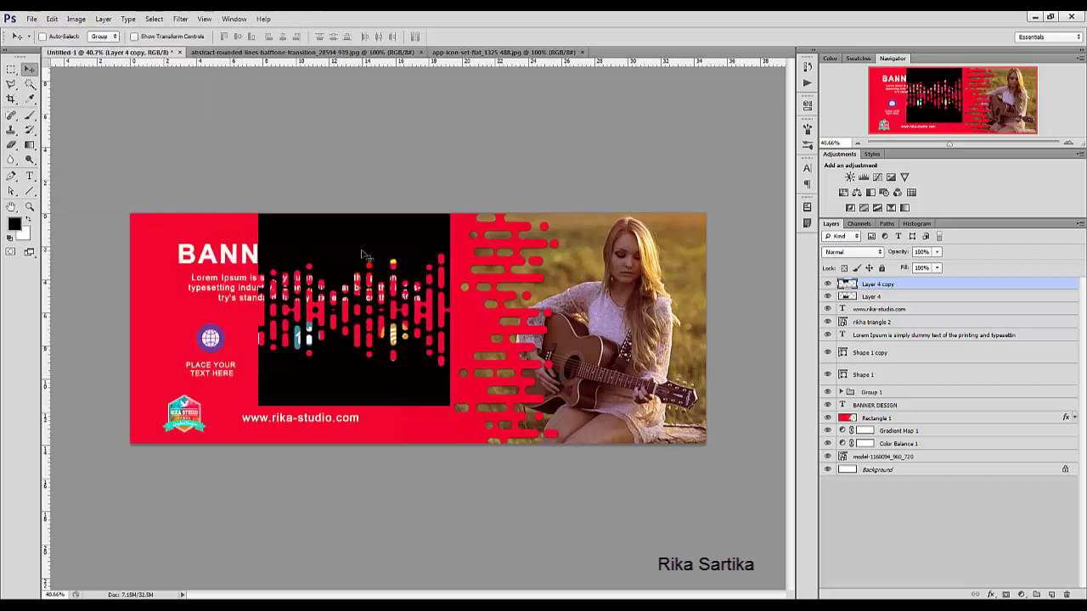
pyautogui.moveTo(362, 254); pyautogui.dragTo(360, 450)
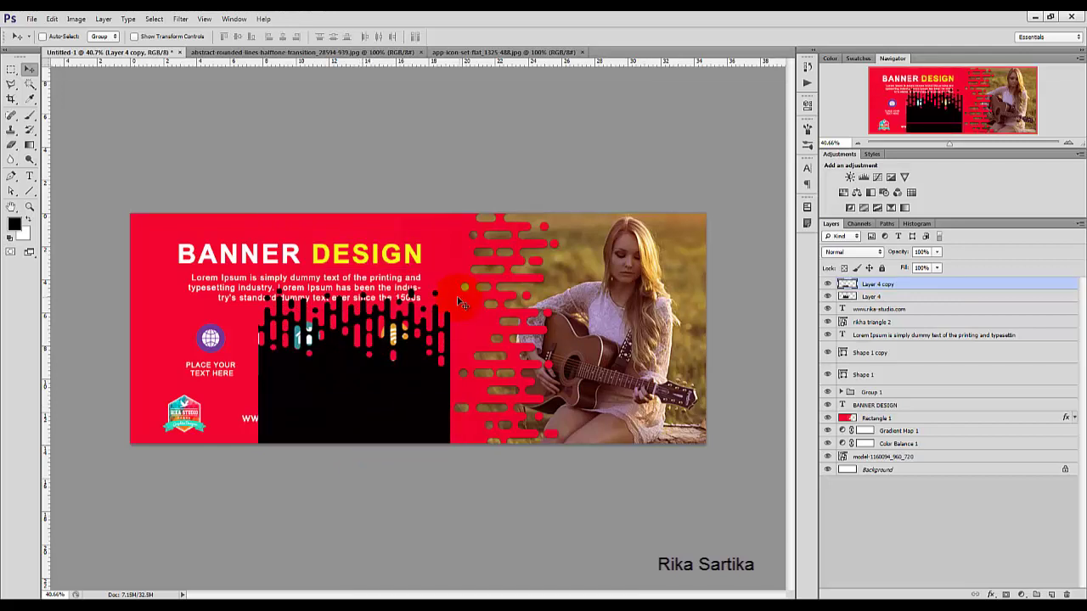
# Move both halftone layers up together over the banner and merge them into one layer.
pyautogui.keyDown('shift'); pyautogui.click(872, 296); pyautogui.keyUp('shift')
pyautogui.moveTo(381, 365); pyautogui.dragTo(383, 300)
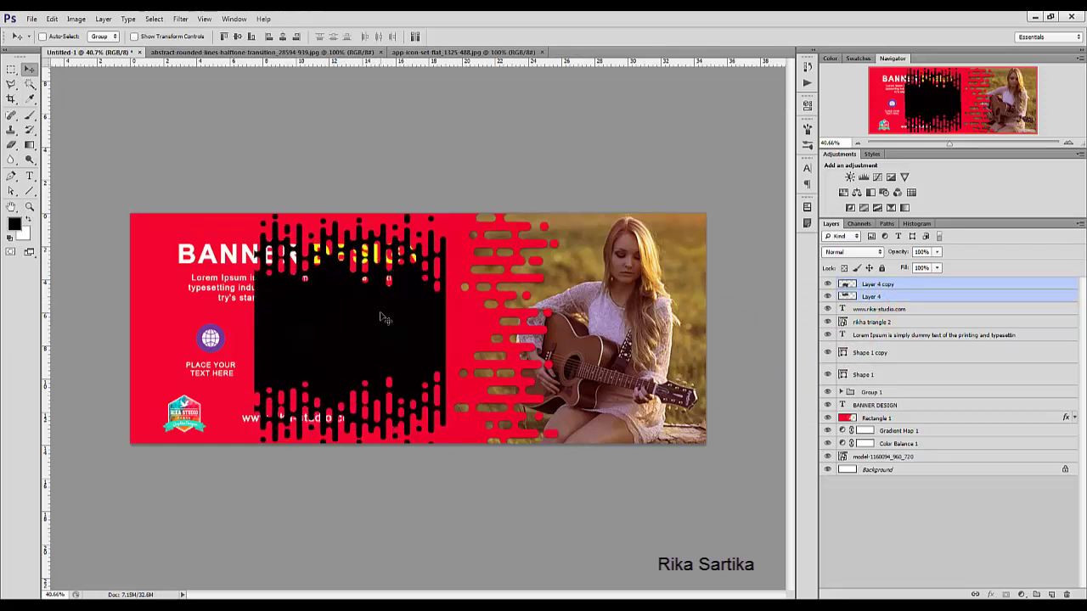
pyautogui.click(102, 19)
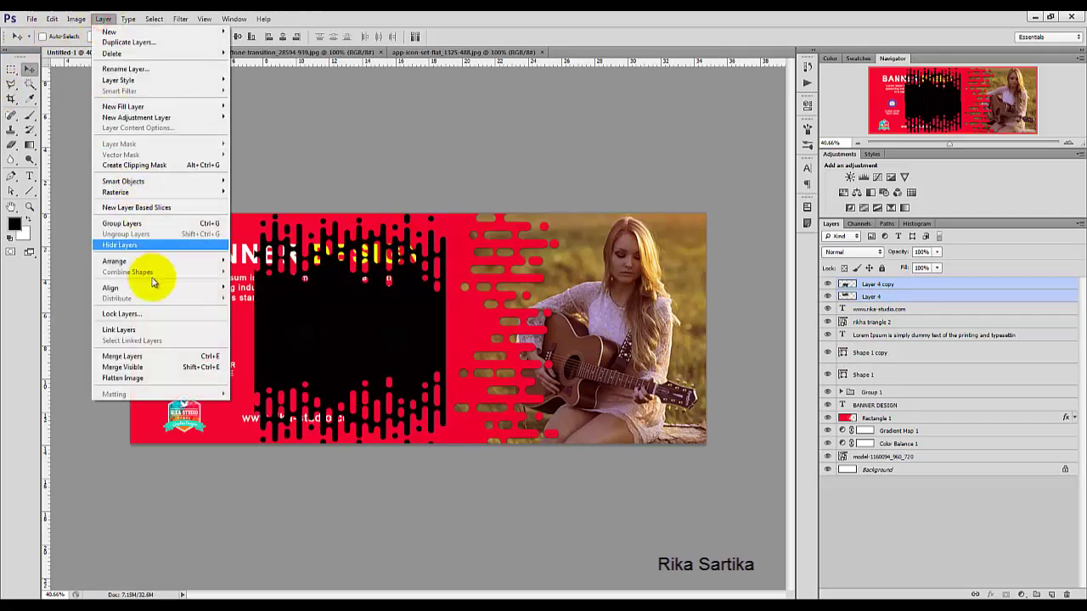
pyautogui.click(145, 357)
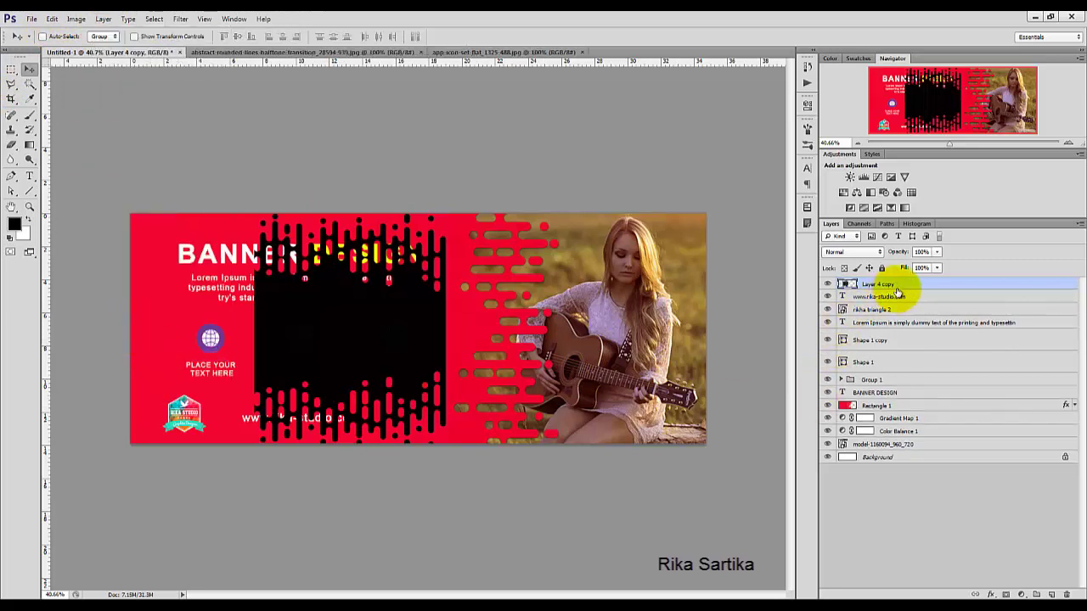
# Rotate the merged halftone shape about 44° and scale it to about 62%, centred over the icon row.
pyautogui.hotkey('ctrl', 't')
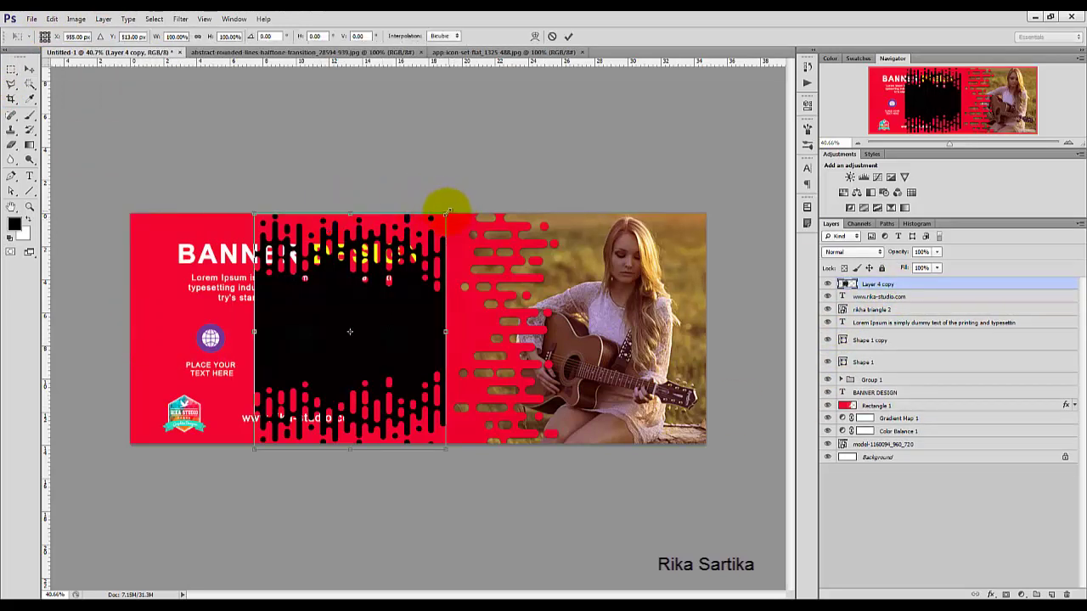
pyautogui.moveTo(448, 213); pyautogui.dragTo(467, 324)
pyautogui.moveTo(342, 326)
pyautogui.mouseDown()
pyautogui.moveTo(348, 333)
pyautogui.moveTo(329, 321)
pyautogui.mouseUp()
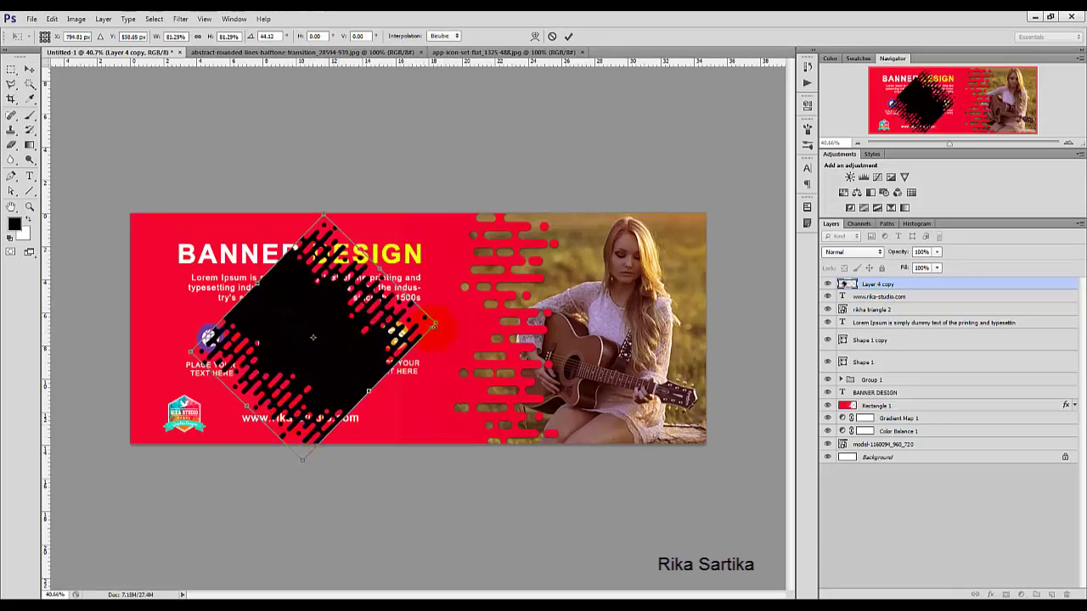
pyautogui.moveTo(426, 326); pyautogui.dragTo(409, 331)
pyautogui.moveTo(320, 362); pyautogui.dragTo(329, 345)
pyautogui.moveTo(317, 214); pyautogui.dragTo(314, 245)
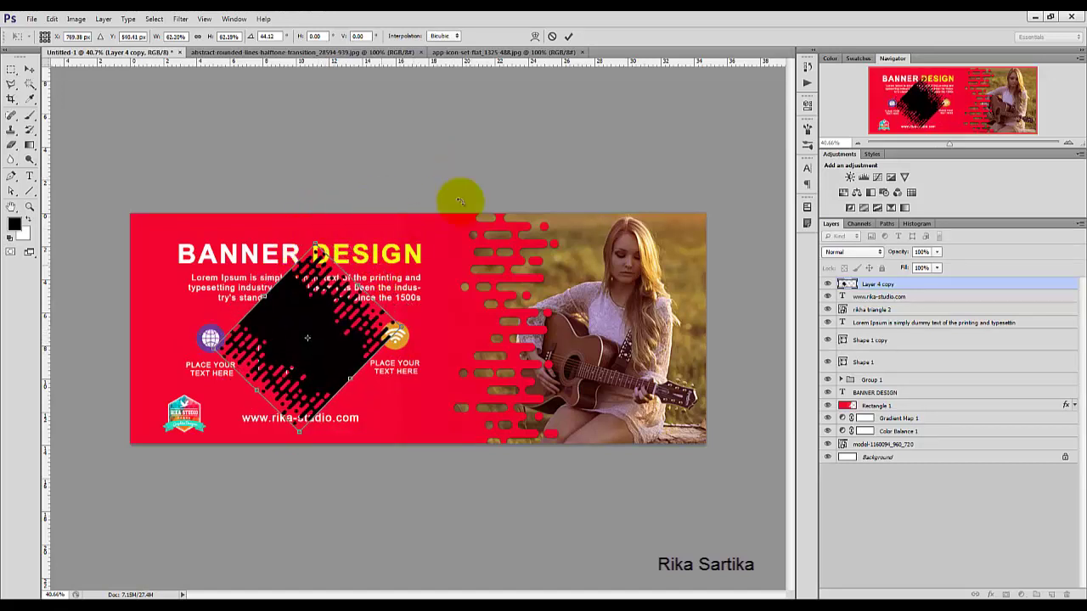
pyautogui.click(568, 37)
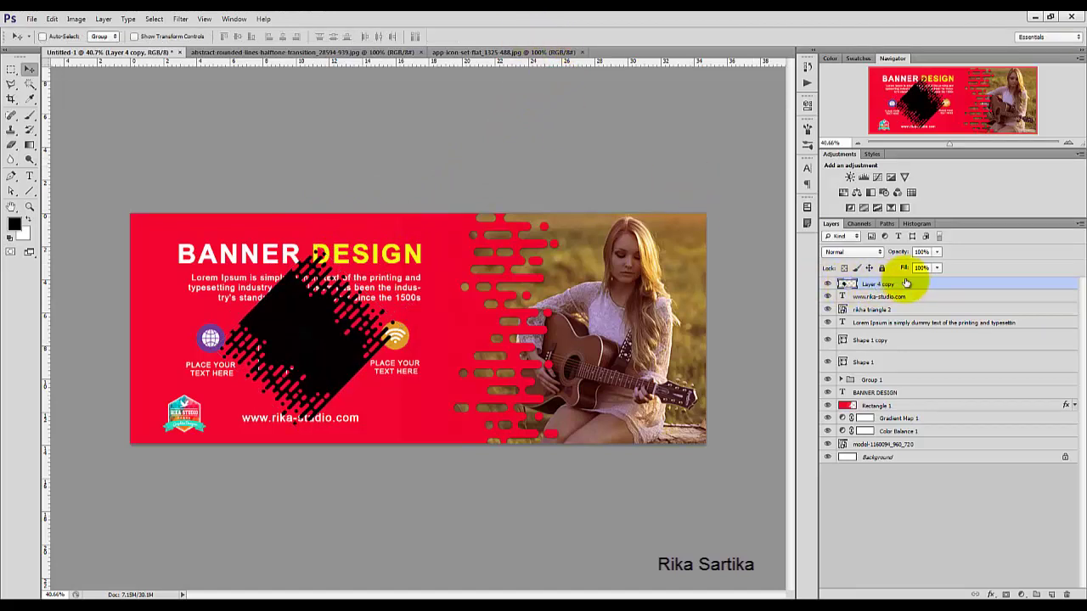
# Lower the halftone shape's opacity to about 28% and enlarge it slightly behind the title and website text area.
pyautogui.moveTo(937, 257); pyautogui.dragTo(896, 268)
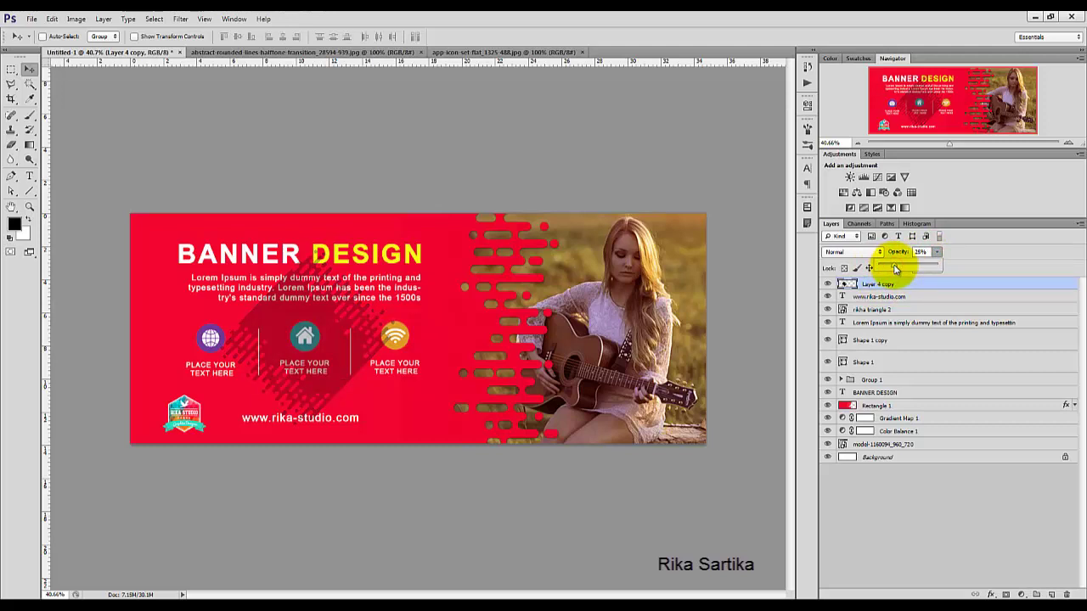
pyautogui.click(924, 284)
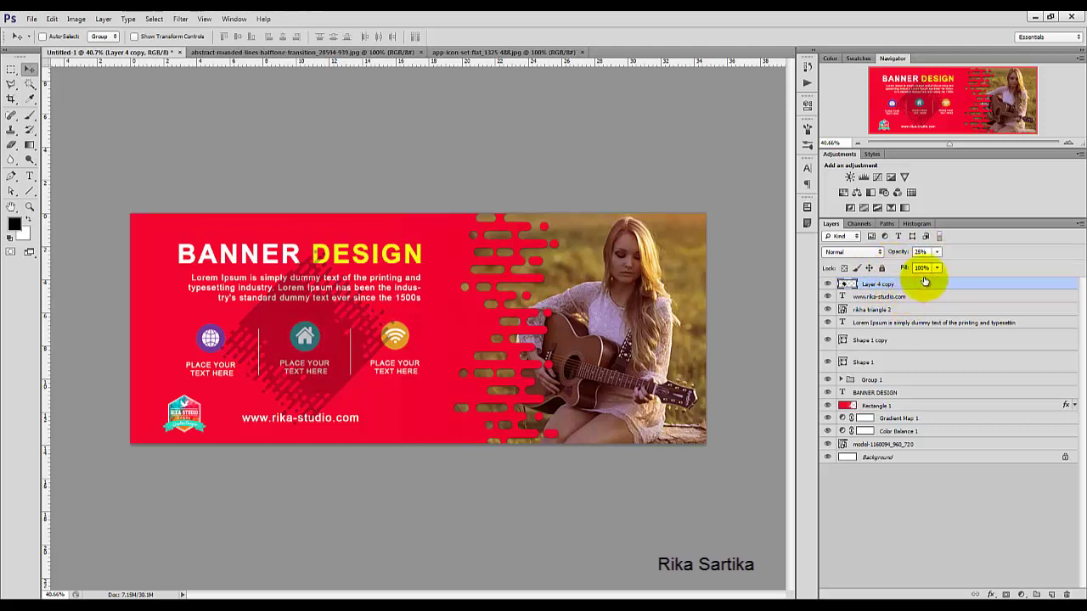
pyautogui.hotkey('ctrl', 't')
pyautogui.moveTo(396, 245); pyautogui.dragTo(431, 214)
pyautogui.click(569, 37)
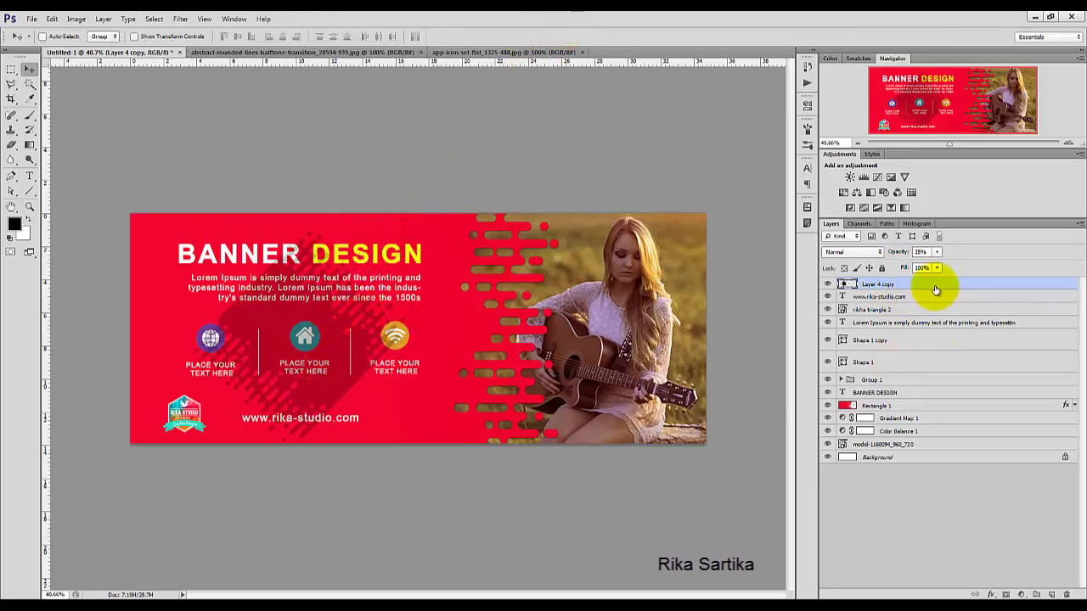
# Move Layer 4 copy between the BANNER DESIGN and Rectangle 1 layers and reduce its opacity to about 18%.
pyautogui.moveTo(931, 285); pyautogui.dragTo(928, 398)
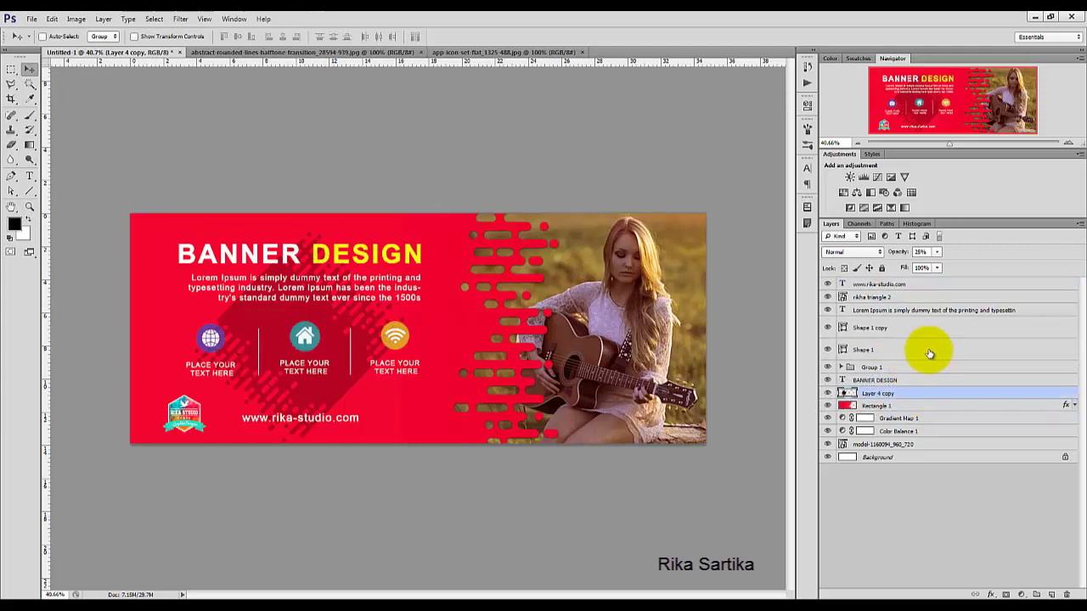
pyautogui.click(936, 252)
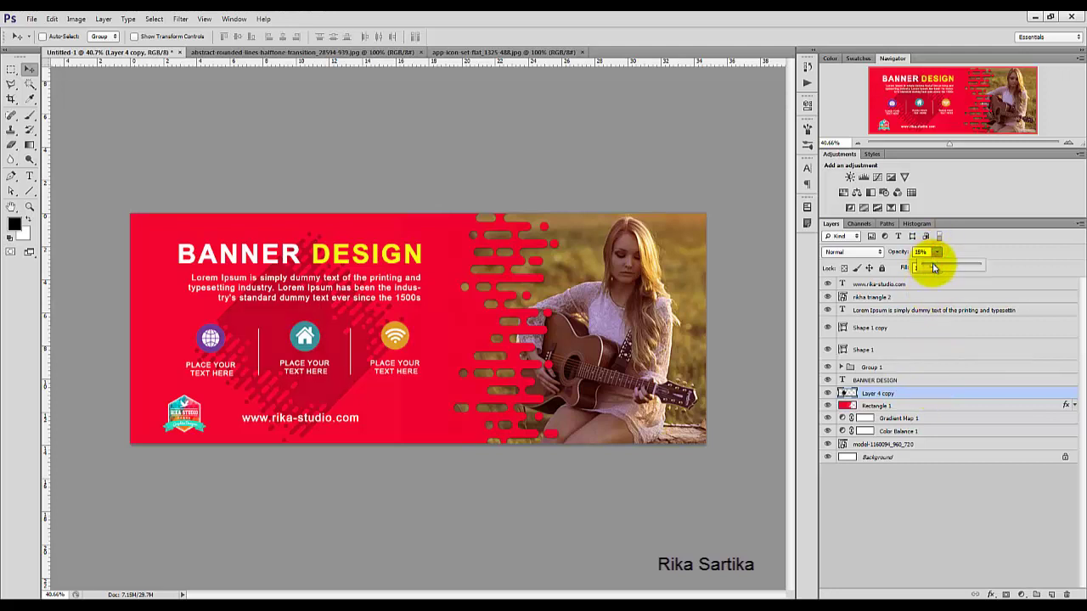